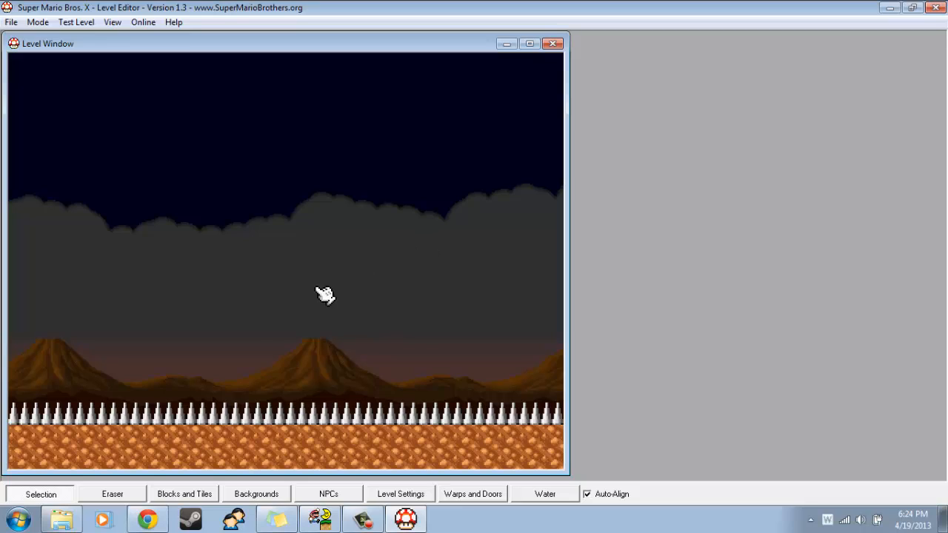
# Examine the empty level's spiked floor along with its left, upper and lower boundaries.
pyautogui.press('Left')
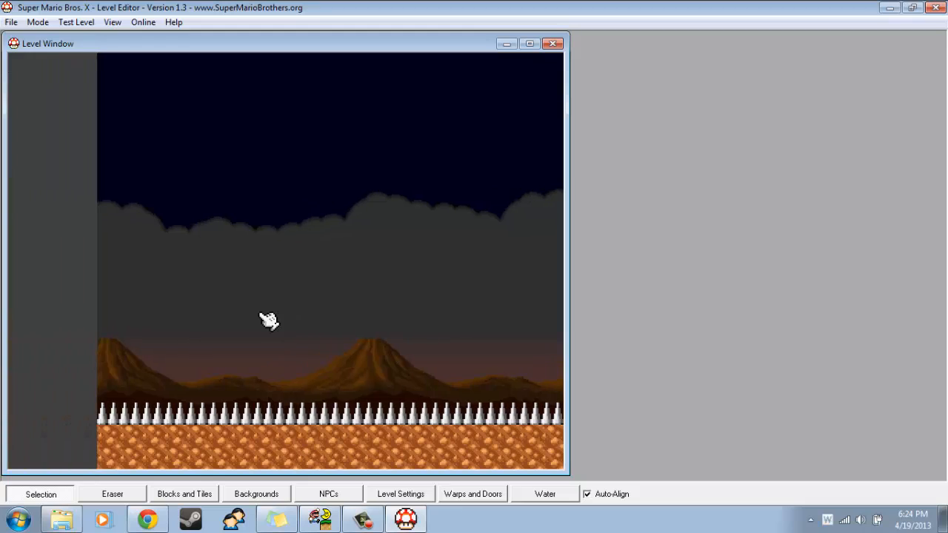
pyautogui.press('Right')
pyautogui.press('Right')
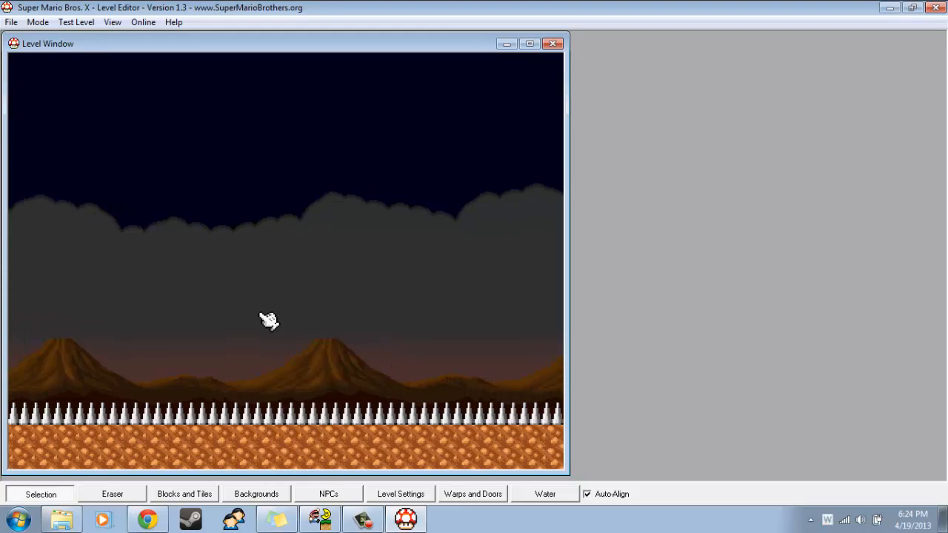
pyautogui.press('Up')
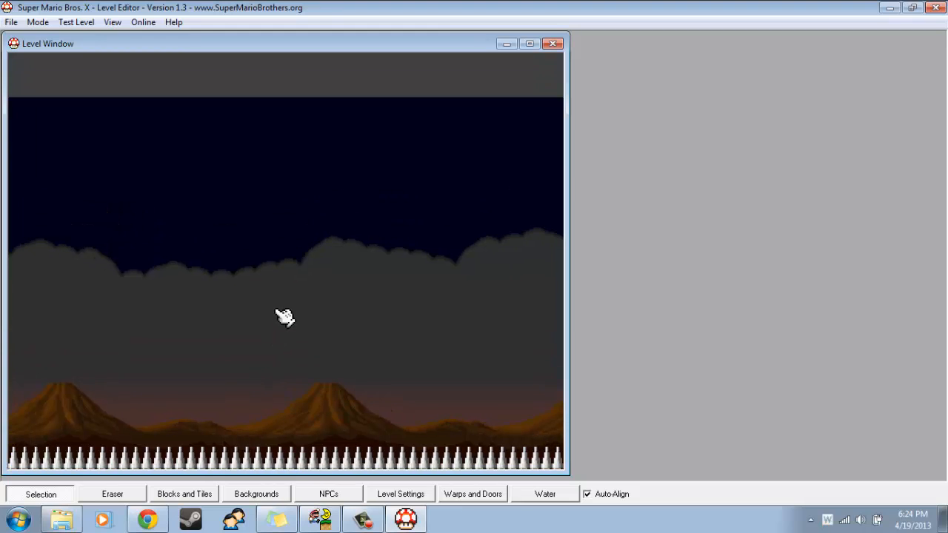
pyautogui.press('Down')
pyautogui.press('Down')
pyautogui.press('Up')
pyautogui.press('Up')
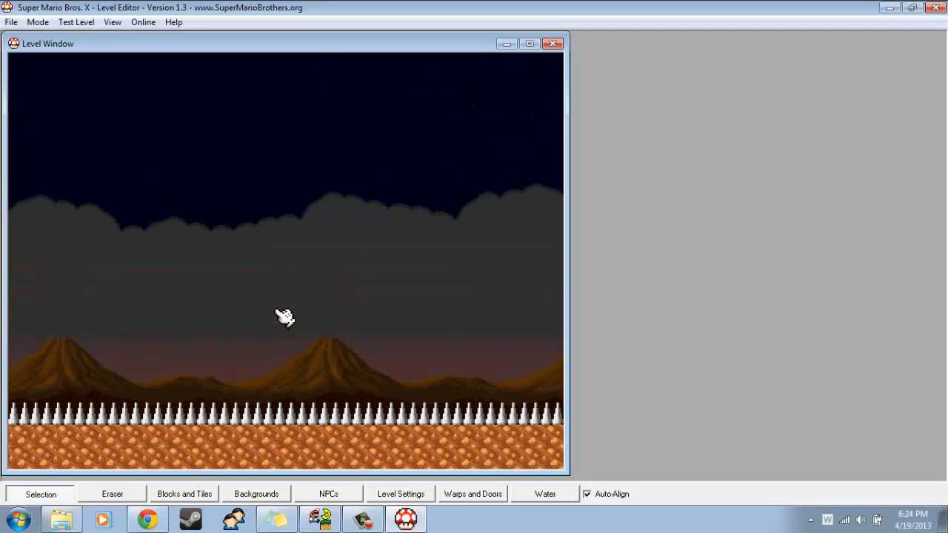
pyautogui.press('Left')
pyautogui.press('Right')
pyautogui.press('Left')
pyautogui.press('Right')
pyautogui.press('Left')
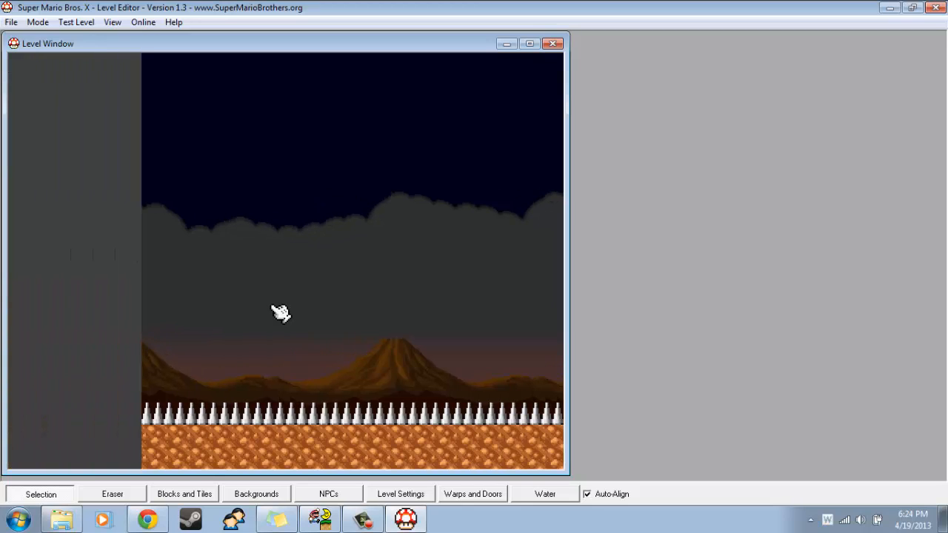
pyautogui.press('Right')
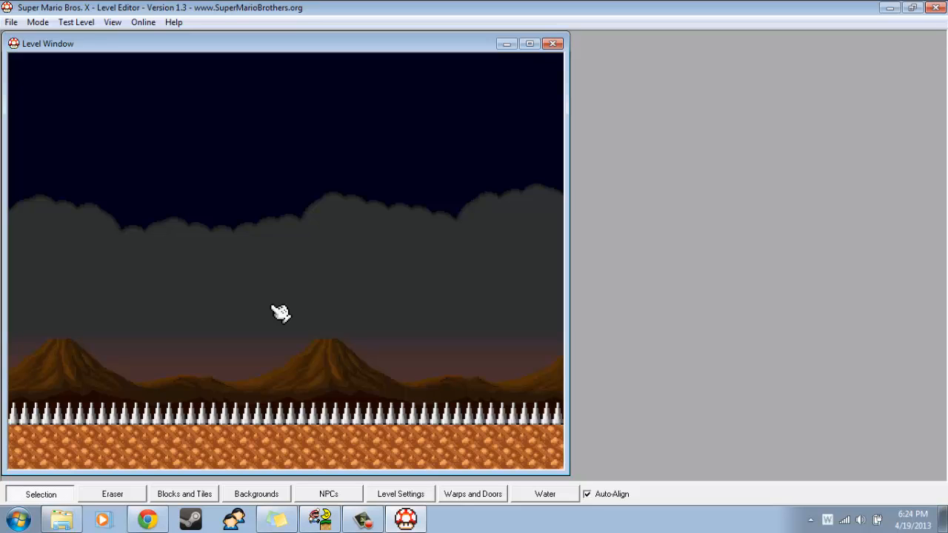
# Place a Super Mario Bros. 3 tank tread NPC facing right, just above the floor spikes.
pyautogui.click(340, 499)
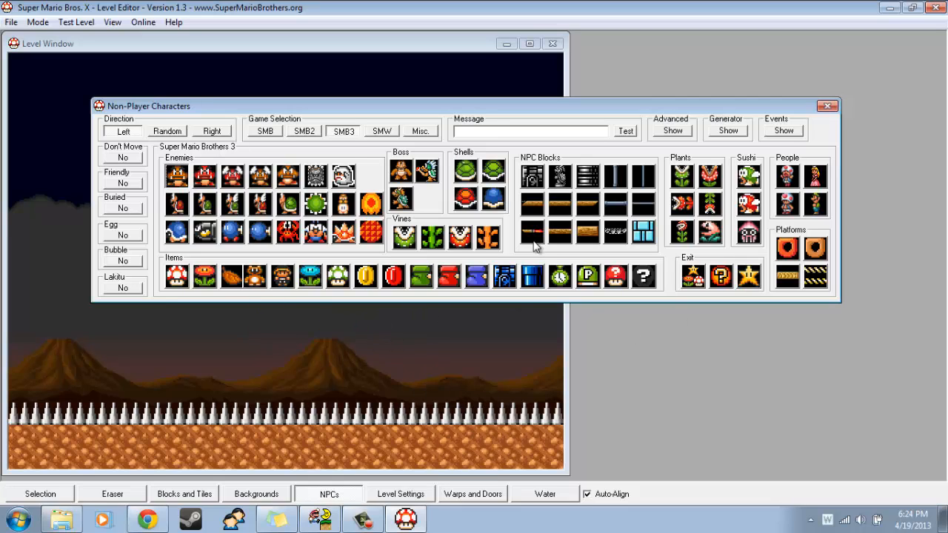
pyautogui.click(616, 234)
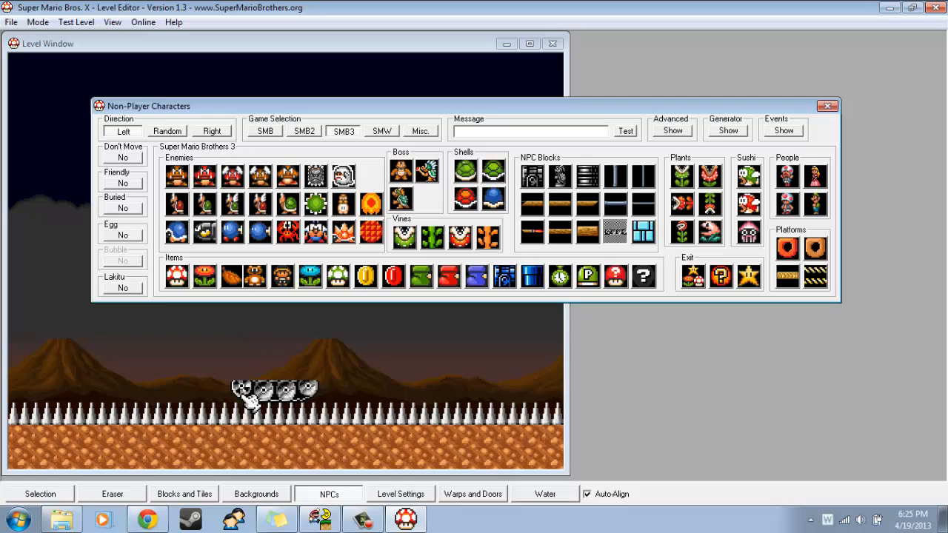
pyautogui.click(211, 131)
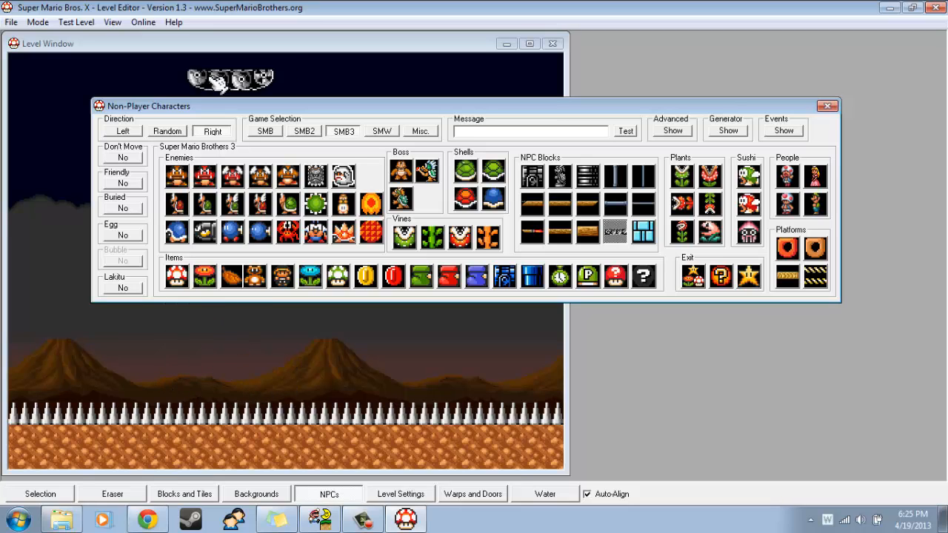
pyautogui.click(226, 50)
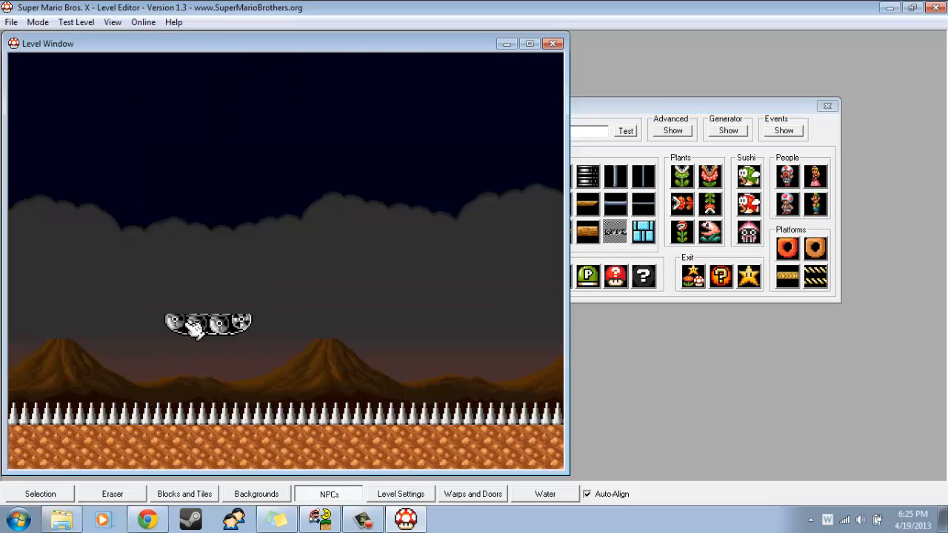
pyautogui.press('Left')
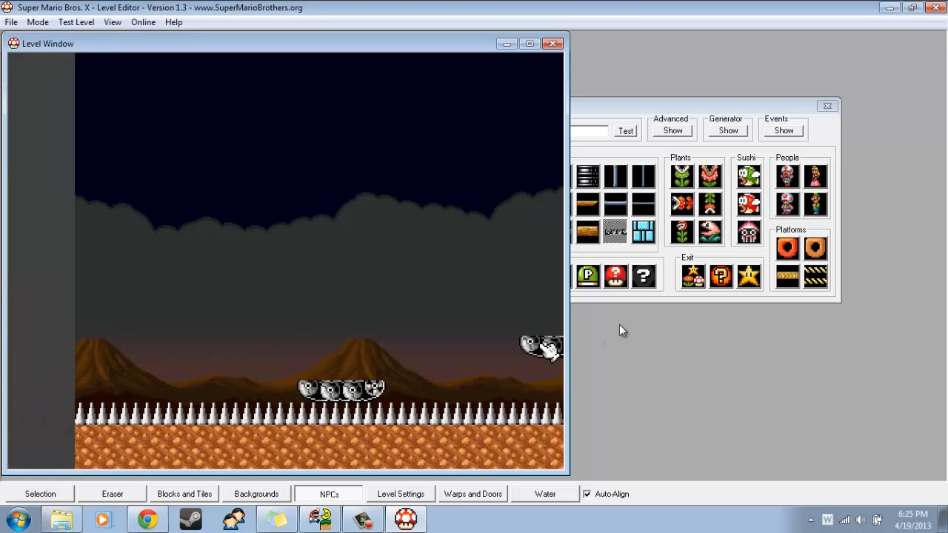
# Place the long wooden log NPC block on top of the tank treads, extending past them on both sides.
pyautogui.click(665, 295)
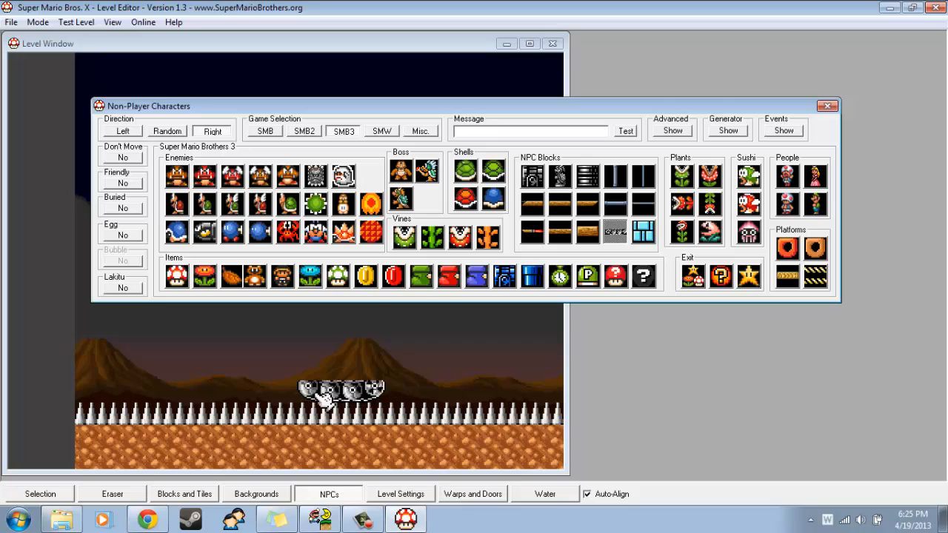
pyautogui.click(557, 206)
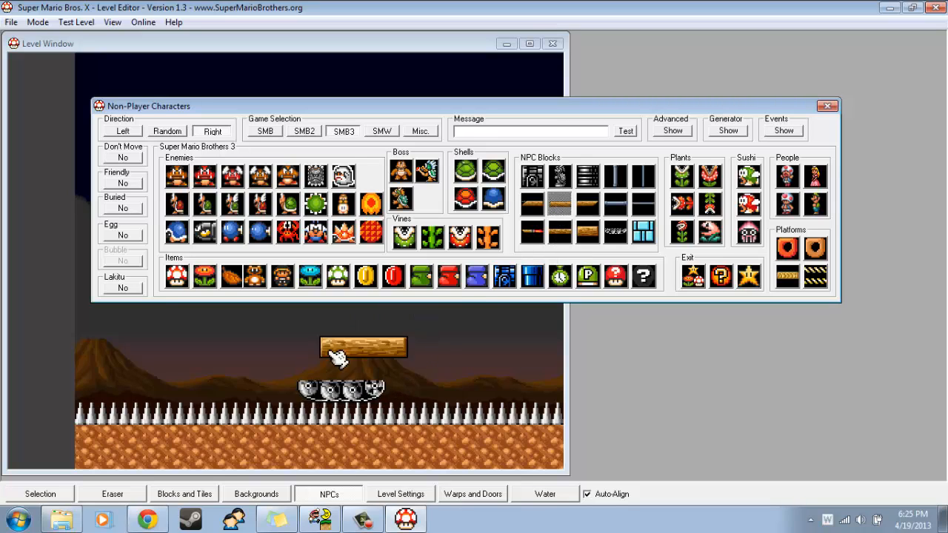
pyautogui.click(559, 232)
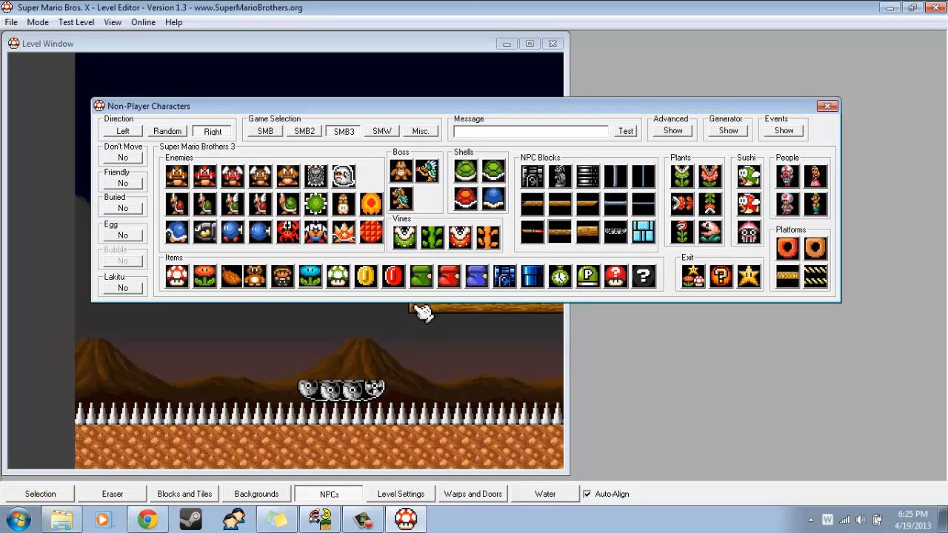
pyautogui.click(280, 385)
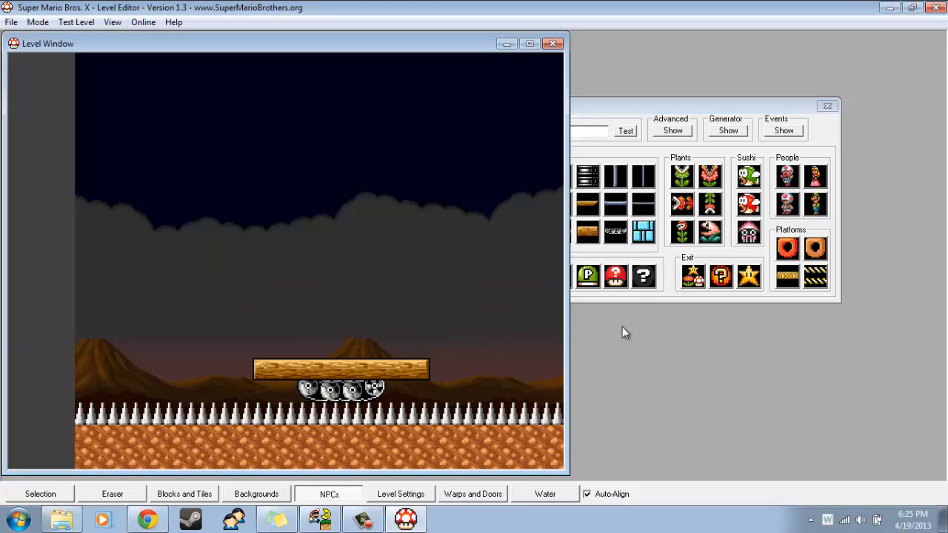
# Add a medium log and a short log NPC block side by side on top of the long log.
pyautogui.click(660, 283)
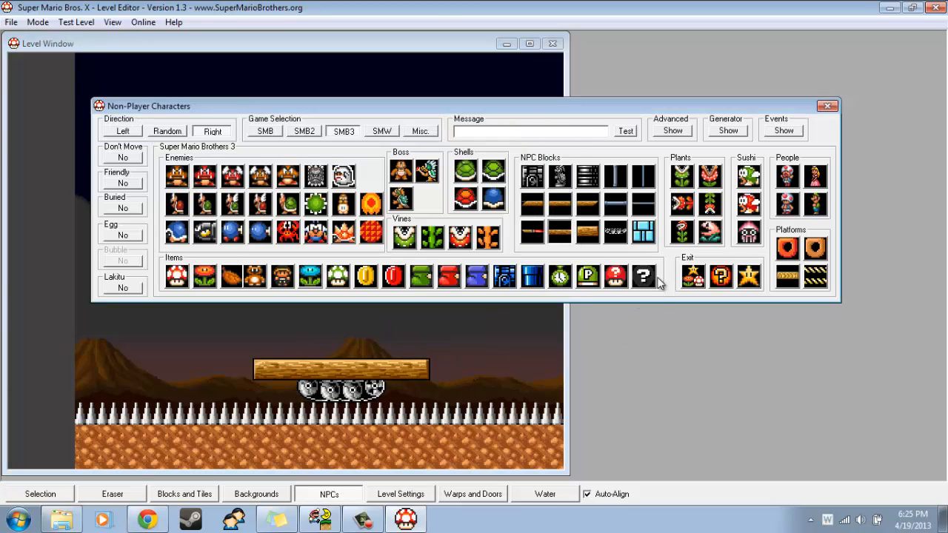
pyautogui.click(558, 205)
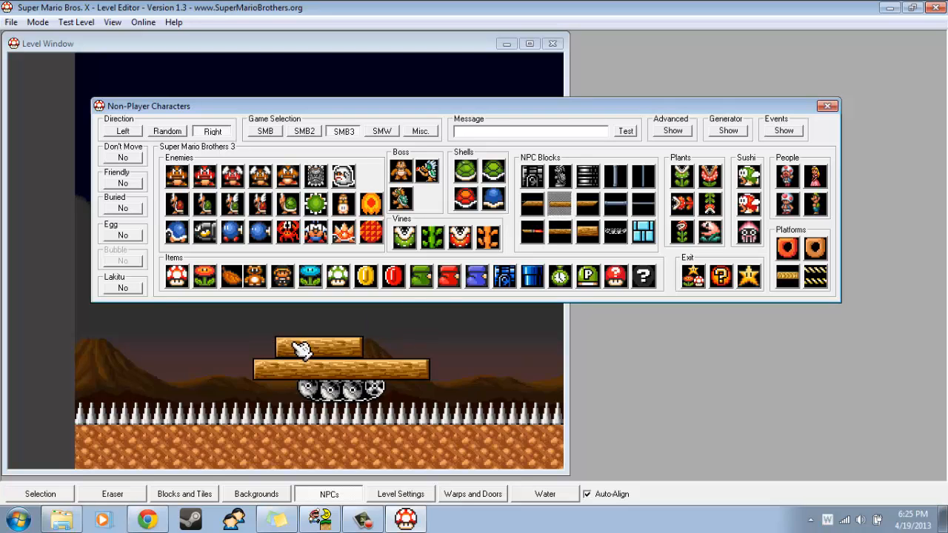
pyautogui.click(300, 349)
pyautogui.click(614, 265)
pyautogui.click(587, 232)
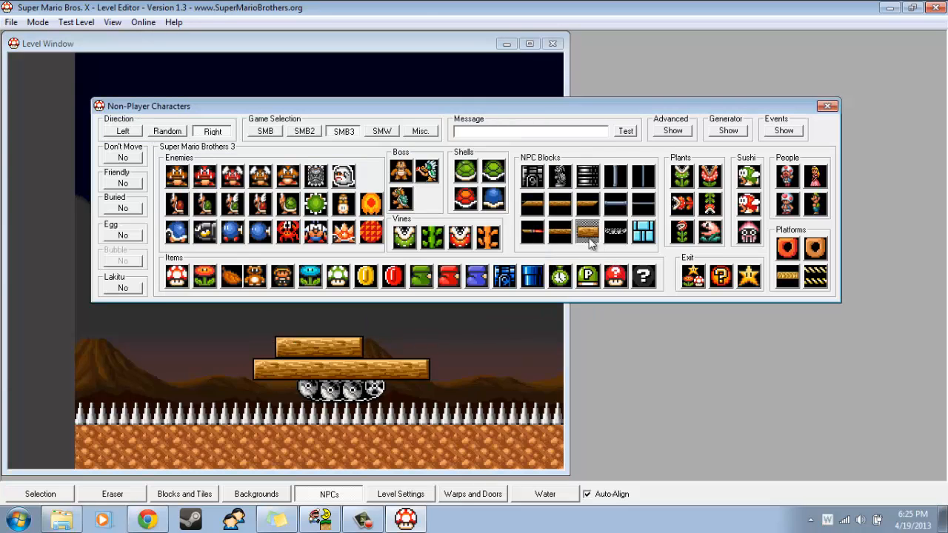
pyautogui.click(381, 353)
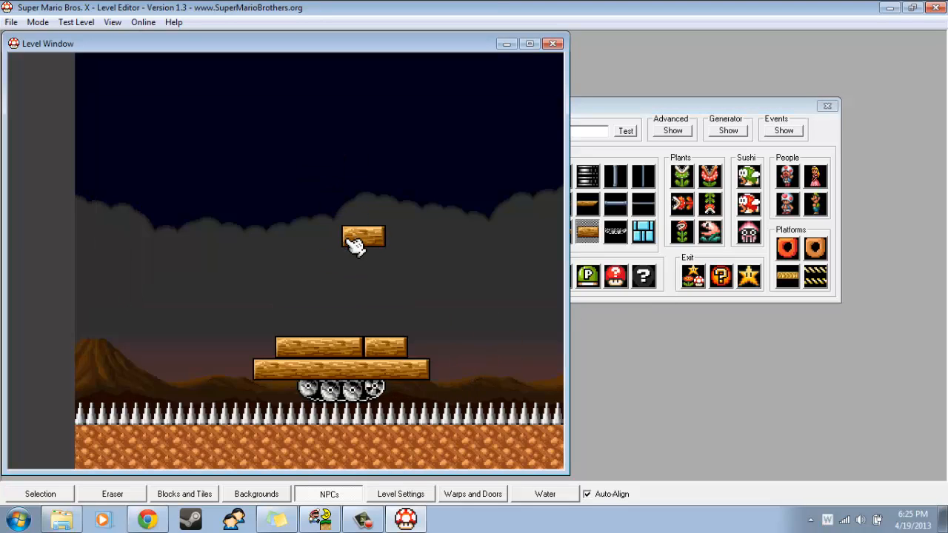
# Set the Player 1 start location on top of the upper logs of the tank.
pyautogui.click(382, 496)
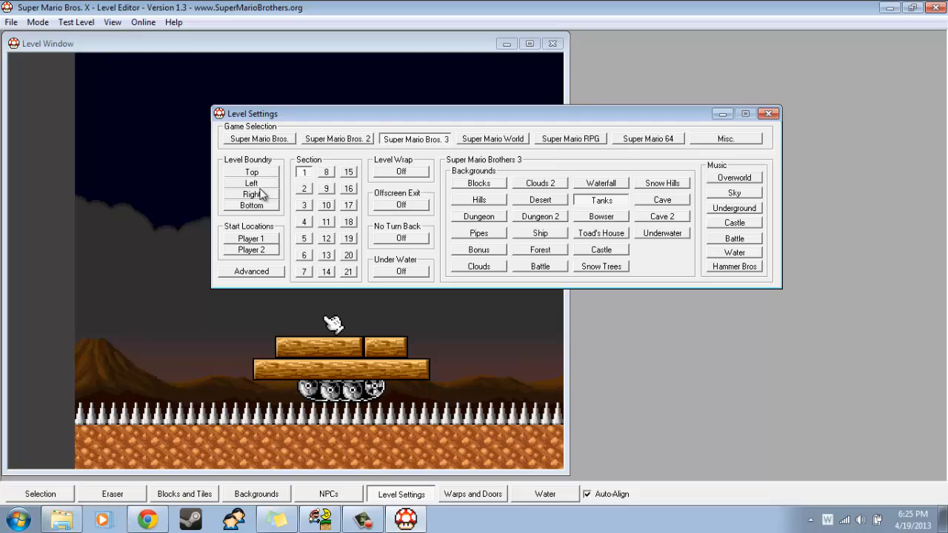
pyautogui.click(257, 239)
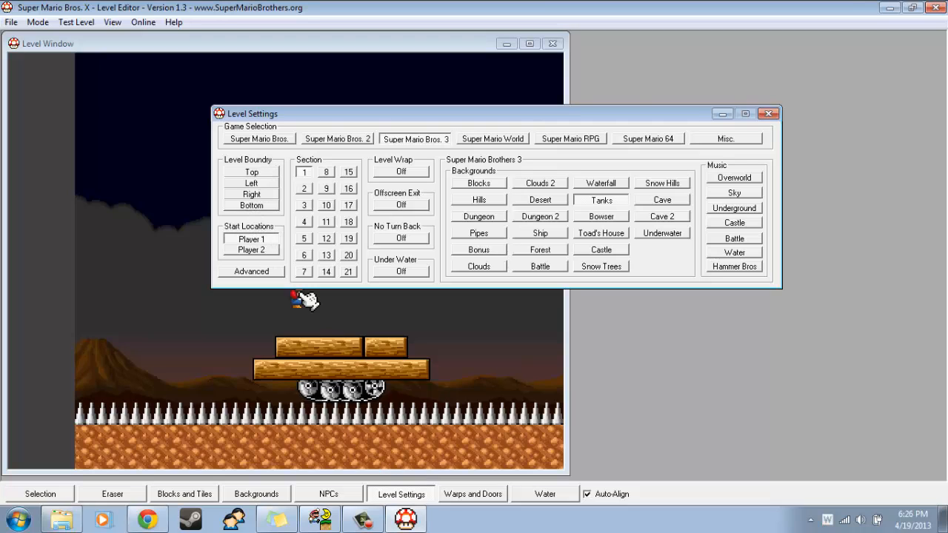
pyautogui.click(354, 328)
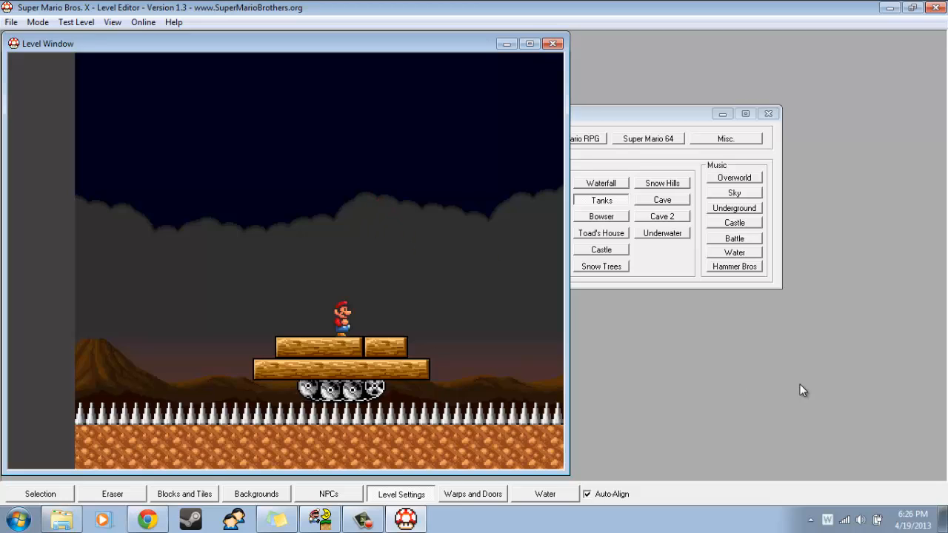
# Save the level as stuff.lvl in the worlds folder.
pyautogui.press('F5')
pyautogui.press('Return')
pyautogui.click(11, 22)
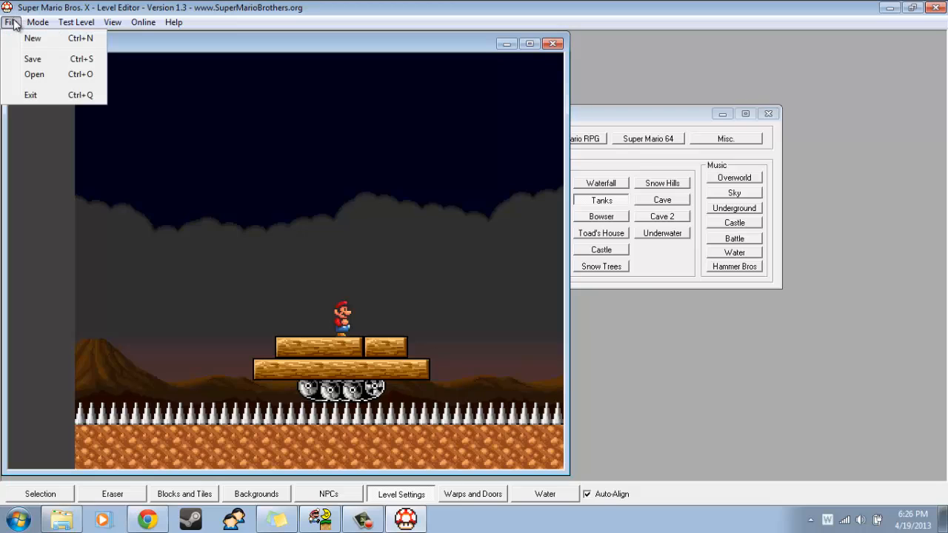
pyautogui.click(32, 59)
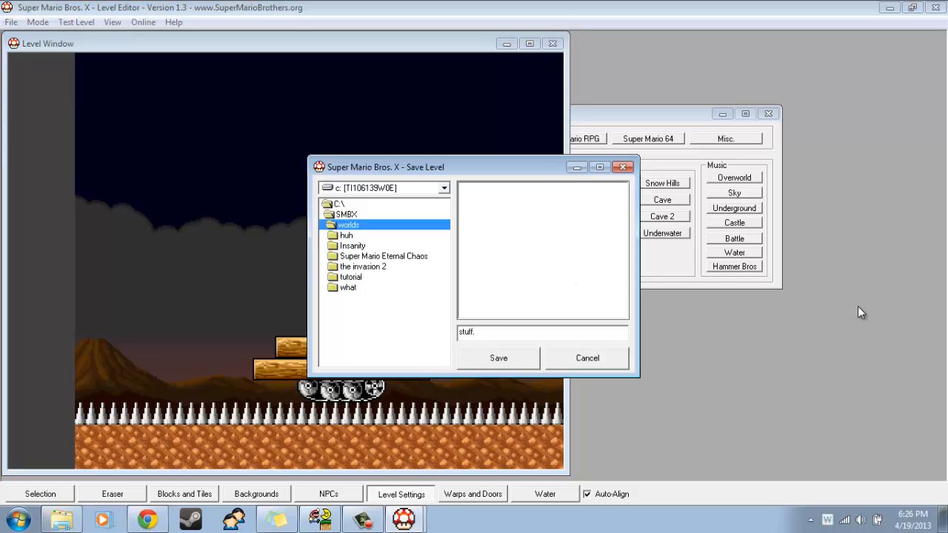
pyautogui.write('stuff.lvl')
pyautogui.press('Return')
# Save and test-play the level, walking off the upper logs and jumping back onto them, and end the test.
pyautogui.press('F5')
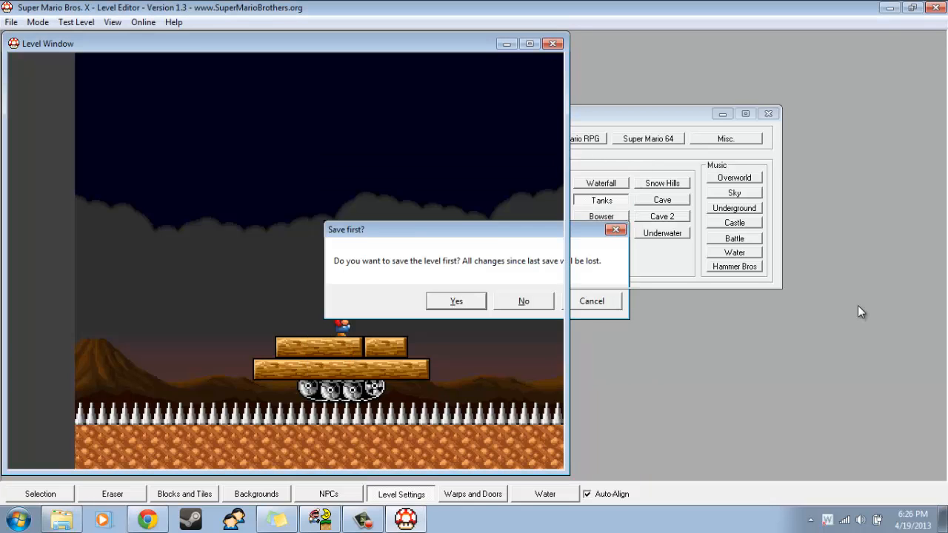
pyautogui.press('Return')
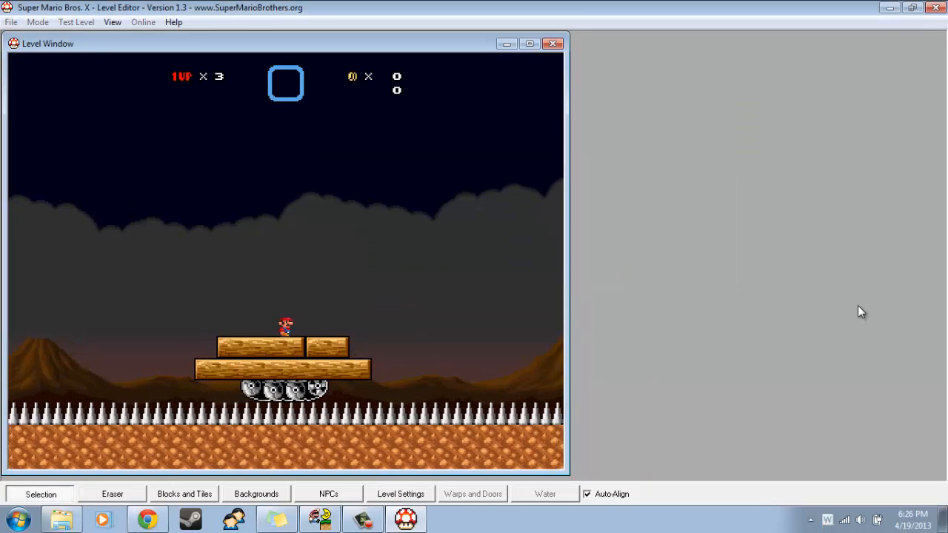
pyautogui.press('Right')
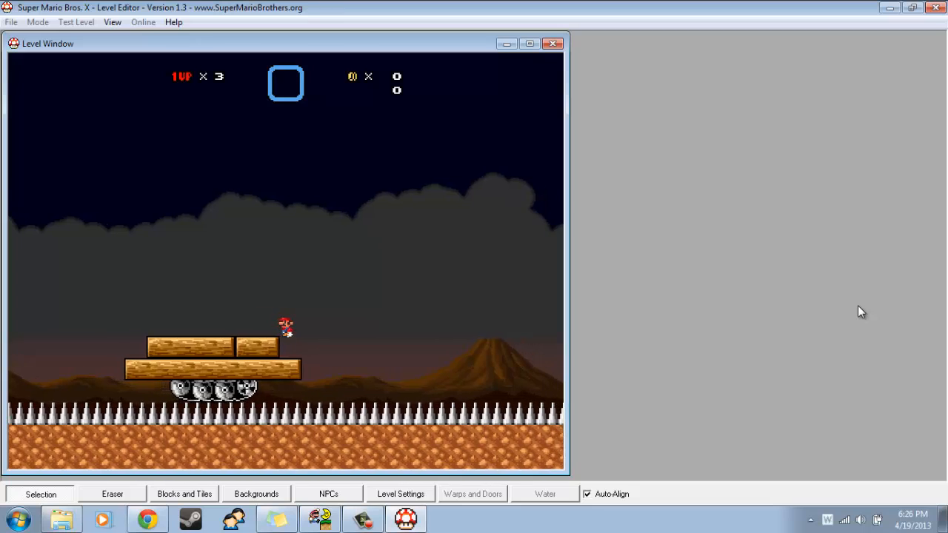
pyautogui.press('Right')
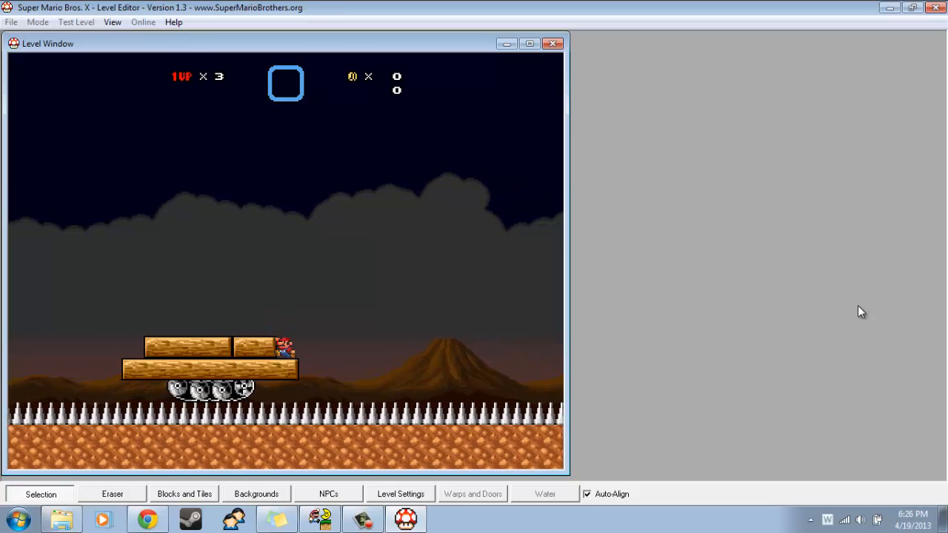
pyautogui.press('z')
pyautogui.press('Left')
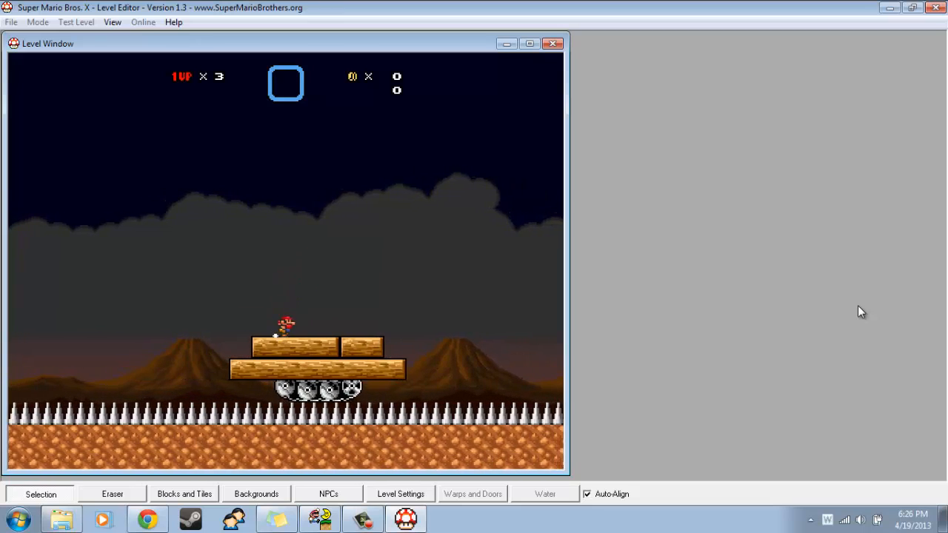
pyautogui.press('Escape')
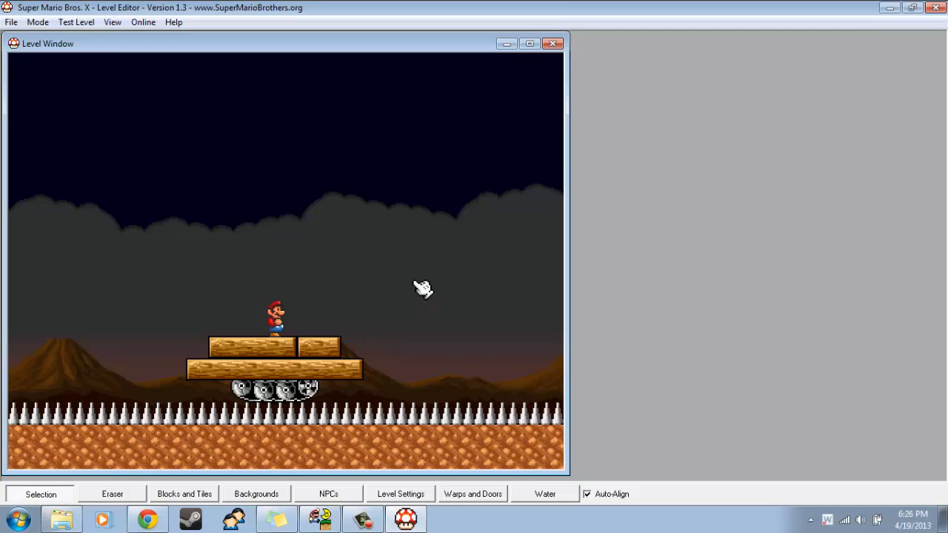
pyautogui.press('Right')
pyautogui.press('Right')
pyautogui.press('Left')
pyautogui.press('Left')
pyautogui.press('Left')
pyautogui.press('Right')
pyautogui.press('Right')
pyautogui.press('Right')
pyautogui.press('Right')
pyautogui.press('Right')
pyautogui.press('Right')
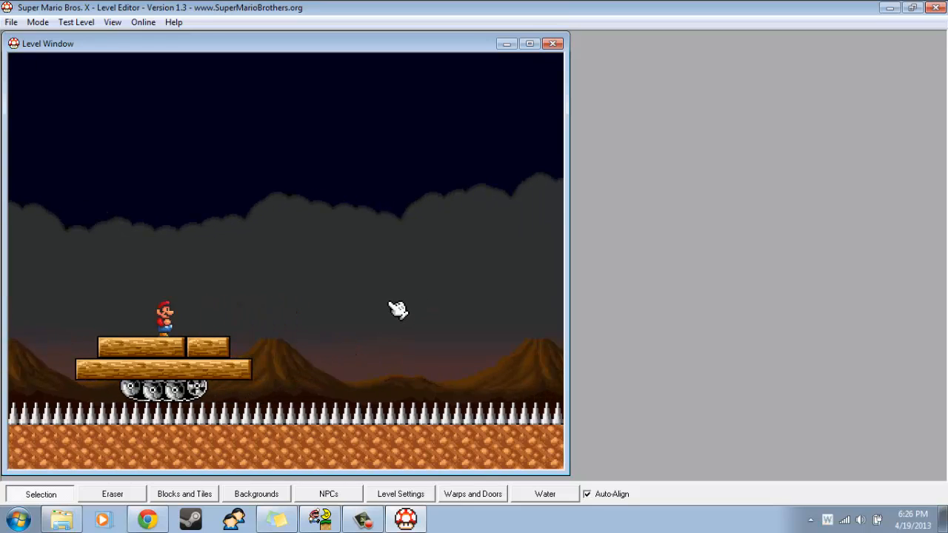
pyautogui.press('Right')
# Bring up the Super Mario Bros. 3 Airship / Tank tile set for placing blocks.
pyautogui.click(175, 493)
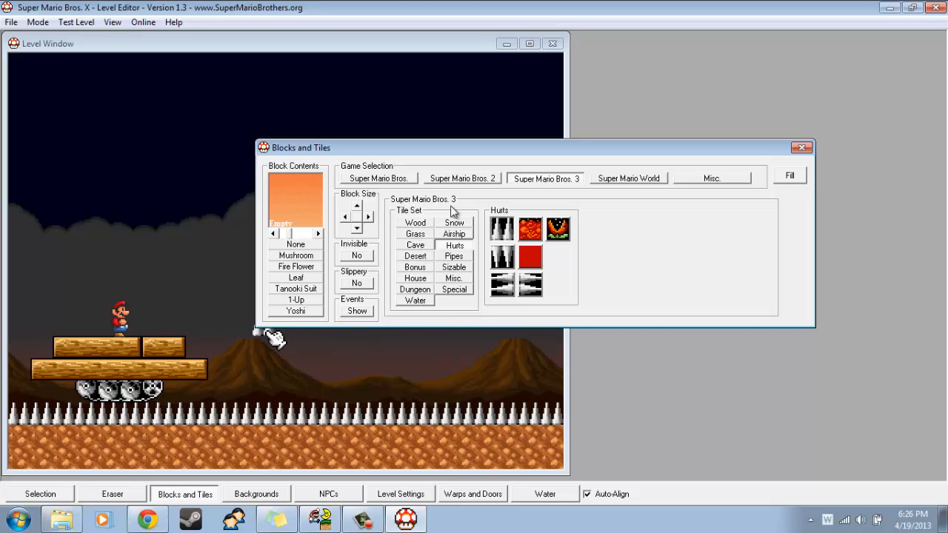
pyautogui.press('Left')
pyautogui.press('Right')
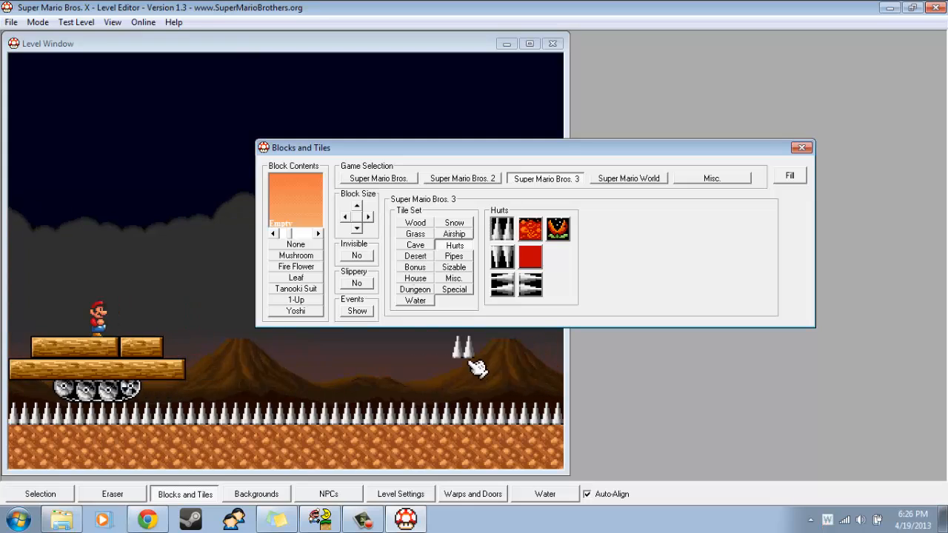
pyautogui.click(415, 225)
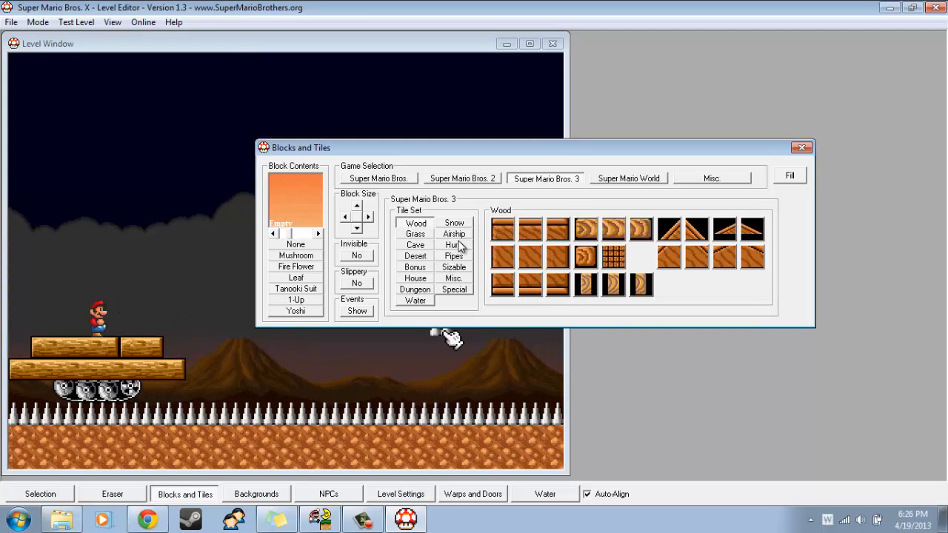
pyautogui.click(454, 234)
# Add a new layer named Ship to the level.
pyautogui.click(114, 23)
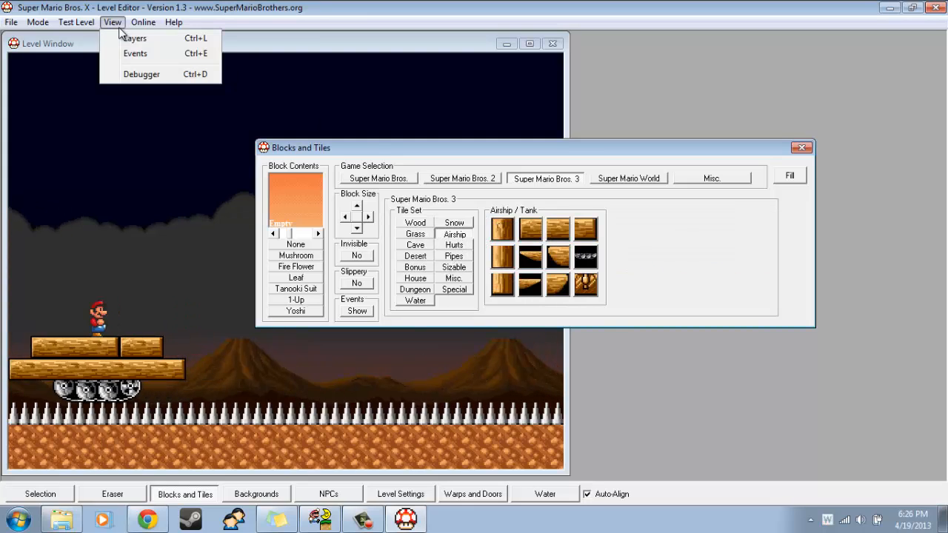
pyautogui.click(132, 38)
pyautogui.click(633, 195)
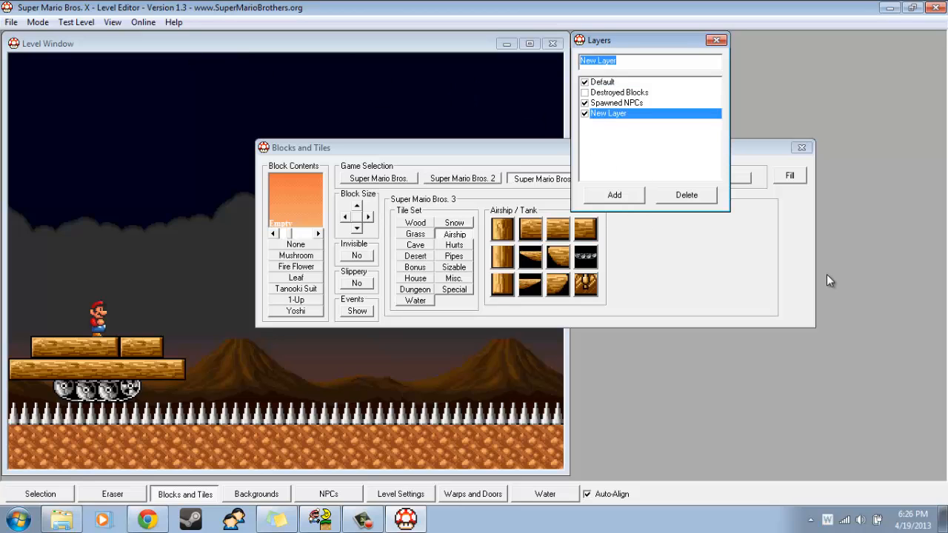
pyautogui.write('Ship')
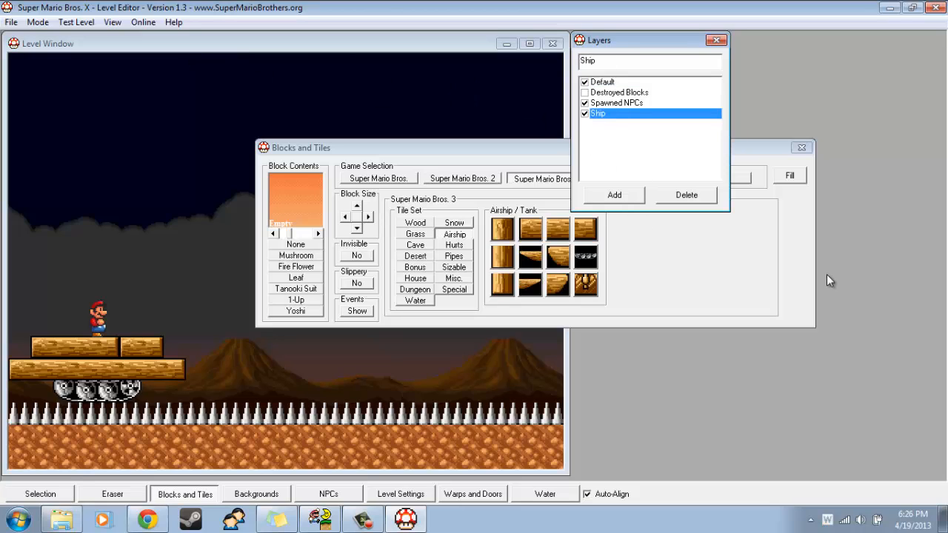
# Place the left end piece of a floating Airship log on the Ship layer, above the spikes beyond the tank.
pyautogui.click(777, 276)
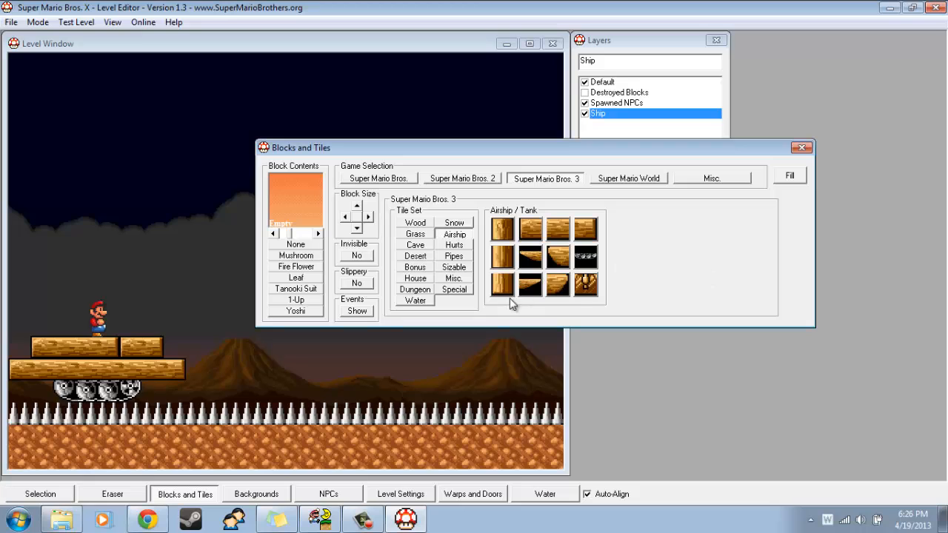
pyautogui.click(540, 230)
pyautogui.press('Right')
pyautogui.press('Right')
pyautogui.press('Right')
pyautogui.press('Right')
pyautogui.press('Right')
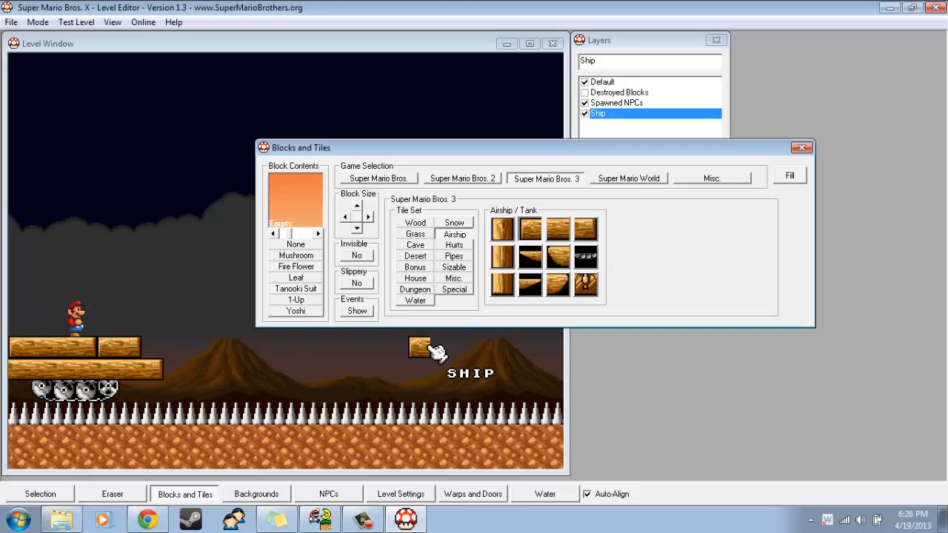
pyautogui.press('Right')
pyautogui.press('Right')
pyautogui.press('Right')
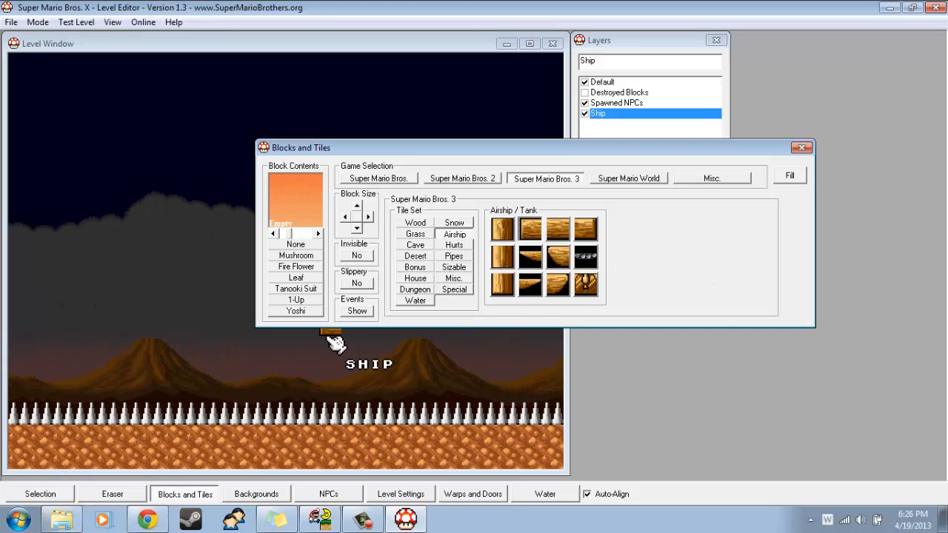
pyautogui.click(329, 335)
# Extend the floating log with three middle log pieces beside its left end piece.
pyautogui.click(696, 254)
pyautogui.click(569, 227)
pyautogui.press('Right')
pyautogui.press('Right')
pyautogui.press('Right')
pyautogui.press('Right')
pyautogui.press('Right')
pyautogui.press('Right')
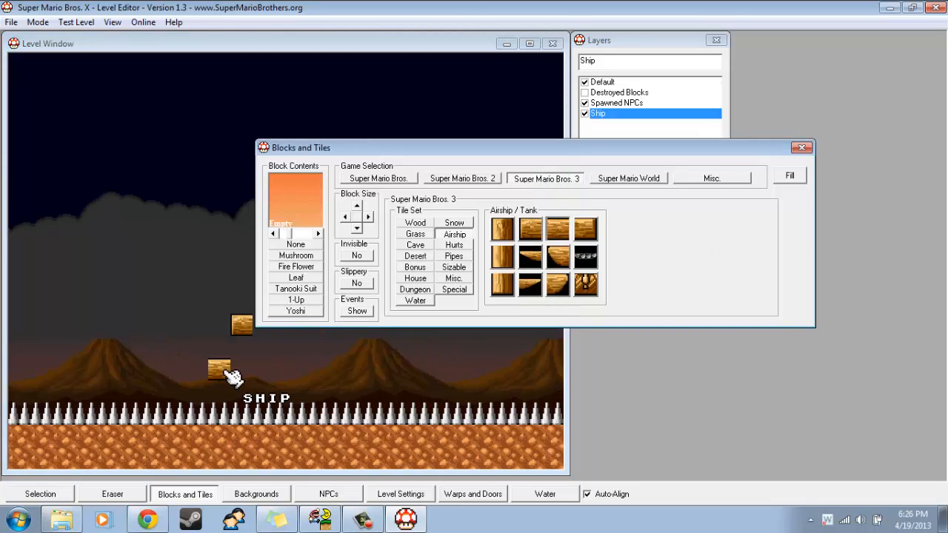
pyautogui.moveTo(220, 329); pyautogui.dragTo(268, 329)
# Close the floating log with a right end piece.
pyautogui.click(741, 261)
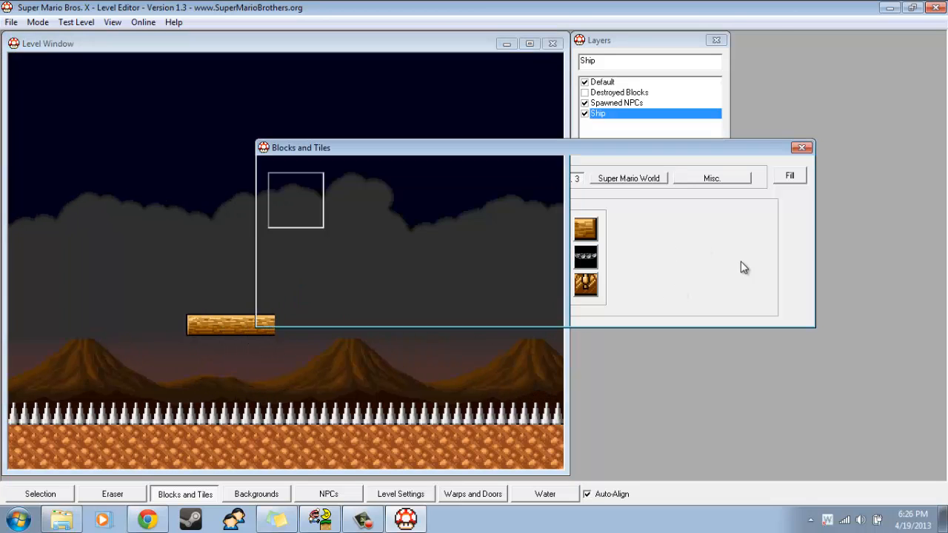
pyautogui.click(594, 230)
pyautogui.press('Right')
pyautogui.press('Right')
pyautogui.press('Right')
pyautogui.press('Right')
pyautogui.click(201, 335)
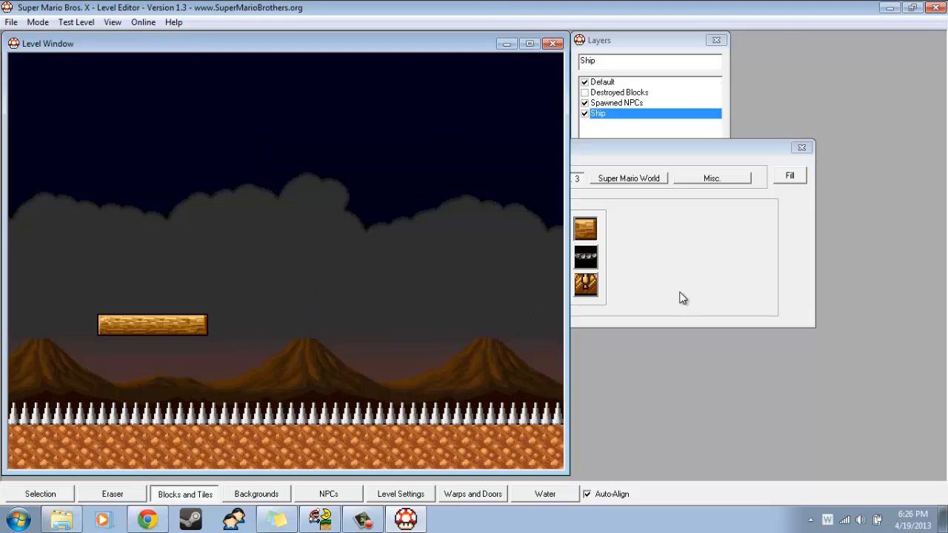
# Line the top of the floating log with upward spikes and put right-pointing spikes on its right end.
pyautogui.click(672, 283)
pyautogui.click(457, 257)
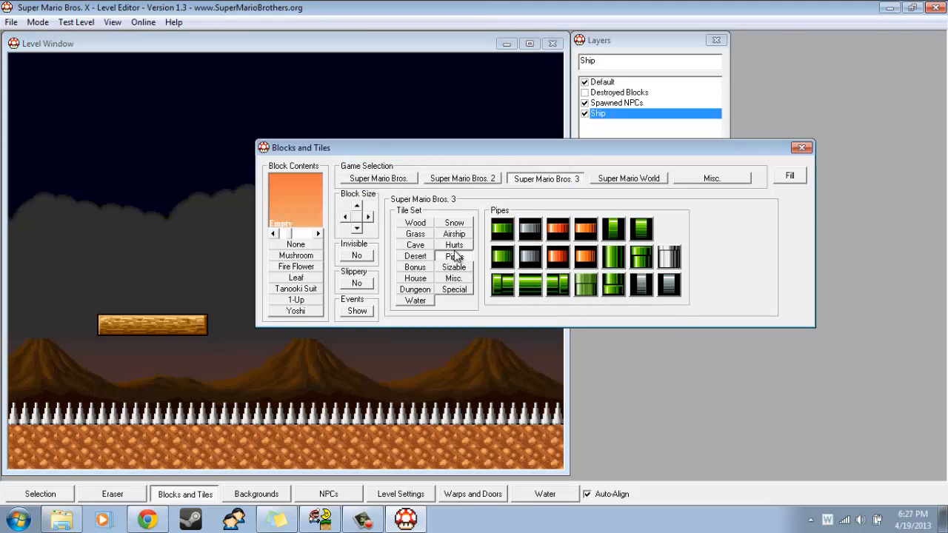
pyautogui.click(452, 245)
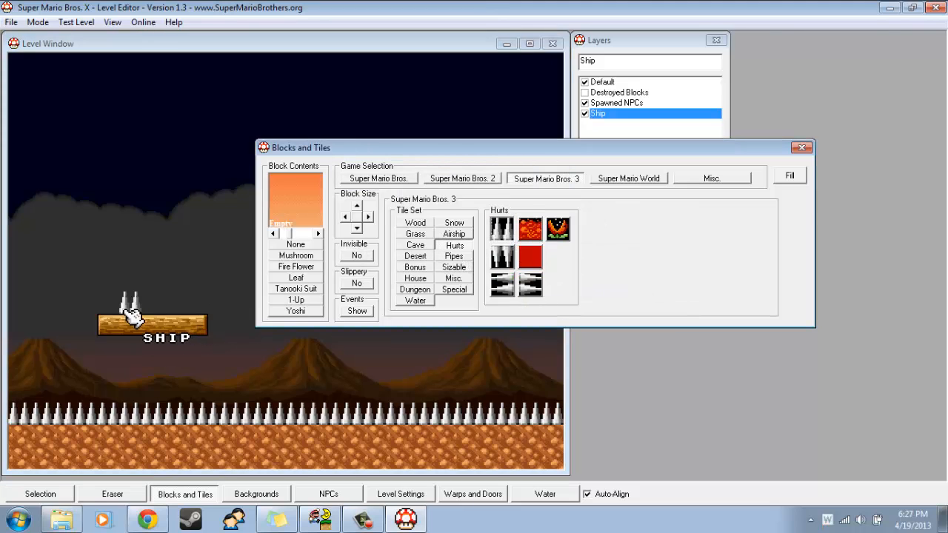
pyautogui.moveTo(130, 311)
pyautogui.mouseDown()
pyautogui.moveTo(111, 310)
pyautogui.moveTo(205, 306)
pyautogui.mouseUp()
pyautogui.click(575, 250)
pyautogui.click(525, 285)
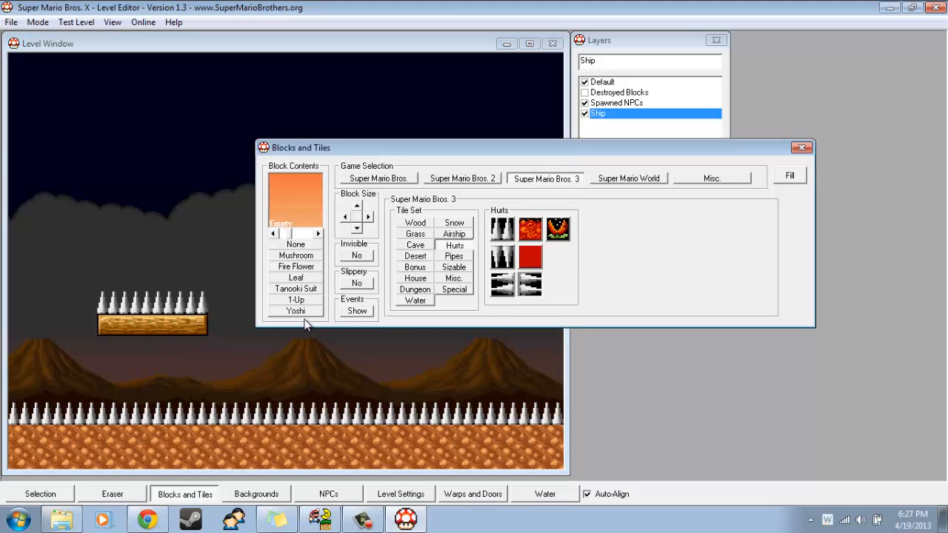
pyautogui.click(217, 328)
# Line the underside of the floating log with downward spikes and put left-pointing spikes on its left end.
pyautogui.click(580, 303)
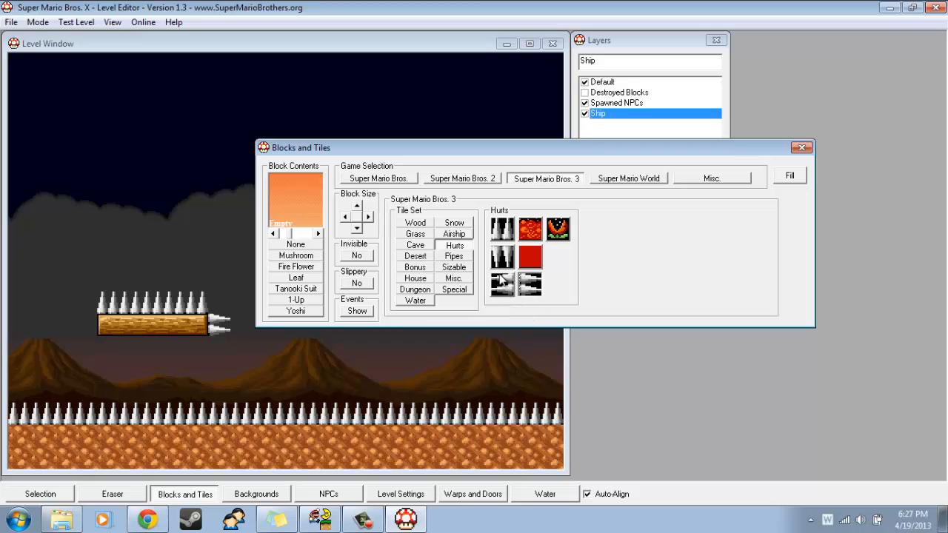
pyautogui.click(503, 260)
pyautogui.moveTo(196, 350); pyautogui.dragTo(116, 353)
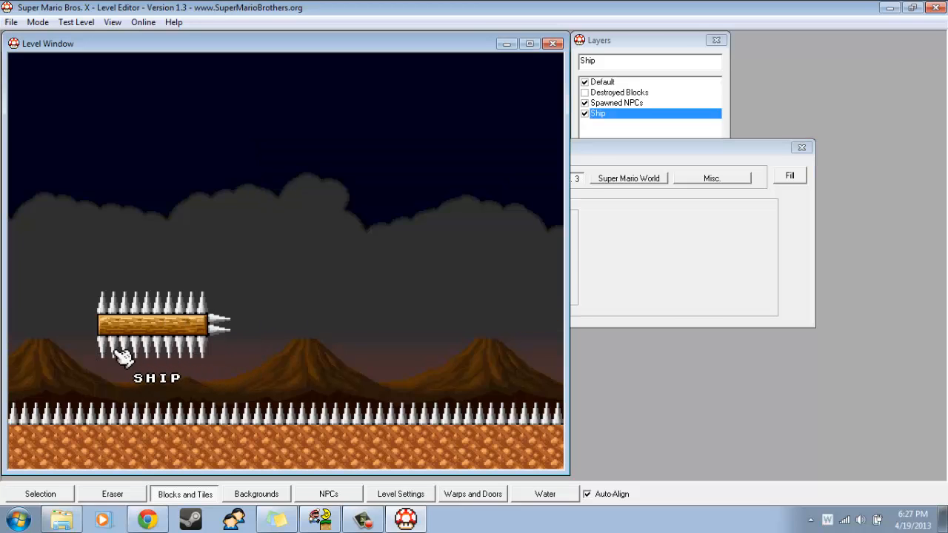
pyautogui.click(601, 305)
pyautogui.click(503, 283)
pyautogui.click(86, 324)
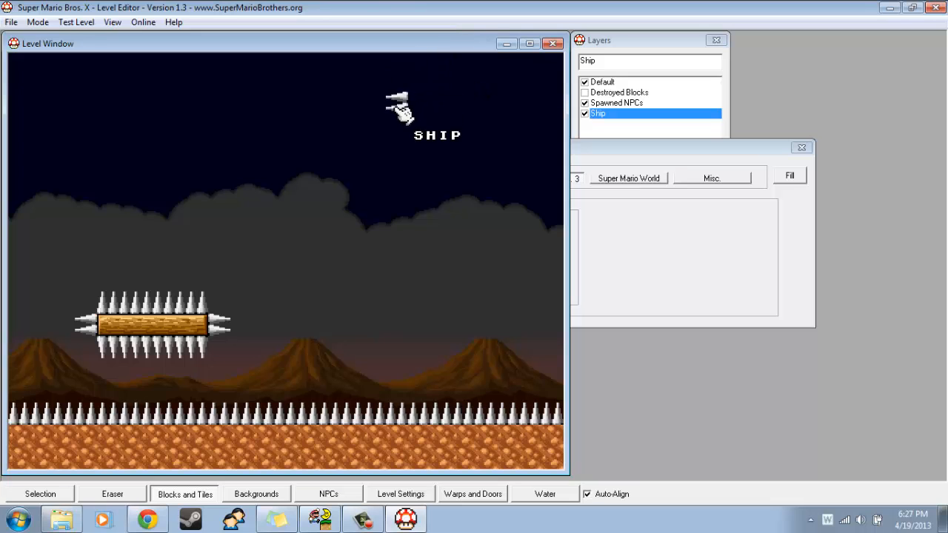
# Add a new level event named Ship Move.
pyautogui.press('Left')
pyautogui.press('Left')
pyautogui.press('Left')
pyautogui.press('Left')
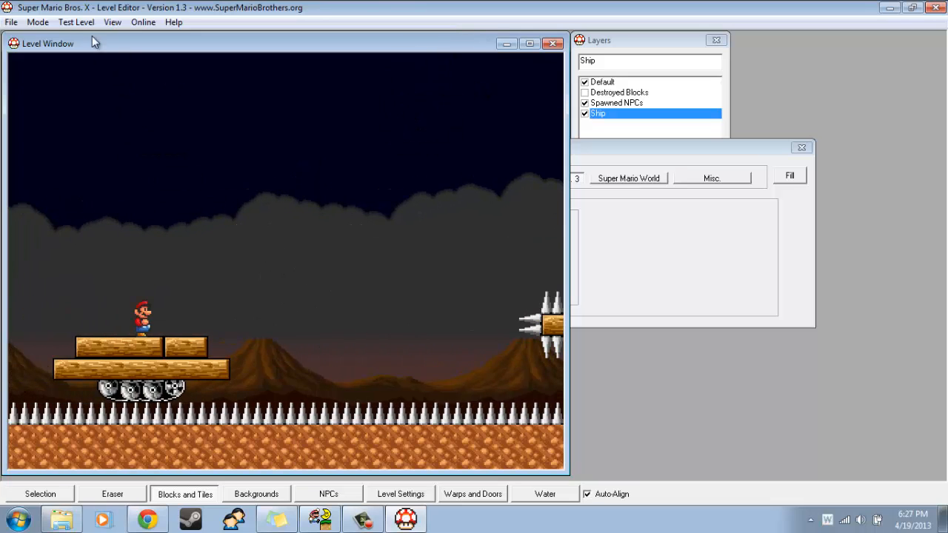
pyautogui.click(113, 22)
pyautogui.click(126, 38)
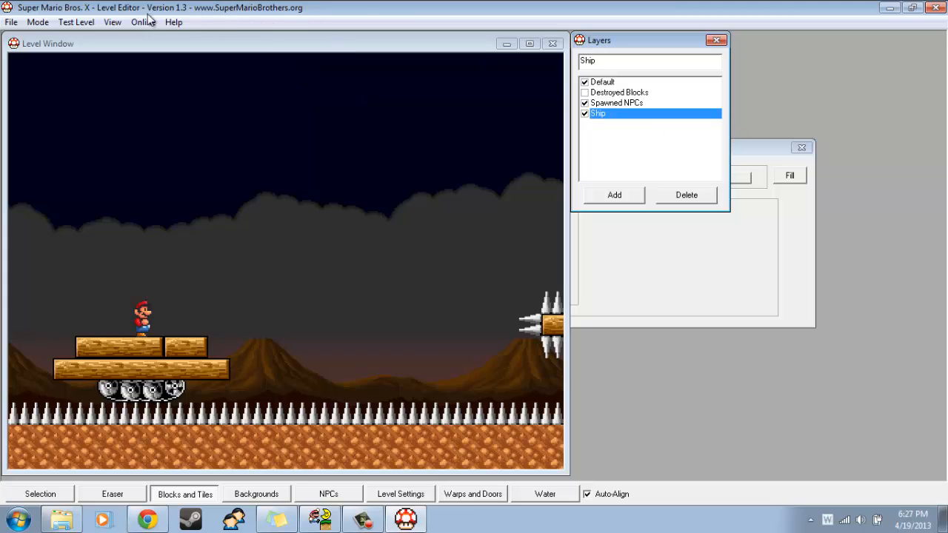
pyautogui.click(112, 22)
pyautogui.click(135, 53)
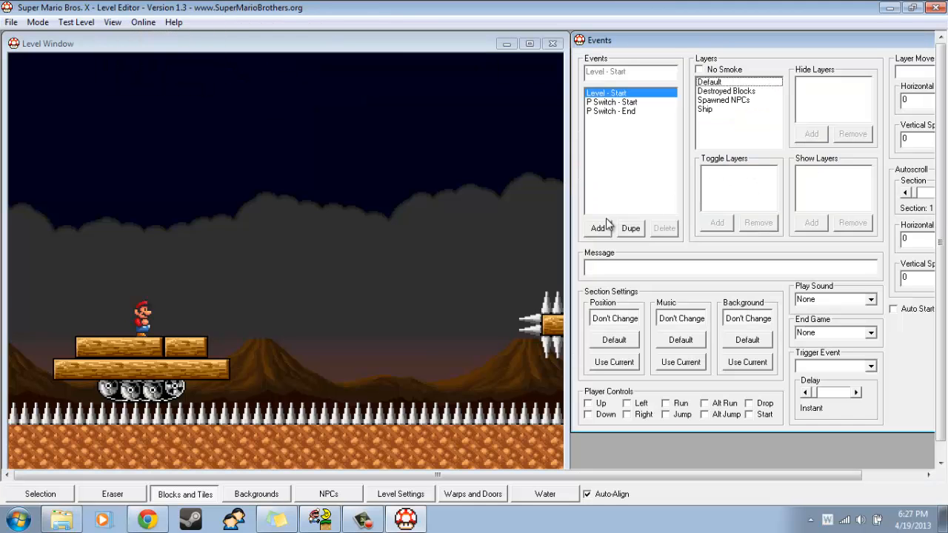
pyautogui.click(599, 226)
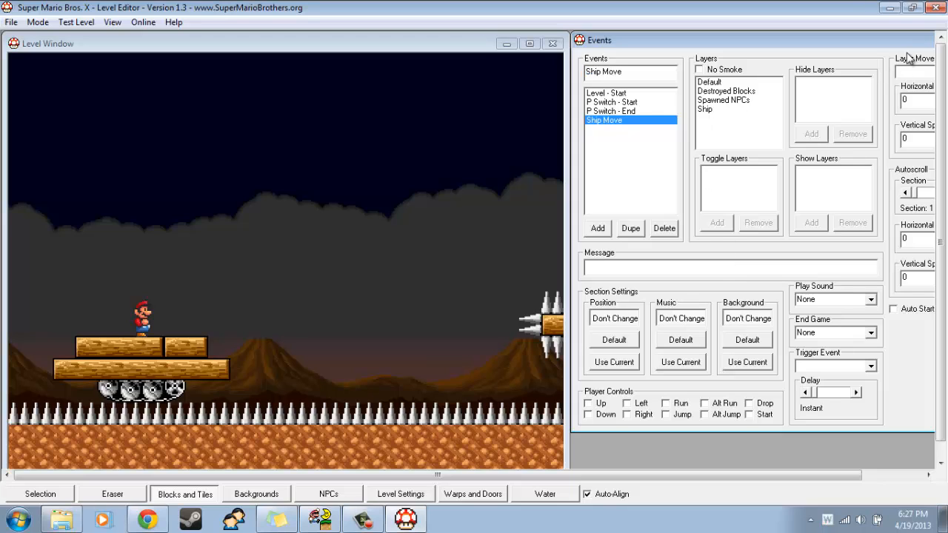
# Make the Ship Move event move the Ship layer at horizontal speed -5 and start automatically.
pyautogui.moveTo(870, 42); pyautogui.dragTo(719, 49)
pyautogui.click(825, 78)
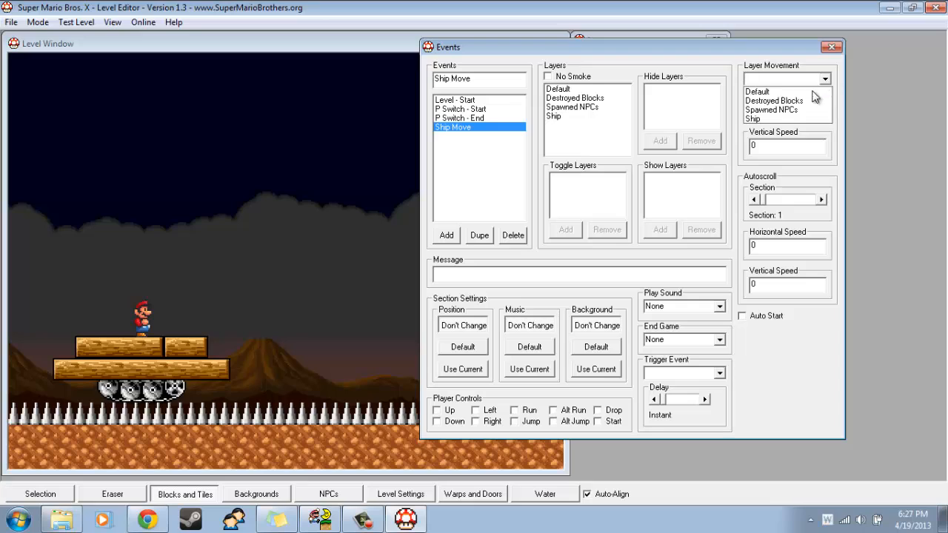
pyautogui.click(770, 118)
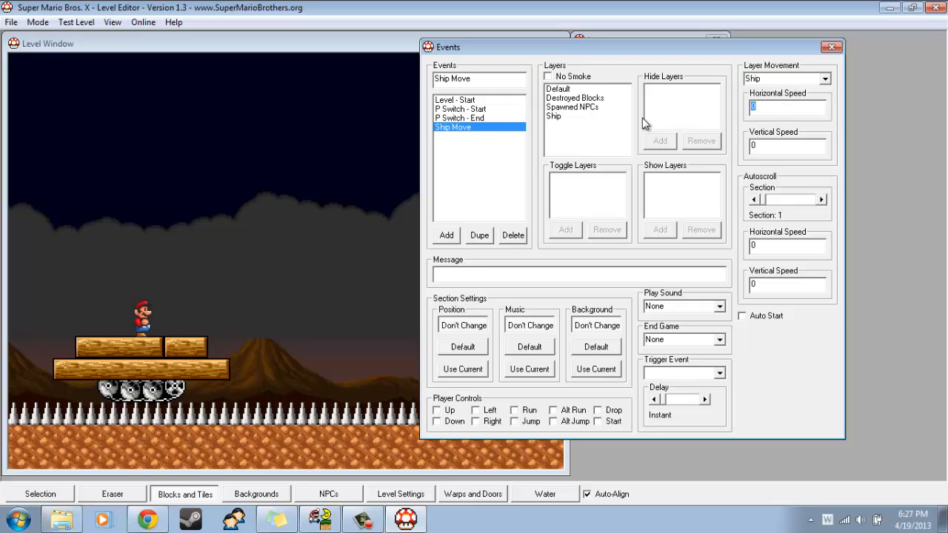
pyautogui.write('-5')
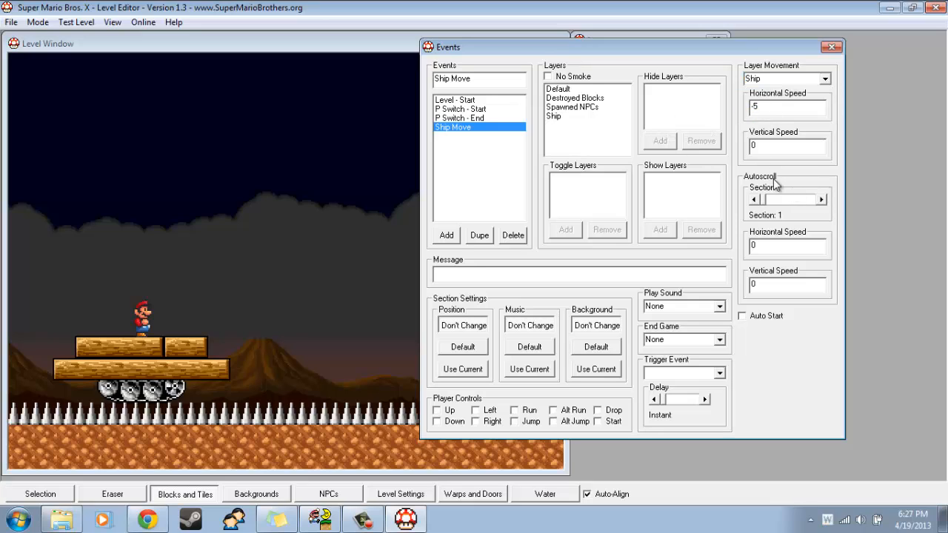
pyautogui.click(741, 317)
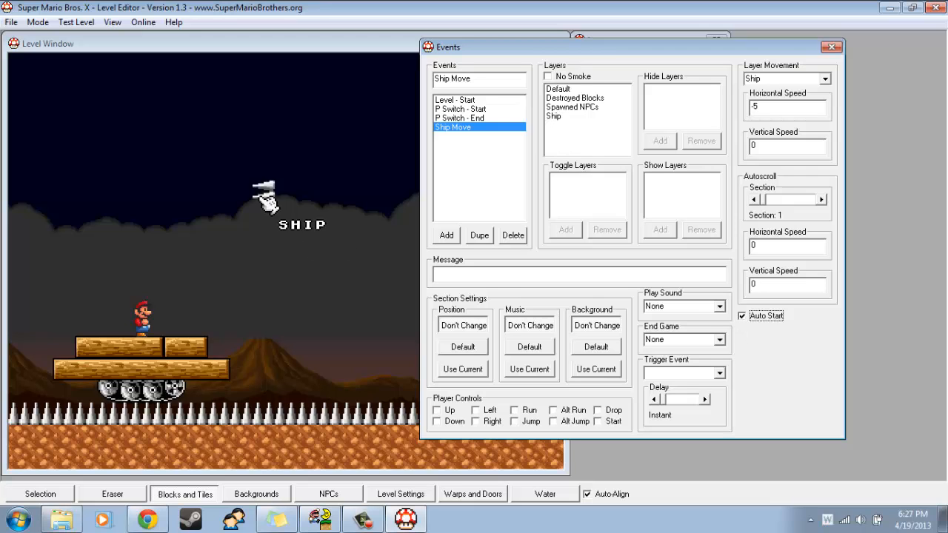
# Test-play the level to watch the spiked log fly past the tank, and end the test.
pyautogui.press('F5')
pyautogui.press('Return')
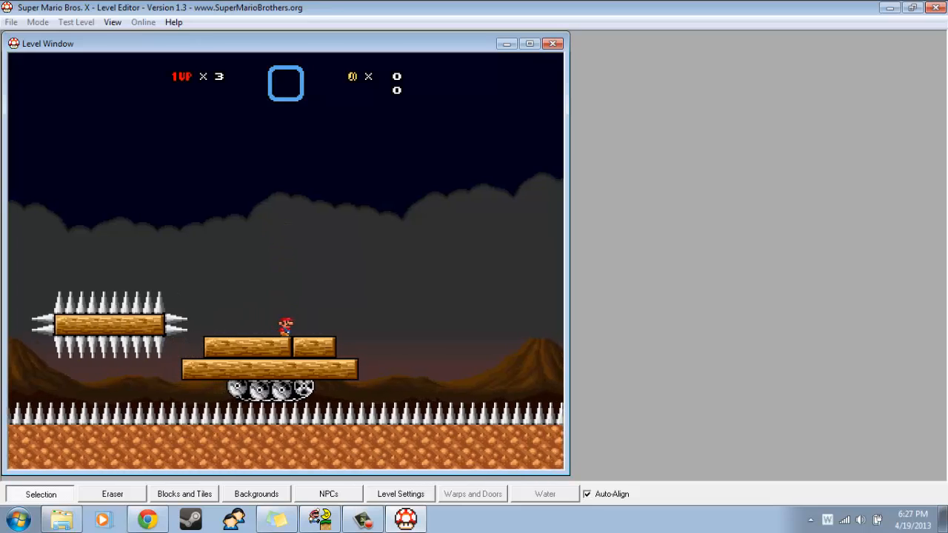
pyautogui.press('Escape')
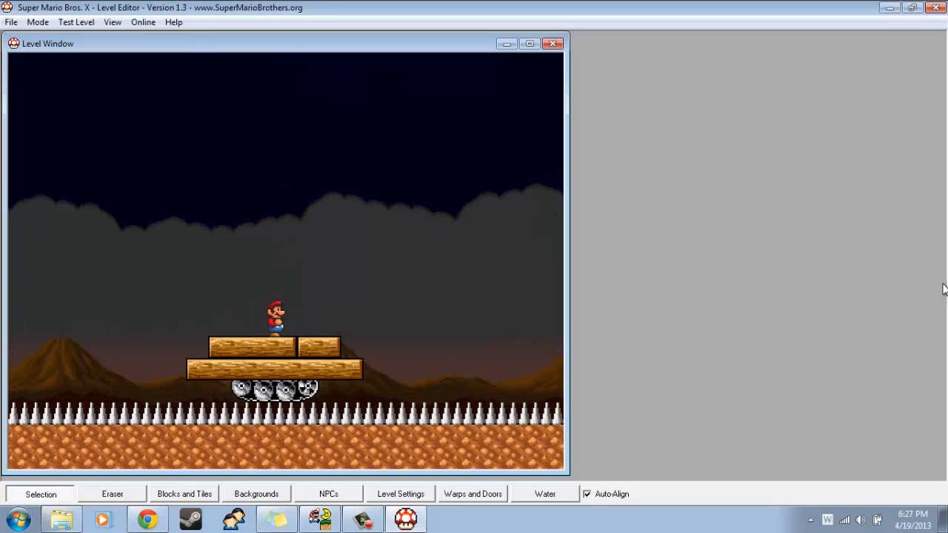
# Look over the level from the spiked log back to the tank at the start.
pyautogui.press('Right')
pyautogui.press('Right')
pyautogui.press('Right')
pyautogui.press('Right')
pyautogui.press('Right')
pyautogui.press('Left')
pyautogui.press('Left')
pyautogui.press('Left')
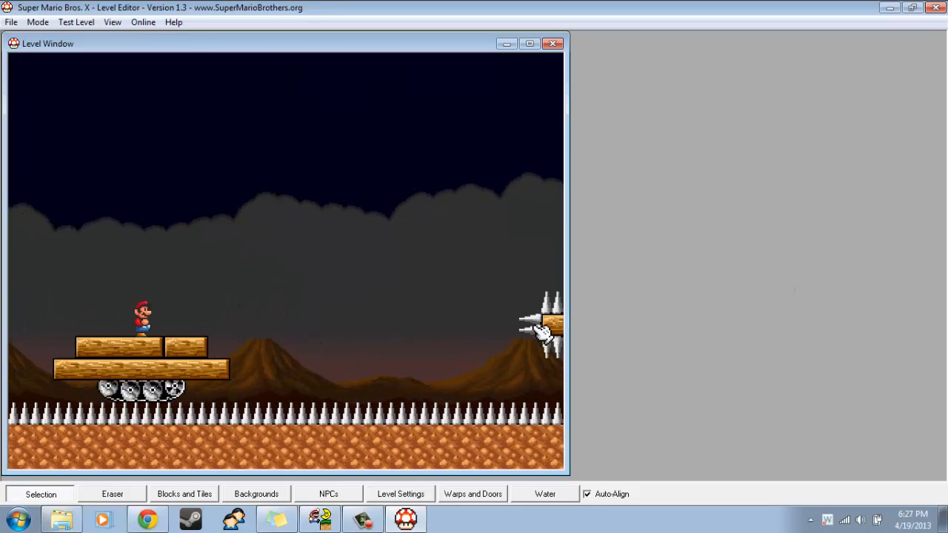
pyautogui.press('Left')
pyautogui.press('Left')
pyautogui.press('Left')
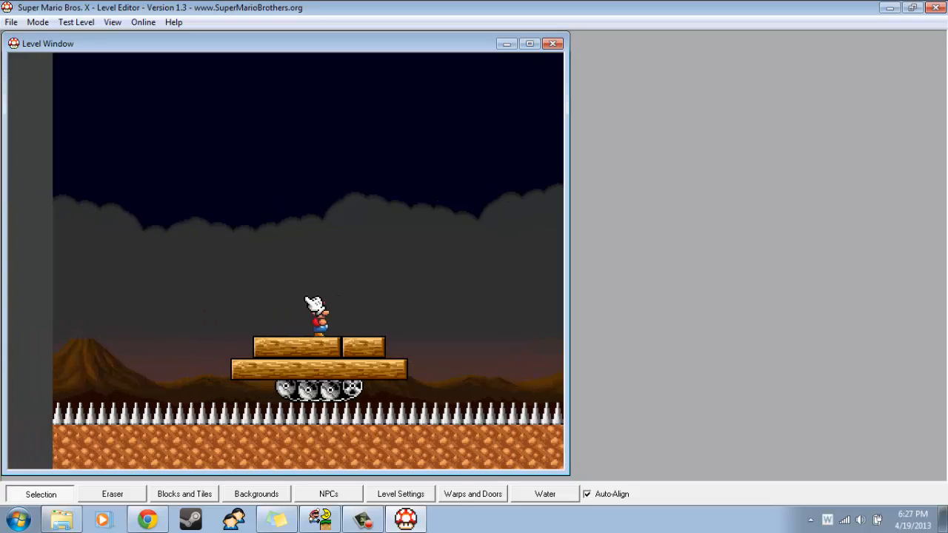
# Erase the row of floor spikes from the tank to the far end of the level.
pyautogui.click(112, 495)
pyautogui.press('Right')
pyautogui.press('Right')
pyautogui.press('Right')
pyautogui.press('Right')
pyautogui.press('Right')
pyautogui.press('Right')
pyautogui.press('Right')
pyautogui.press('Right')
pyautogui.press('Right')
pyautogui.press('Right')
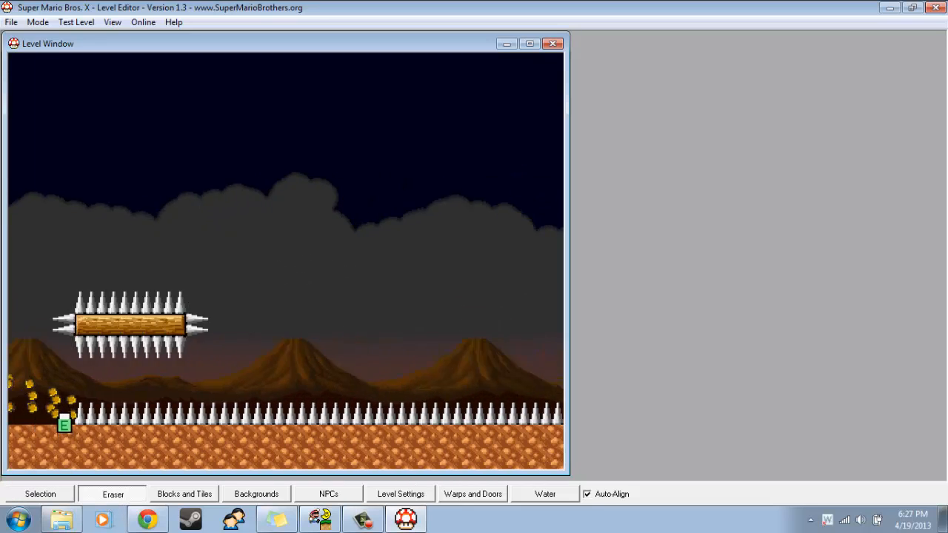
pyautogui.press('Right')
pyautogui.press('Right')
pyautogui.press('Right')
pyautogui.press('Right')
pyautogui.press('Right')
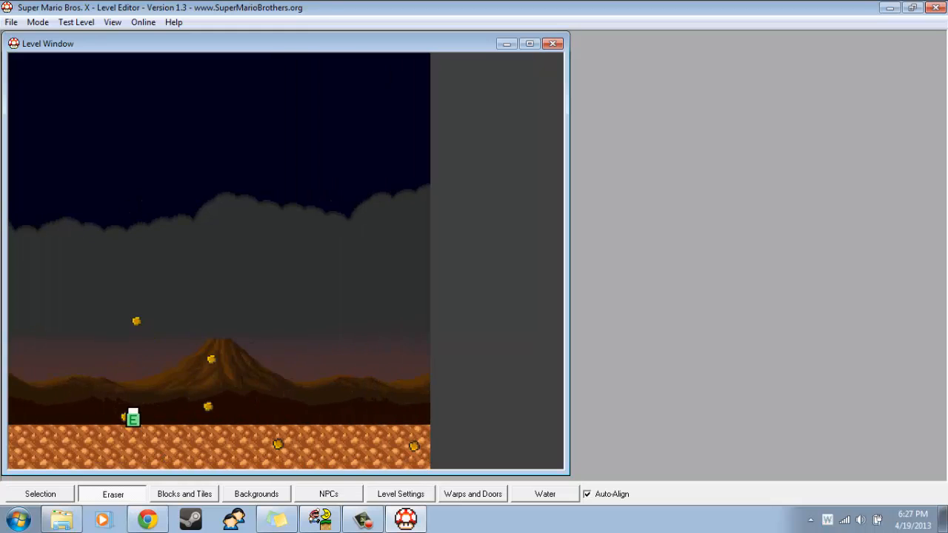
# Erase the orange ground and the leftover spikes back and forth along the level.
pyautogui.press('Left')
pyautogui.press('Left')
pyautogui.press('Left')
pyautogui.press('Left')
pyautogui.press('Left')
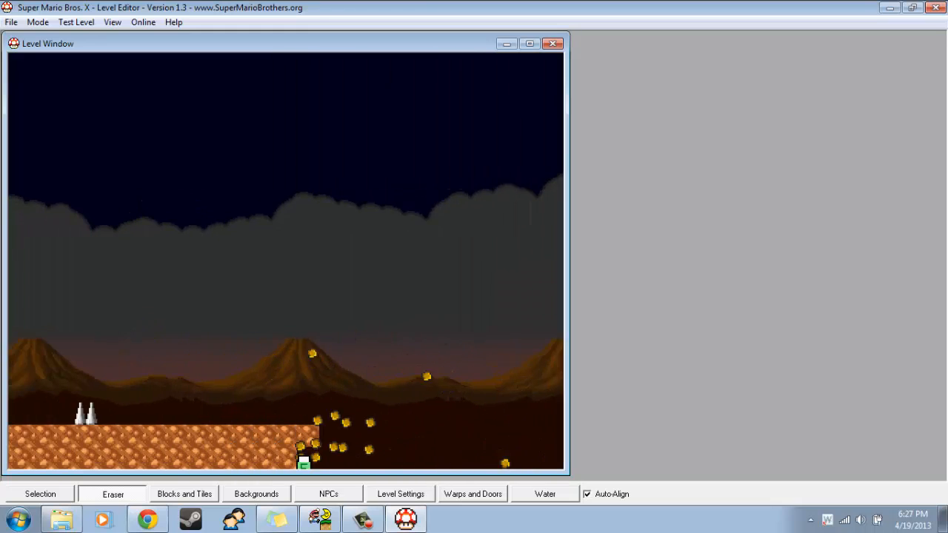
pyautogui.moveTo(430, 444)
pyautogui.mouseDown()
pyautogui.moveTo(317, 430)
pyautogui.moveTo(424, 459)
pyautogui.moveTo(281, 430)
pyautogui.moveTo(310, 460)
pyautogui.moveTo(483, 461)
pyautogui.moveTo(150, 466)
pyautogui.moveTo(188, 428)
pyautogui.moveTo(140, 440)
pyautogui.moveTo(421, 444)
pyautogui.mouseUp()
pyautogui.press('Left')
pyautogui.press('Left')
pyautogui.press('Left')
pyautogui.press('Left')
pyautogui.press('Left')
pyautogui.press('Left')
pyautogui.press('Left')
pyautogui.press('Left')
pyautogui.press('Left')
pyautogui.press('Left')
pyautogui.press('Left')
pyautogui.press('Left')
pyautogui.press('Left')
pyautogui.press('Left')
pyautogui.press('Left')
pyautogui.press('Left')
pyautogui.press('Left')
pyautogui.press('Left')
pyautogui.press('Left')
pyautogui.press('Left')
pyautogui.press('Left')
pyautogui.press('Right')
pyautogui.press('Right')
pyautogui.press('Right')
pyautogui.press('Right')
pyautogui.press('Left')
pyautogui.press('Left')
pyautogui.press('Left')
pyautogui.press('Left')
pyautogui.press('Right')
pyautogui.press('Right')
pyautogui.press('Right')
pyautogui.press('Right')
pyautogui.press('Right')
pyautogui.press('Right')
pyautogui.press('Right')
pyautogui.press('Right')
pyautogui.press('Right')
pyautogui.press('Right')
pyautogui.press('Right')
pyautogui.press('Right')
pyautogui.press('Right')
pyautogui.press('Right')
pyautogui.press('Right')
pyautogui.press('Right')
pyautogui.press('Right')
pyautogui.press('Right')
pyautogui.press('Right')
pyautogui.press('Right')
pyautogui.press('Left')
pyautogui.press('Left')
pyautogui.press('Left')
pyautogui.press('Left')
pyautogui.press('Left')
pyautogui.press('Left')
pyautogui.press('Left')
pyautogui.press('Left')
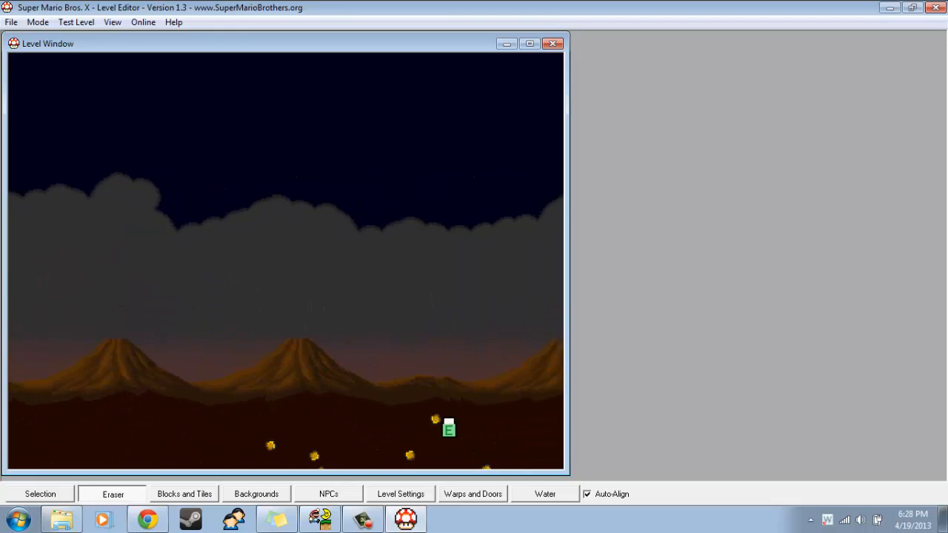
# Return to the start of the level and erase the wooden tank and its treads beneath Mario.
pyautogui.press('Left')
pyautogui.press('Left')
pyautogui.press('Left')
pyautogui.press('Left')
pyautogui.press('Left')
pyautogui.press('Left')
pyautogui.press('Left')
pyautogui.press('Left')
pyautogui.press('Left')
pyautogui.press('Left')
pyautogui.press('Left')
pyautogui.press('Left')
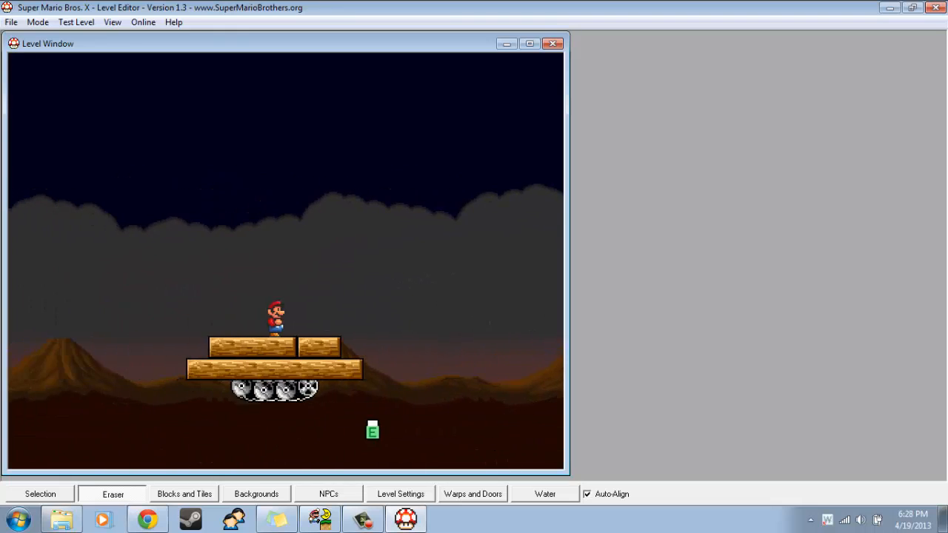
pyautogui.moveTo(294, 397)
pyautogui.mouseDown()
pyautogui.moveTo(286, 360)
pyautogui.moveTo(334, 374)
pyautogui.moveTo(339, 355)
pyautogui.mouseUp()
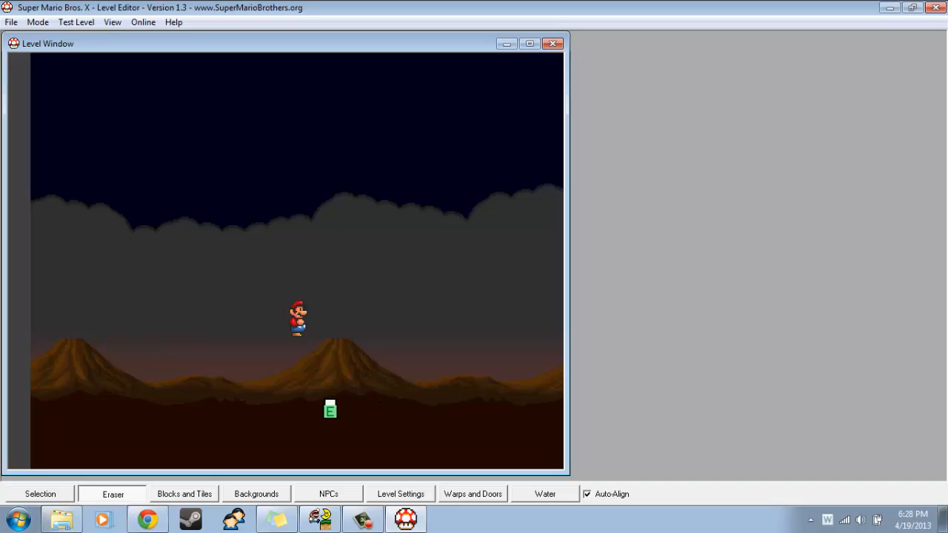
# Build a wooden ship deck under Mario from Super Mario Bros. 3 Airship planks, with a tapered piece at each end.
pyautogui.click(185, 494)
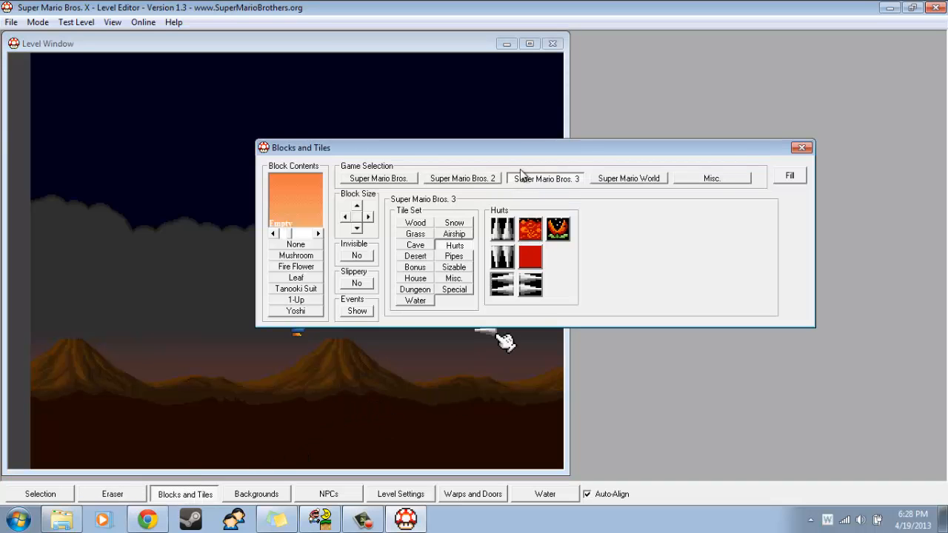
pyautogui.moveTo(527, 148); pyautogui.dragTo(628, 77)
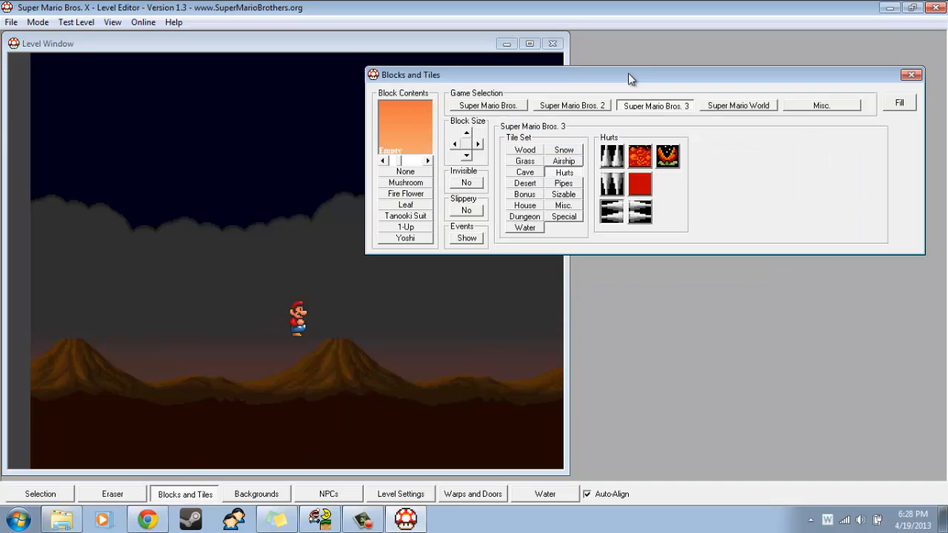
pyautogui.click(566, 161)
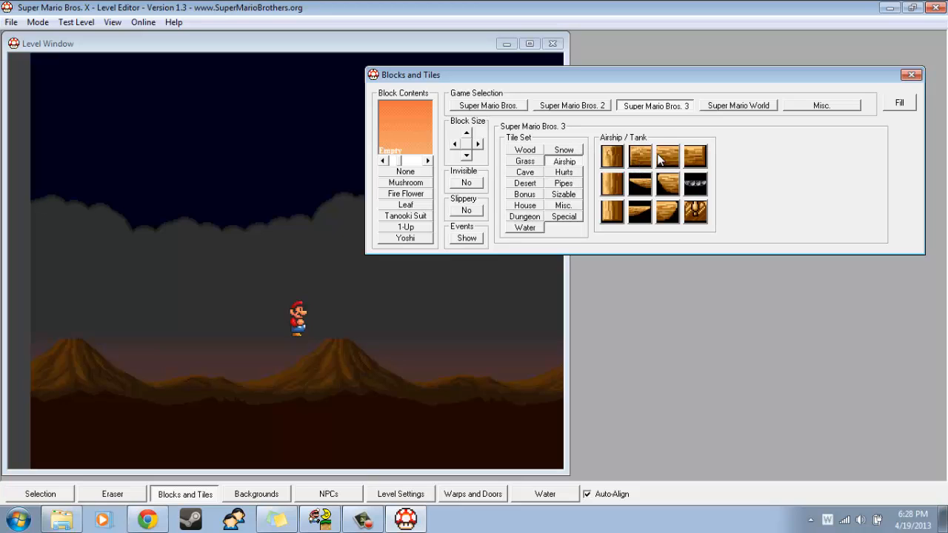
pyautogui.click(659, 160)
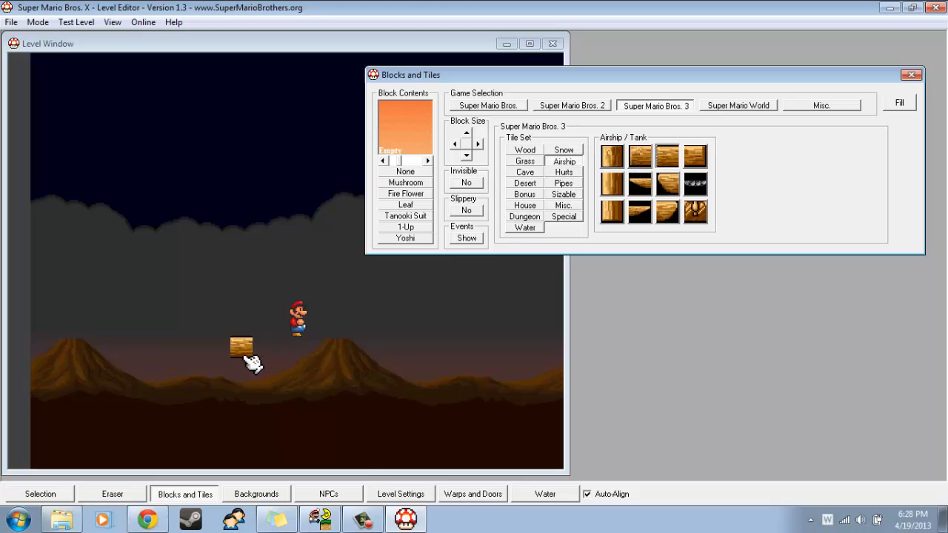
pyautogui.moveTo(252, 363); pyautogui.dragTo(356, 357)
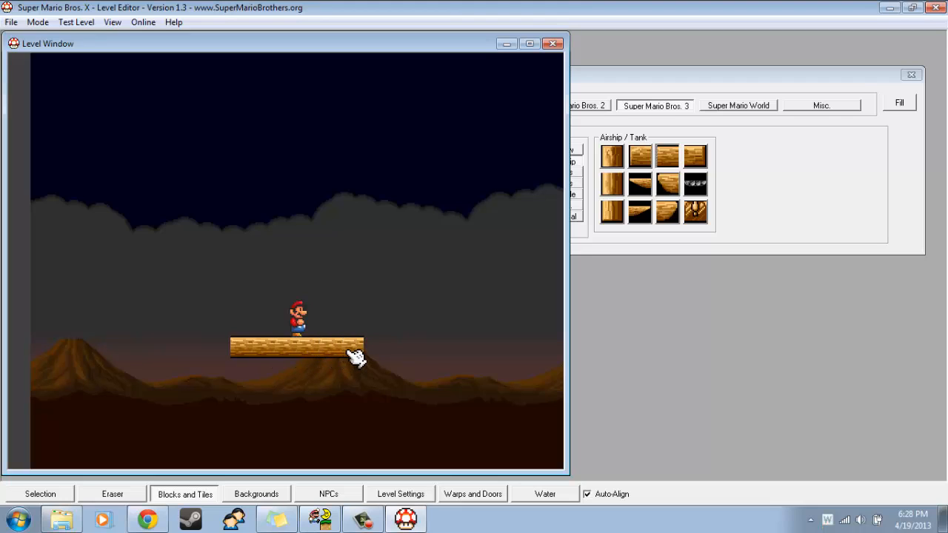
pyautogui.click(709, 159)
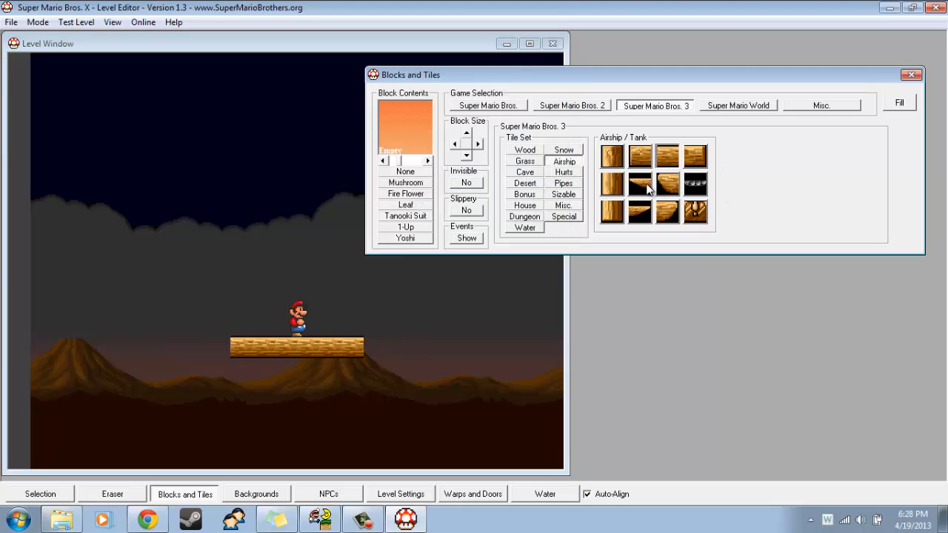
pyautogui.click(640, 212)
pyautogui.click(390, 357)
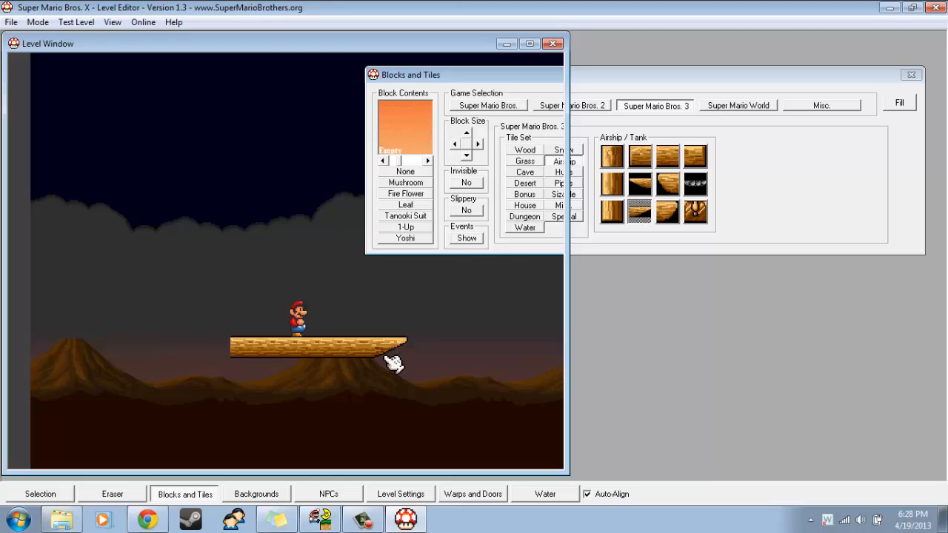
pyautogui.click(768, 190)
pyautogui.click(640, 183)
pyautogui.click(208, 362)
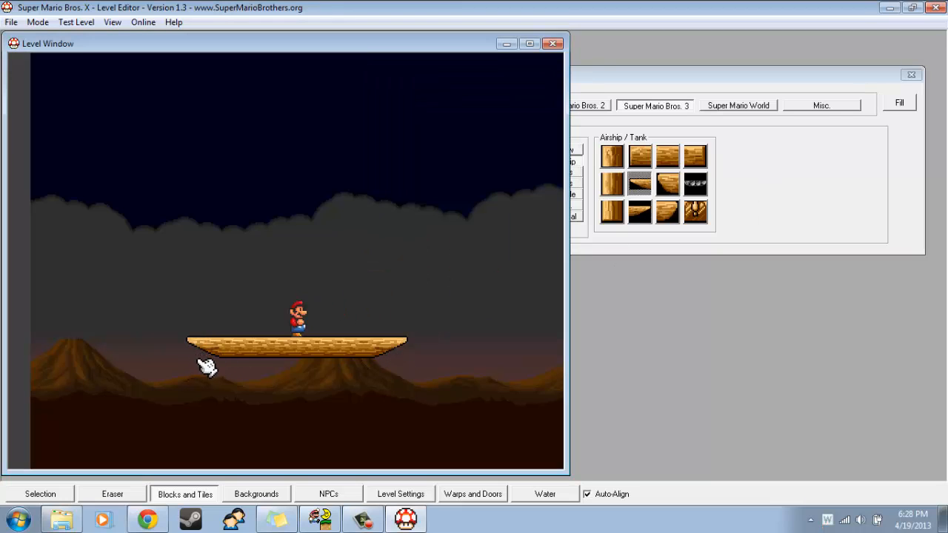
# Place tapered hull pieces below the deck, shifting the front one a tile closer to the rear one.
pyautogui.click(250, 370)
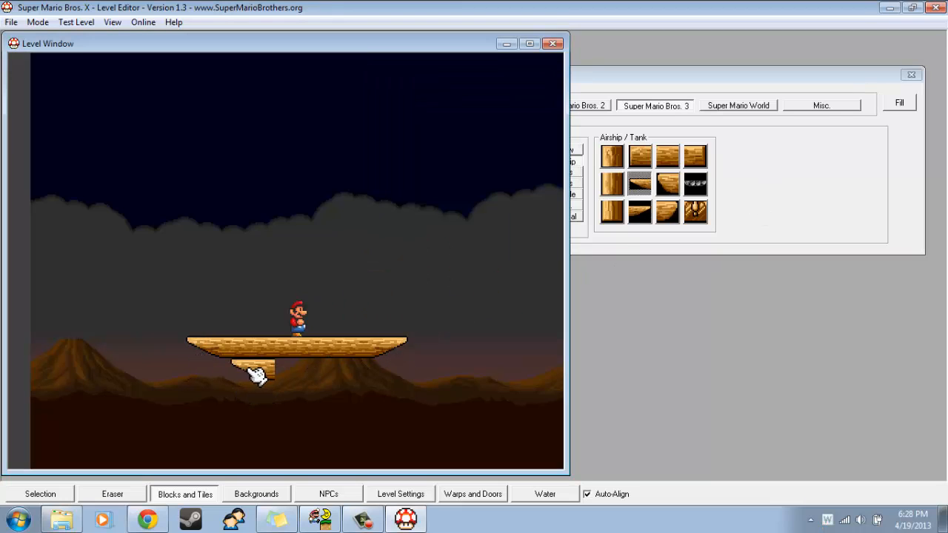
pyautogui.click(640, 212)
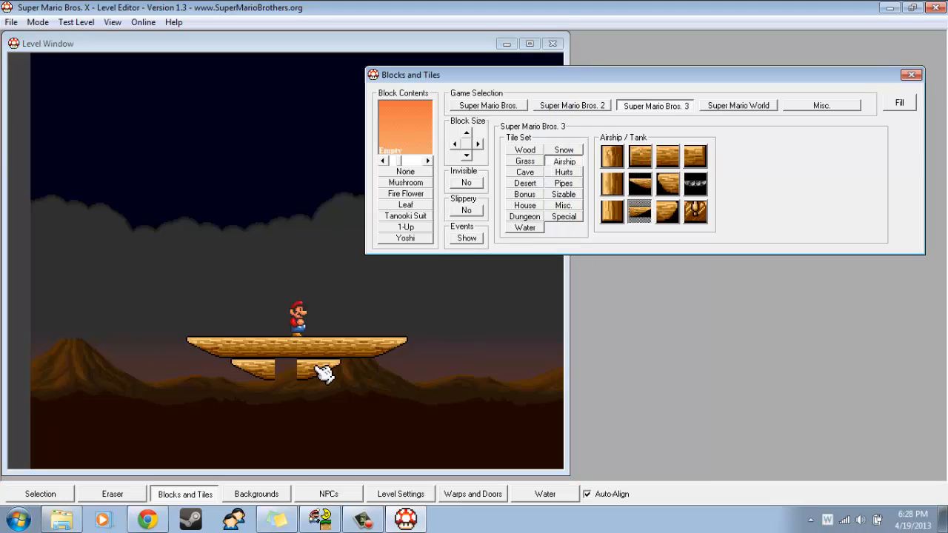
pyautogui.click(359, 374)
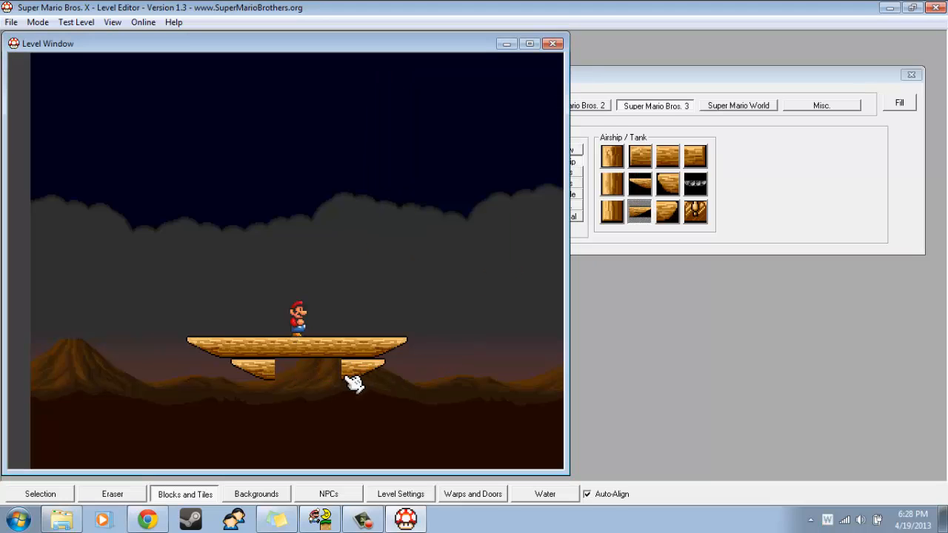
pyautogui.click(118, 494)
pyautogui.click(347, 370)
pyautogui.click(189, 498)
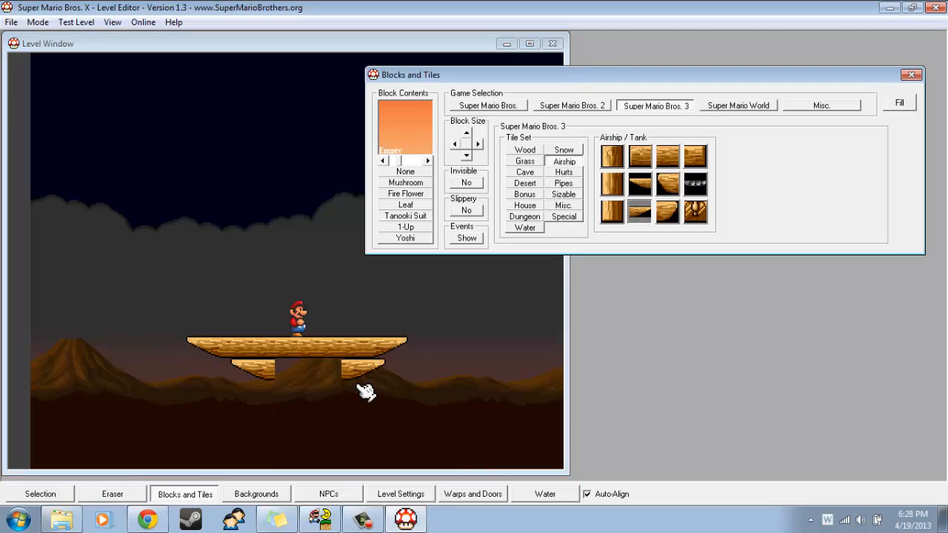
pyautogui.click(365, 391)
pyautogui.click(144, 496)
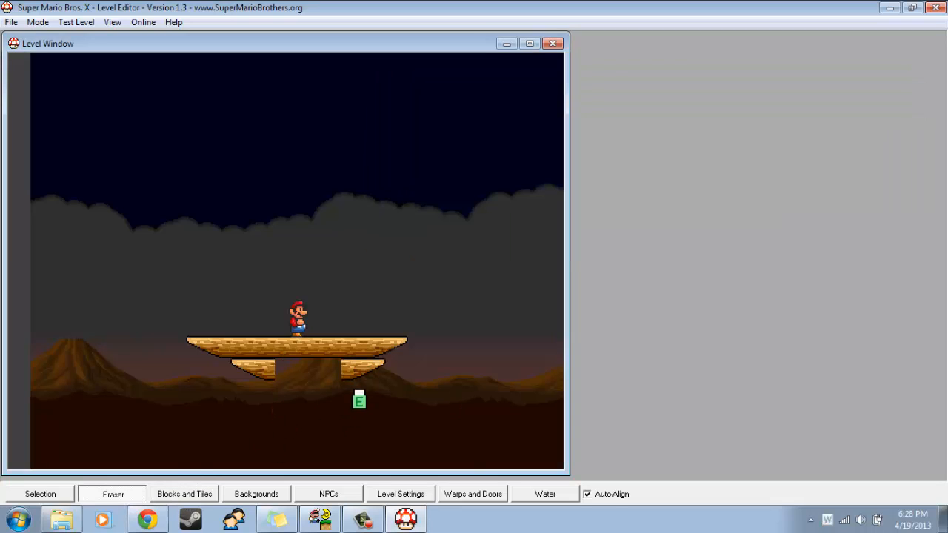
pyautogui.click(351, 374)
pyautogui.click(187, 494)
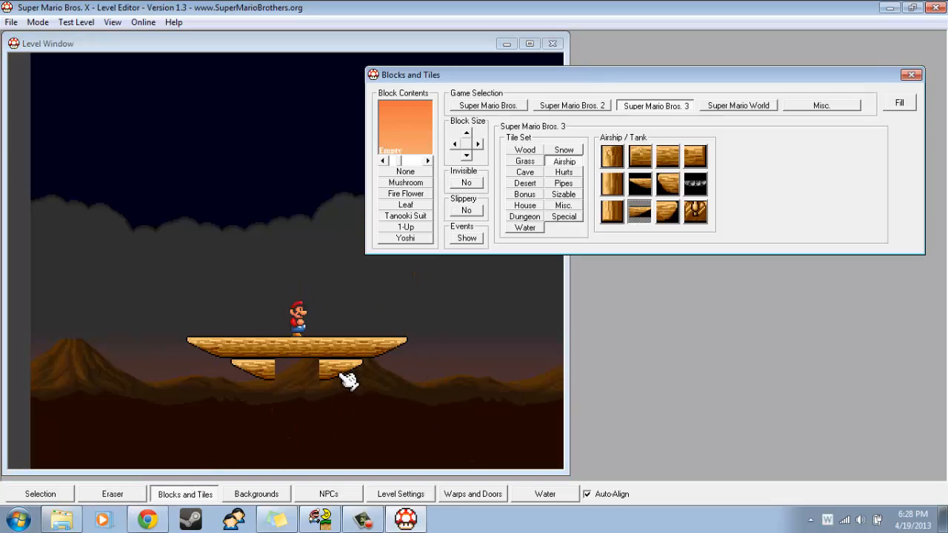
pyautogui.click(342, 378)
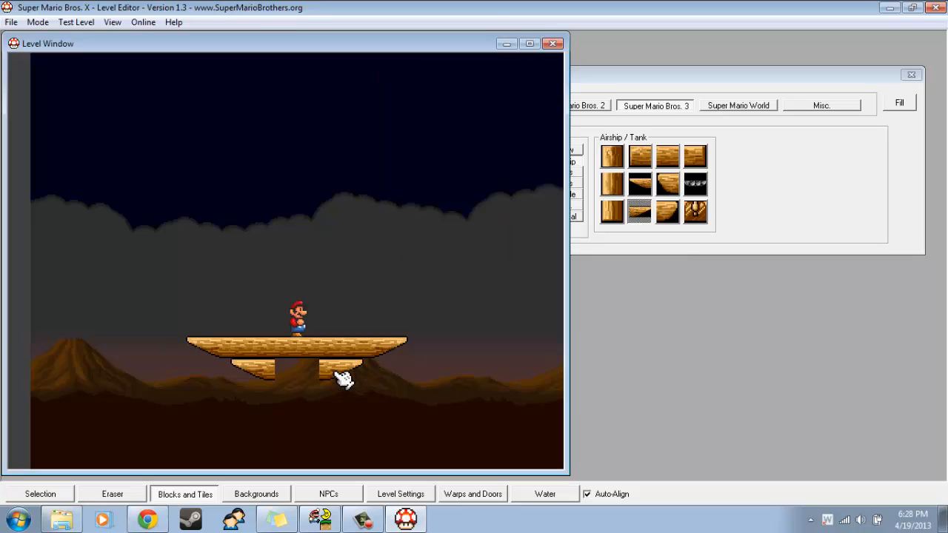
# Add a plank to the gap in the lower hull, and erase the whole ship.
pyautogui.click(658, 153)
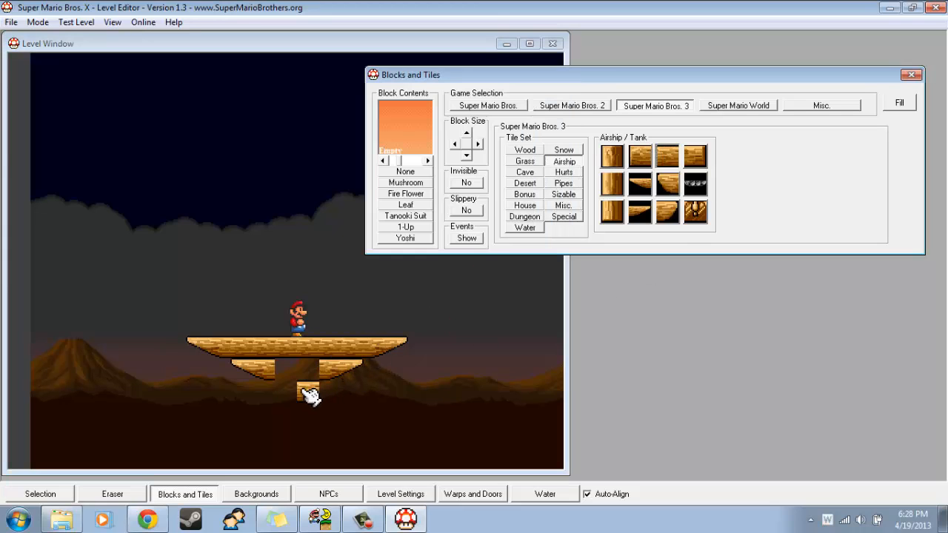
pyautogui.click(307, 385)
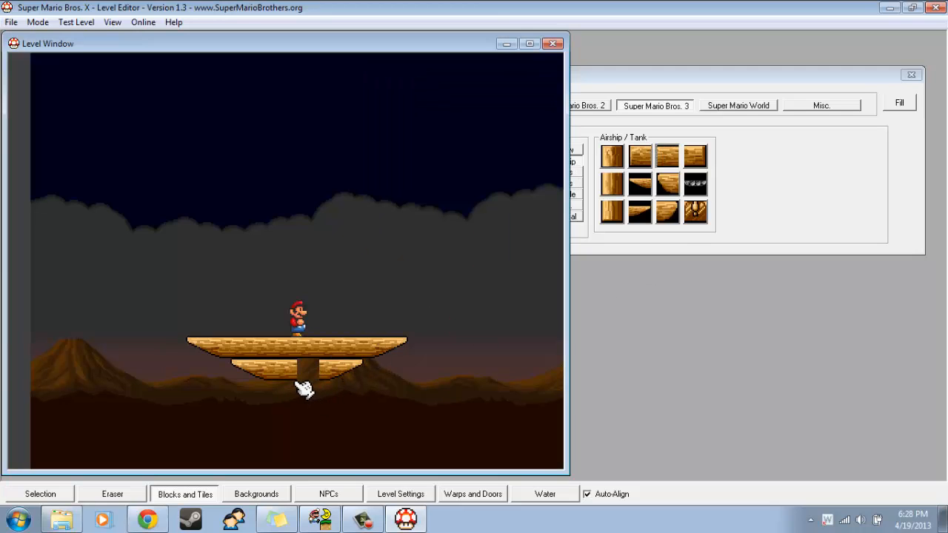
pyautogui.click(113, 494)
pyautogui.moveTo(332, 368)
pyautogui.mouseDown()
pyautogui.moveTo(243, 351)
pyautogui.moveTo(383, 338)
pyautogui.moveTo(267, 355)
pyautogui.moveTo(171, 78)
pyautogui.mouseUp()
# Add a new layer named Starting Ship.
pyautogui.click(112, 22)
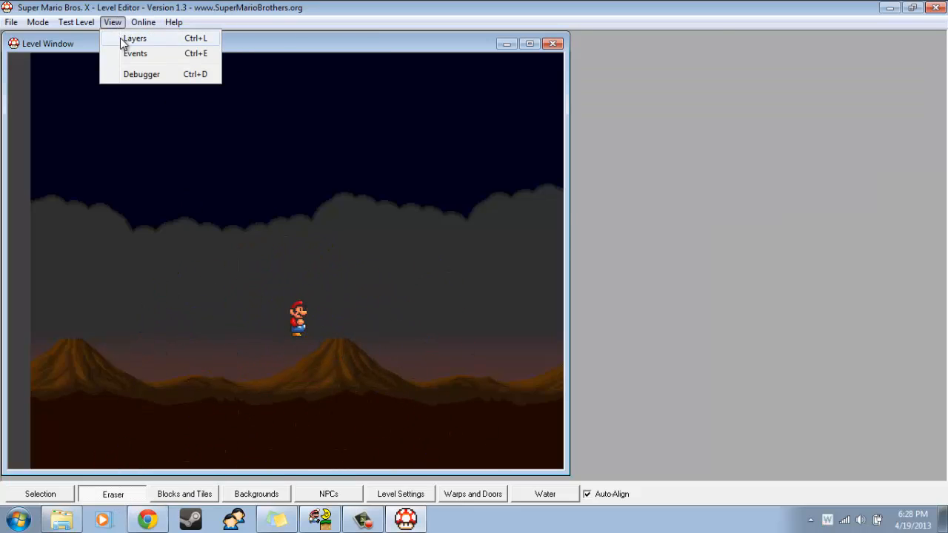
pyautogui.click(124, 36)
pyautogui.click(611, 197)
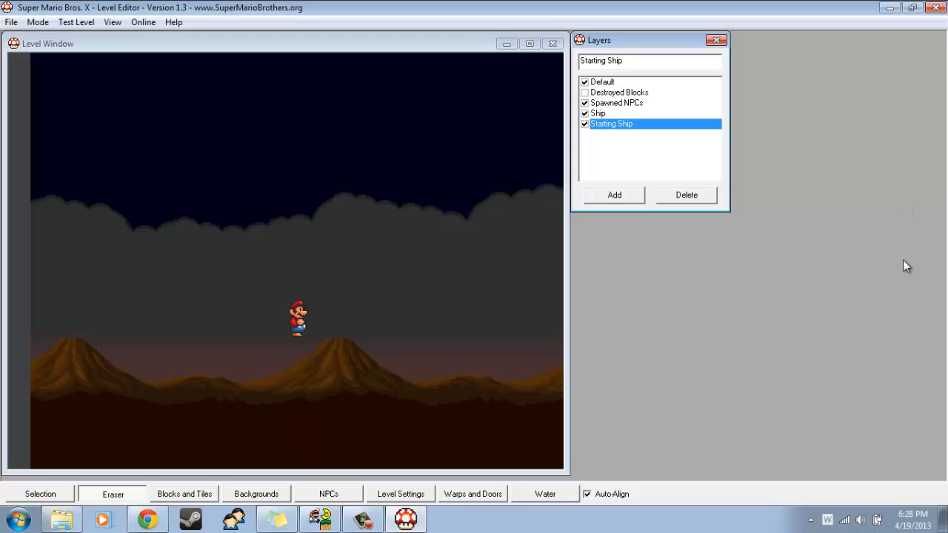
# Build a wooden deck under Mario on the Starting Ship layer, with tapered Airship ends and planks filling the middle.
pyautogui.click(209, 500)
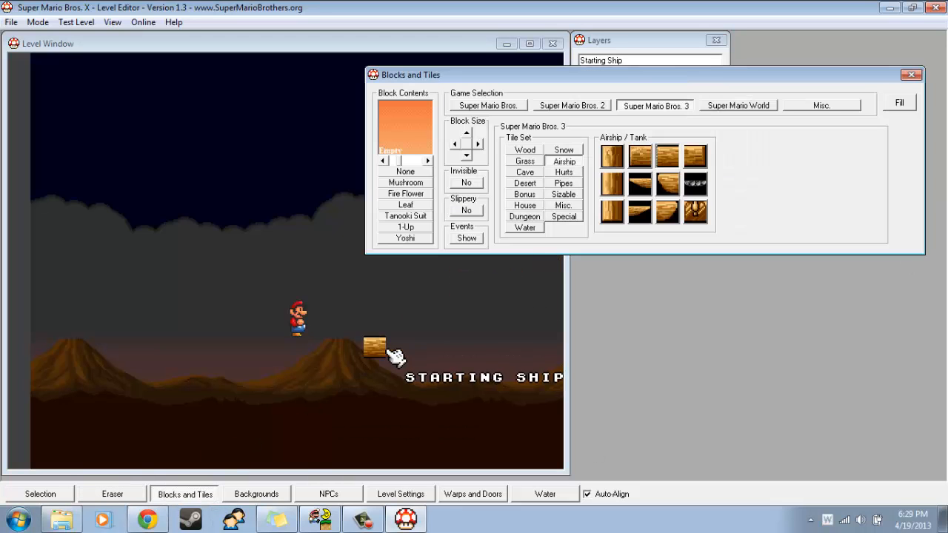
pyautogui.click(632, 194)
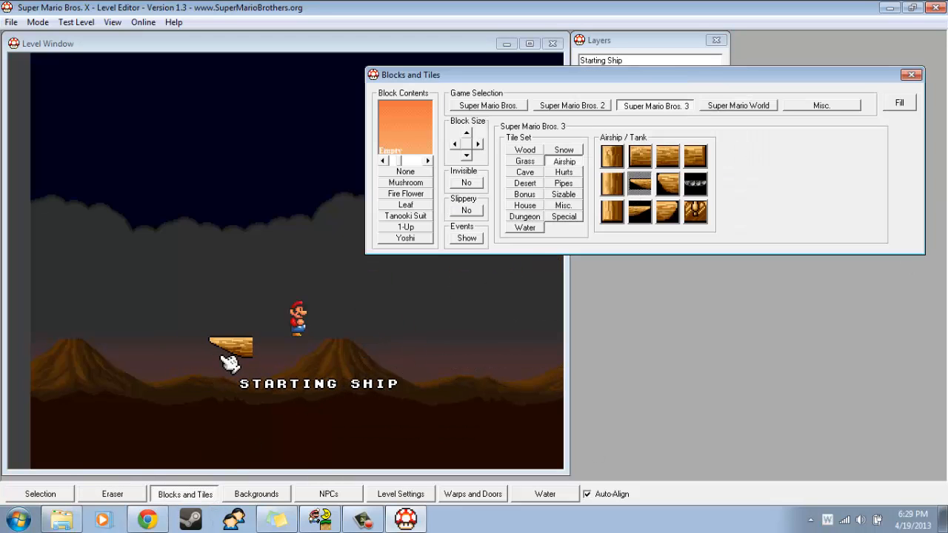
pyautogui.click(227, 354)
pyautogui.click(643, 215)
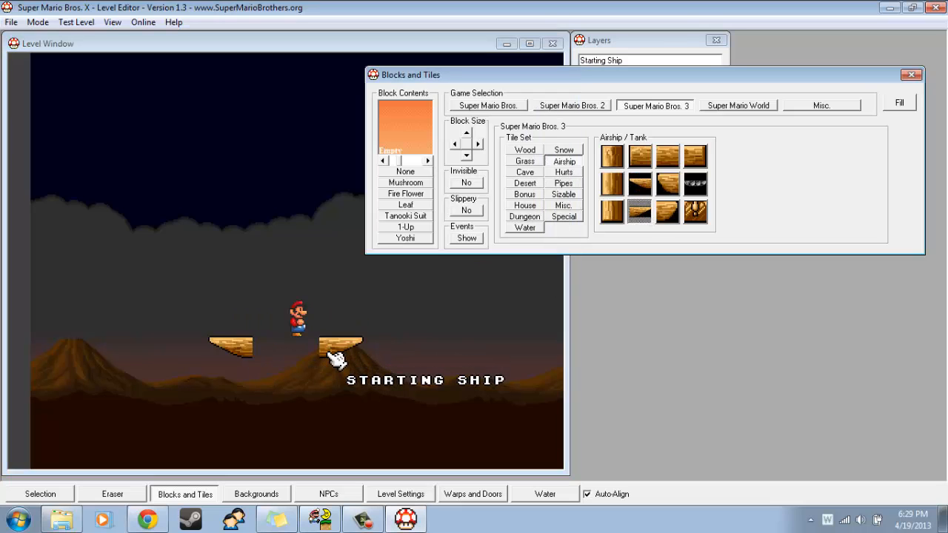
pyautogui.click(354, 361)
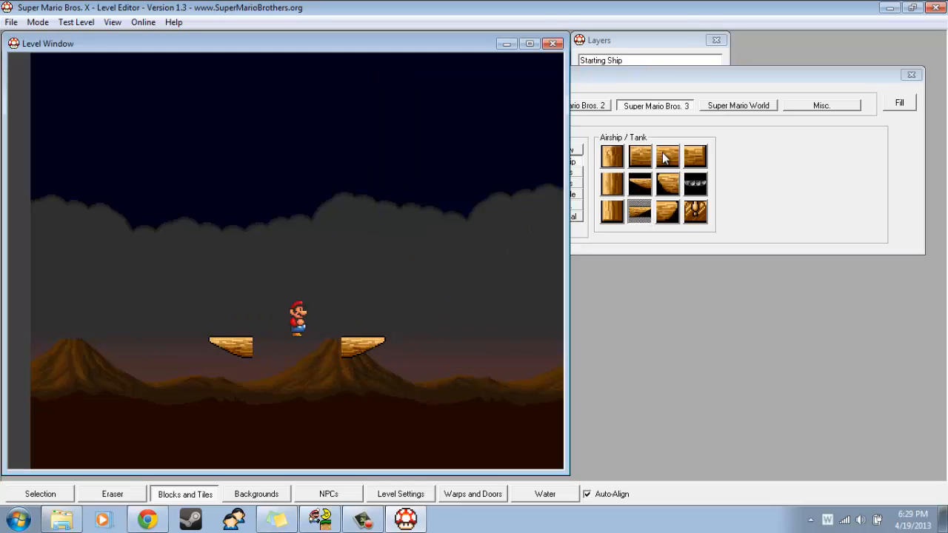
pyautogui.click(665, 157)
pyautogui.moveTo(266, 359); pyautogui.dragTo(328, 352)
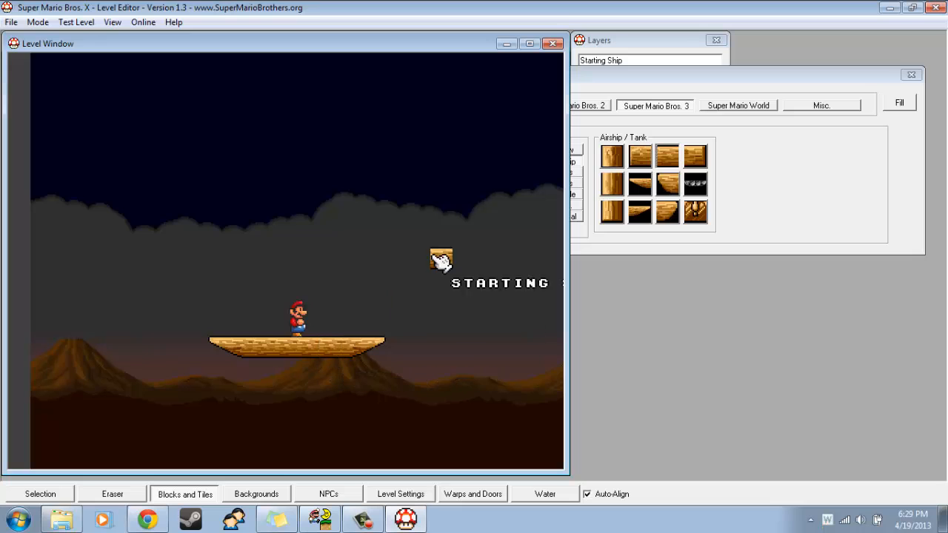
# Add a narrower lower hull centred beneath the deck from the two tapered Airship pieces.
pyautogui.click(639, 184)
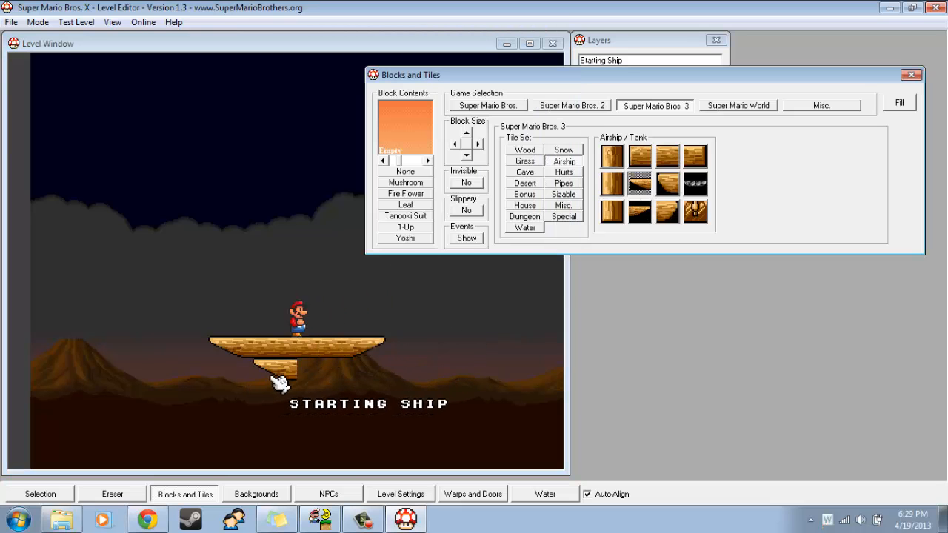
pyautogui.click(280, 382)
pyautogui.click(639, 212)
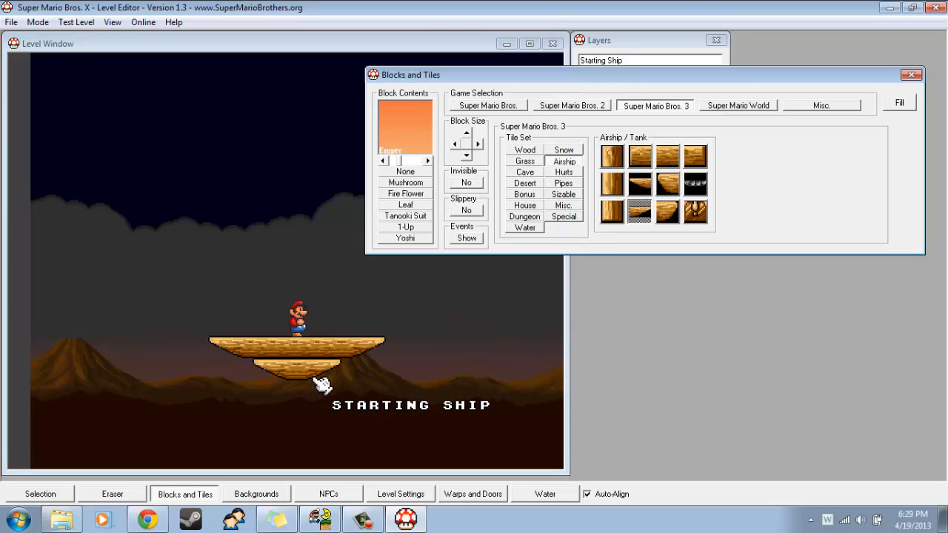
pyautogui.click(315, 378)
# Place a Super Mario Bros. 3 propeller background object on the deck beside Mario.
pyautogui.click(274, 494)
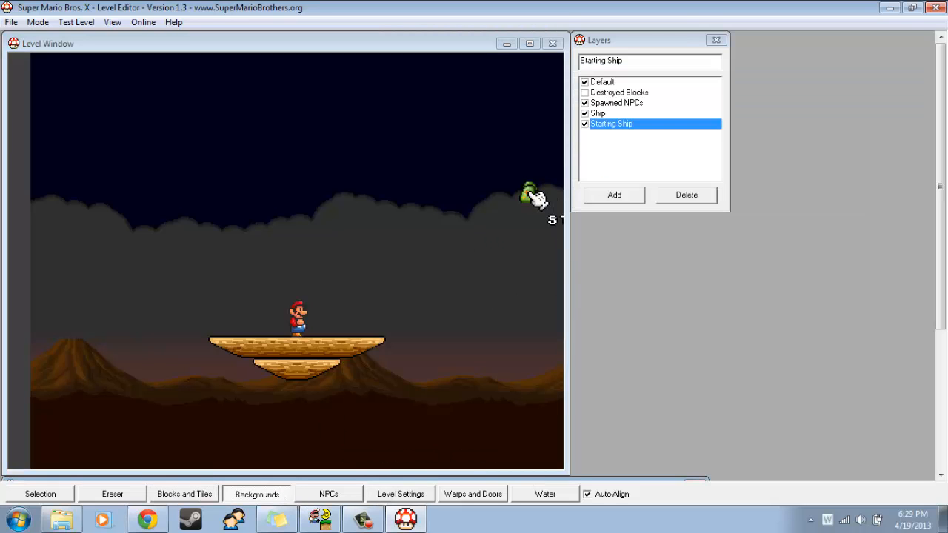
pyautogui.moveTo(256, 478); pyautogui.dragTo(508, 97)
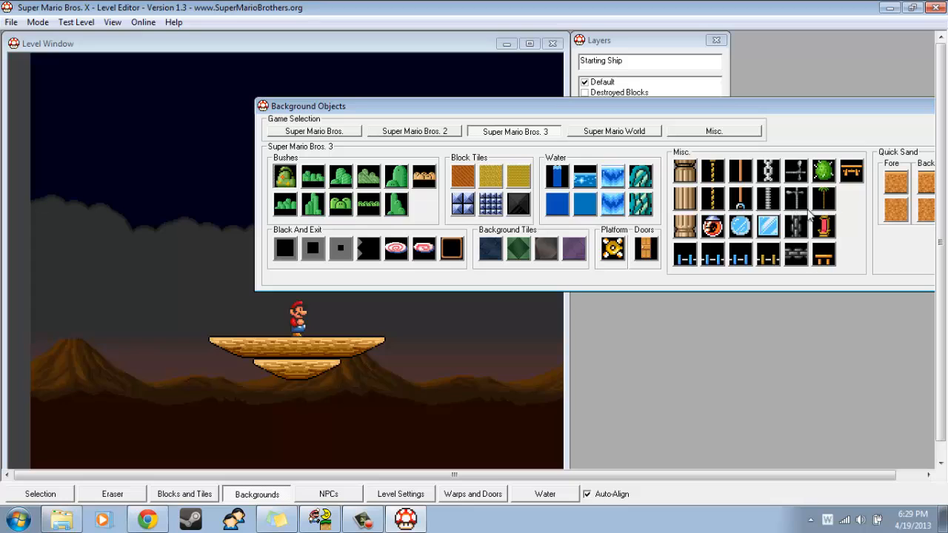
pyautogui.click(797, 206)
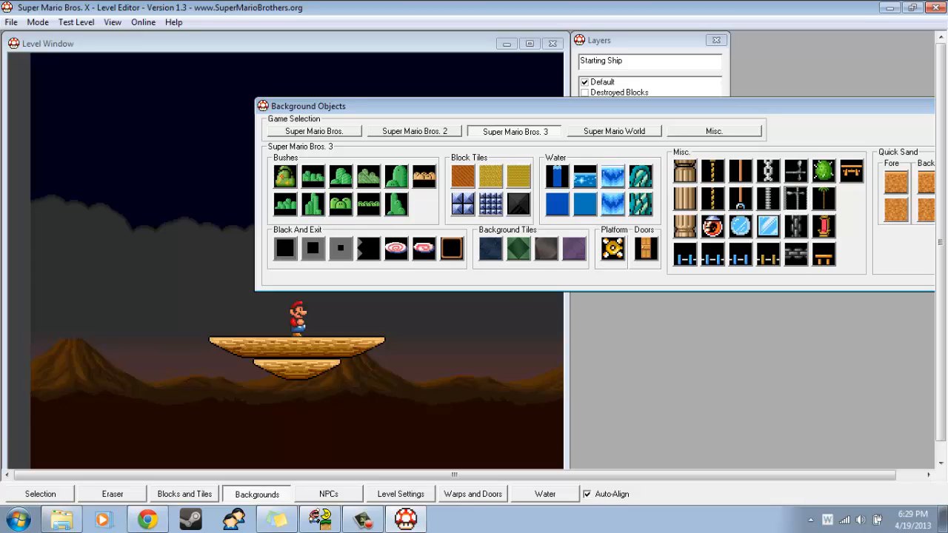
pyautogui.click(283, 315)
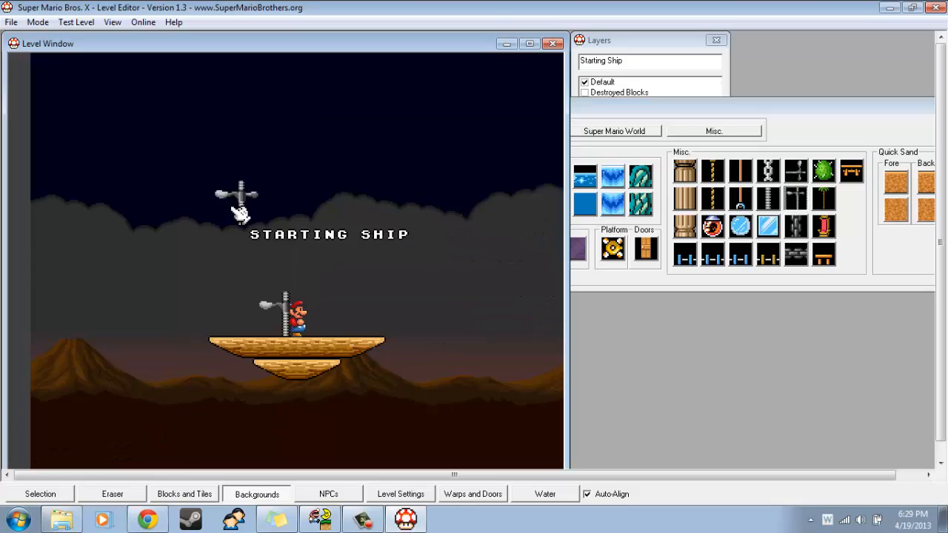
# Add an event named Start Ship Move that moves the Starting Ship layer at horizontal speed 1.
pyautogui.click(112, 22)
pyautogui.click(130, 52)
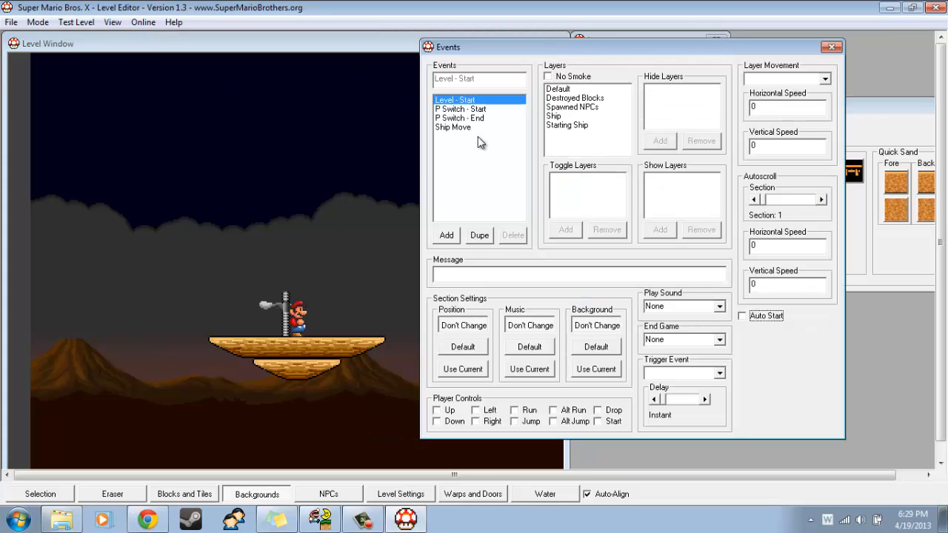
pyautogui.click(447, 235)
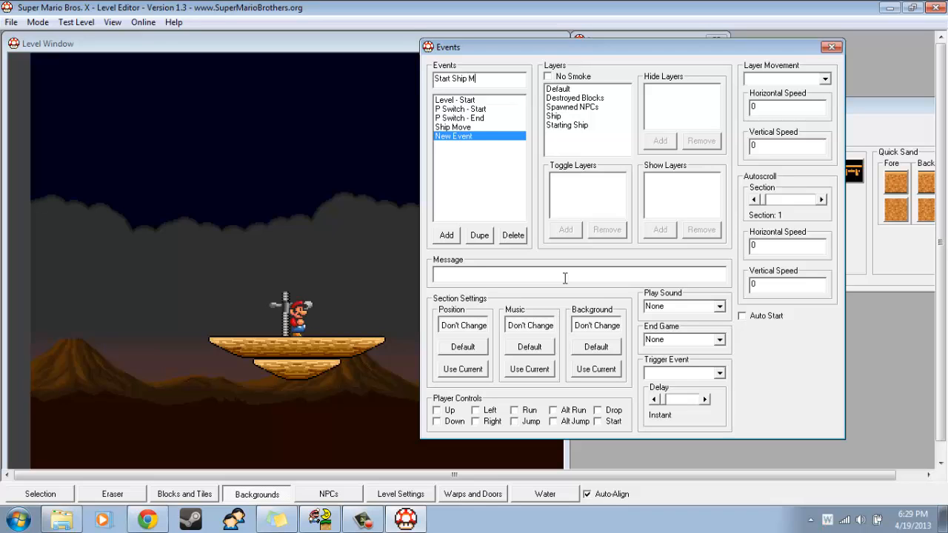
pyautogui.click(826, 79)
pyautogui.click(769, 126)
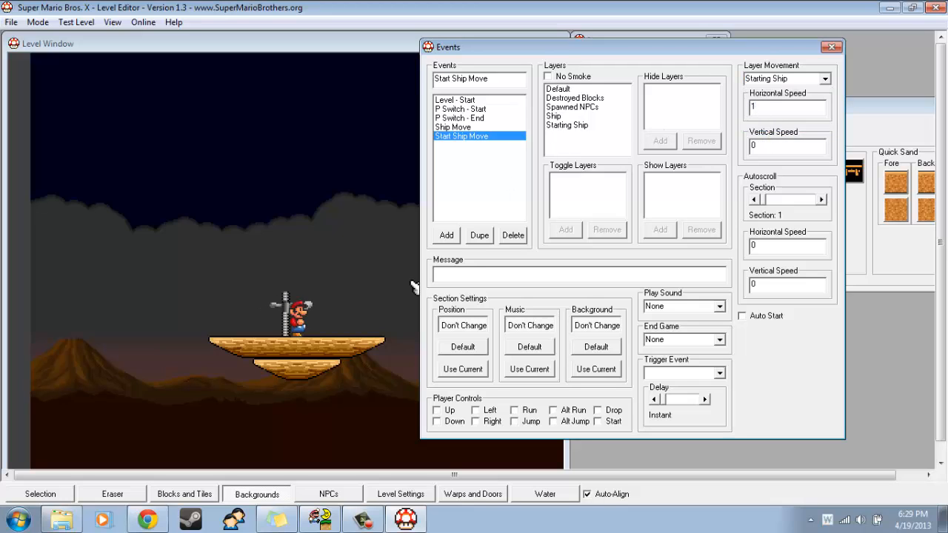
# Turn on Auto Start for the Start Ship Move event and save the level when starting a test run.
pyautogui.press('F5')
pyautogui.click(596, 304)
pyautogui.press('F5')
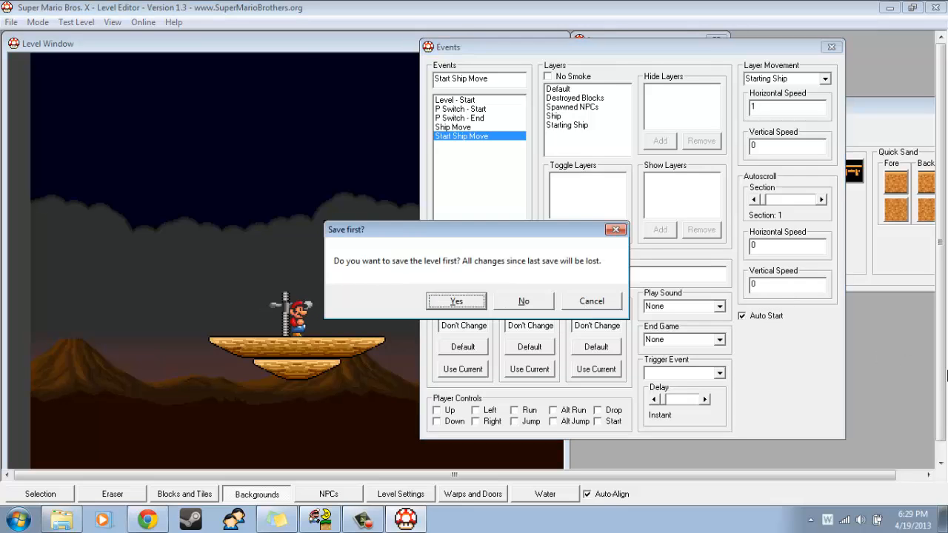
pyautogui.click(456, 301)
# Test-play the moving airship by jumping off the deck and walking along it, and end the test.
pyautogui.press('z')
pyautogui.press('Right')
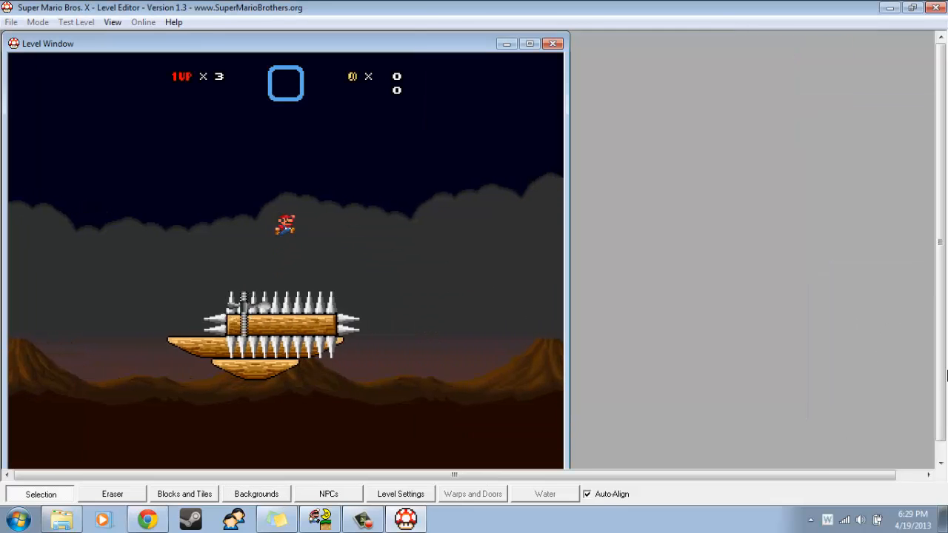
pyautogui.press('Left')
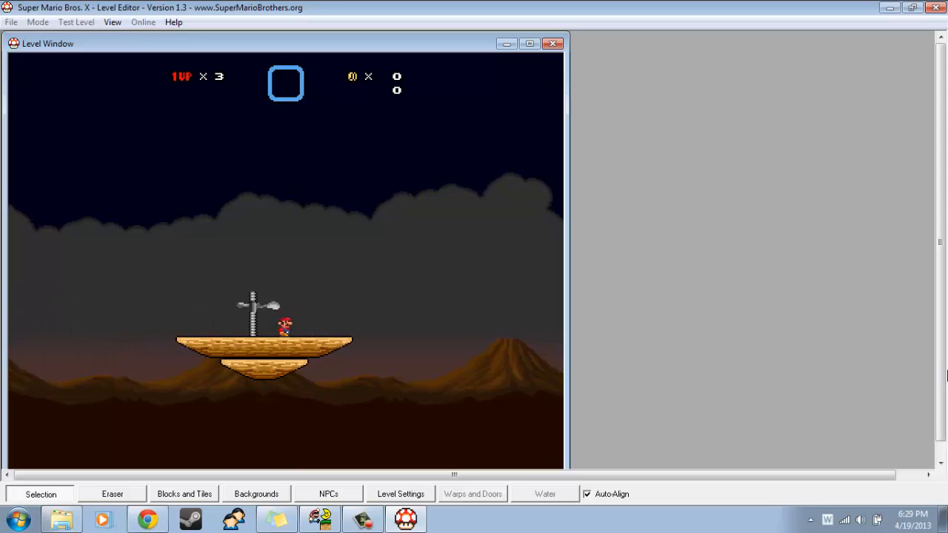
pyautogui.press('Right')
pyautogui.press('Escape')
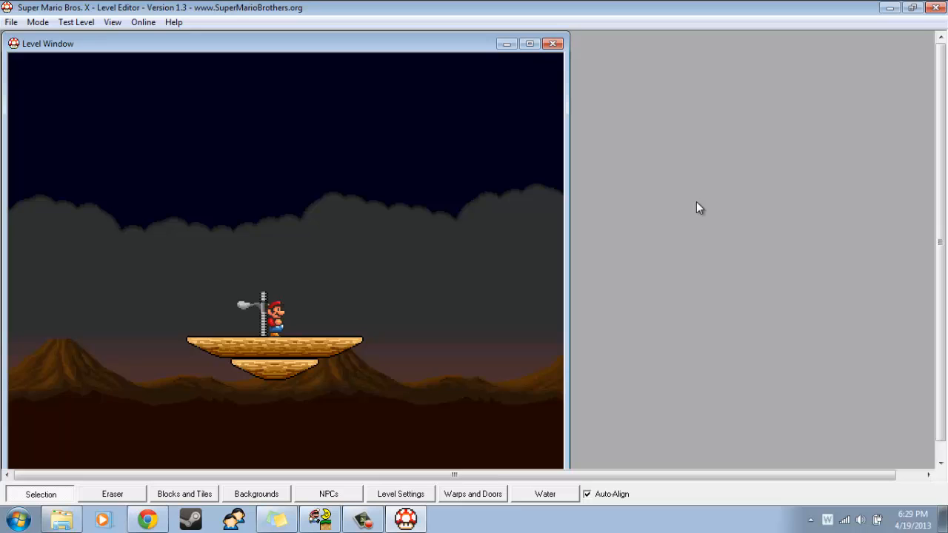
pyautogui.press('Right')
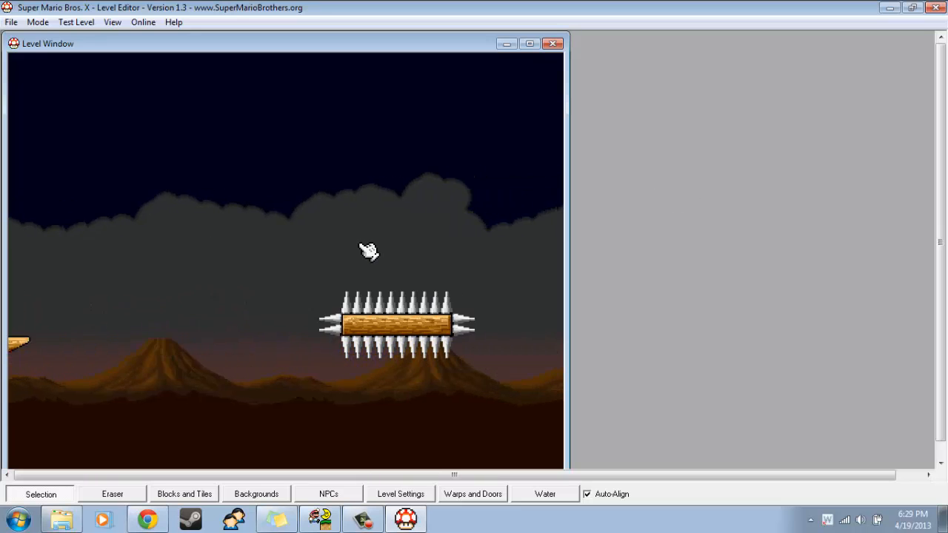
pyautogui.press('Right')
pyautogui.press('Left')
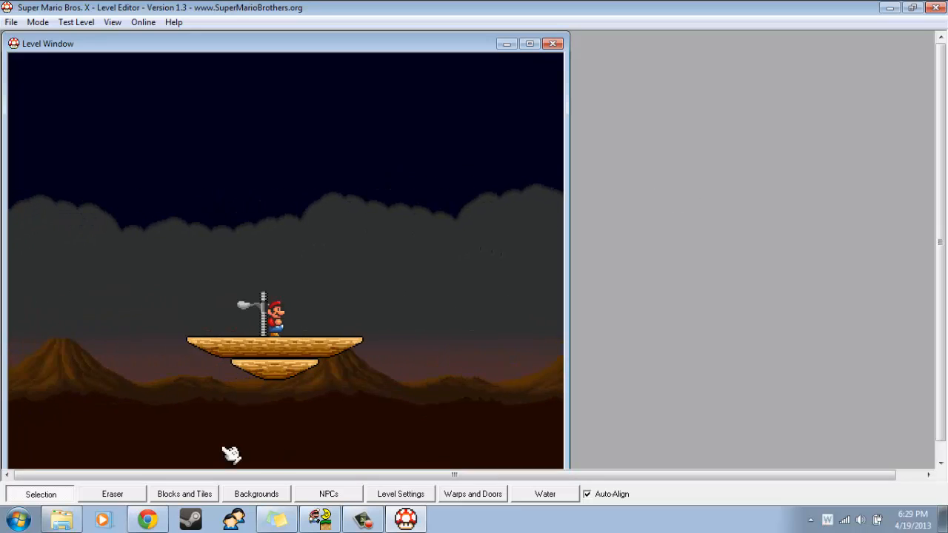
pyautogui.press('Left')
pyautogui.press('Right')
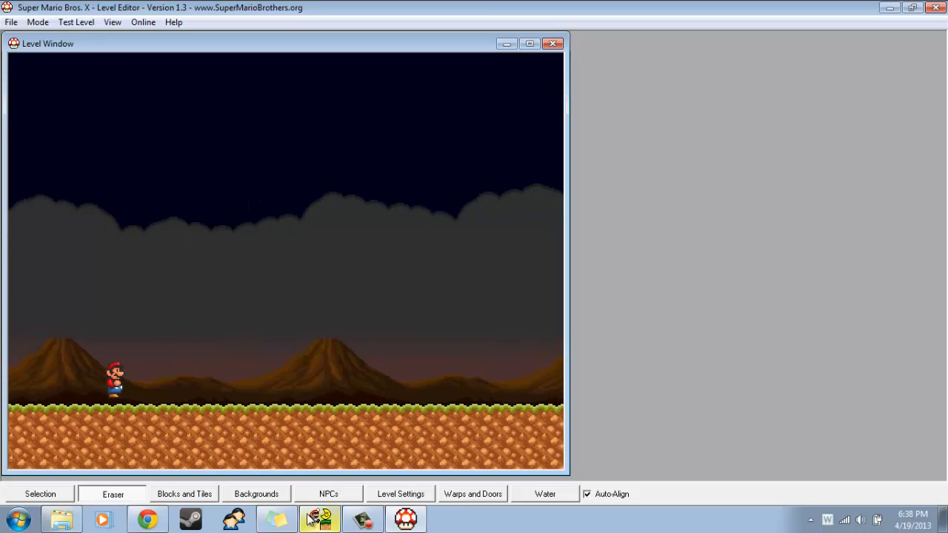
# Place two Super Mario Bros. 3 tank tread NPC blocks on the grass ground ahead of Mario, with a gap between them.
pyautogui.click(327, 495)
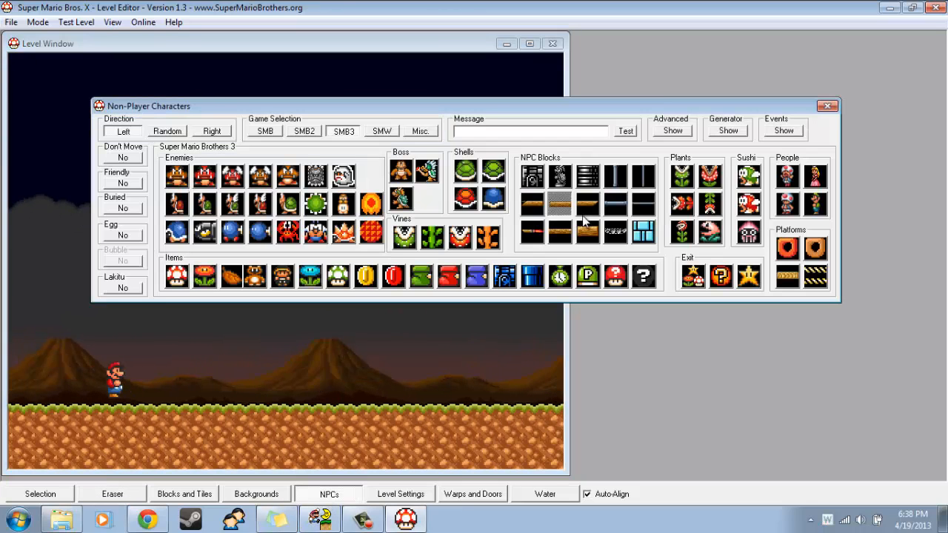
pyautogui.click(615, 231)
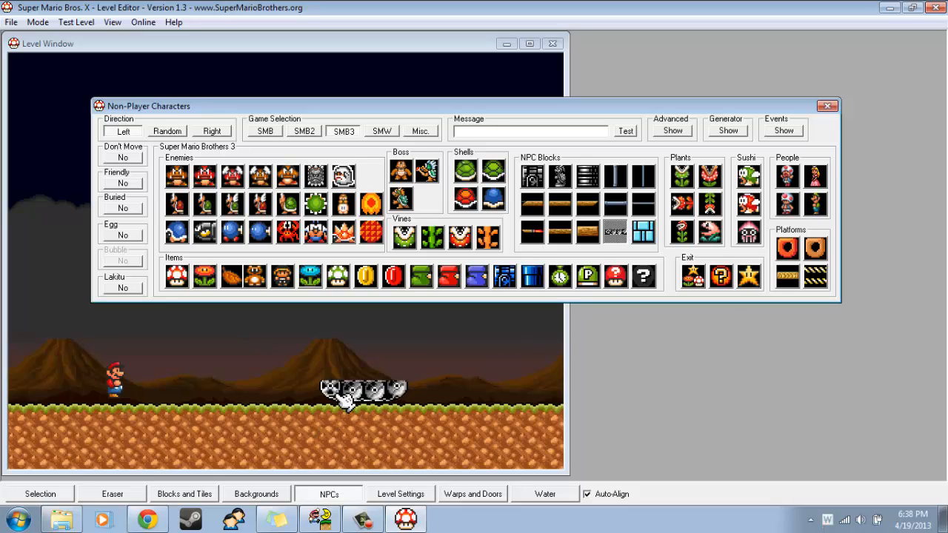
pyautogui.press('Left')
pyautogui.press('Right')
pyautogui.press('Left')
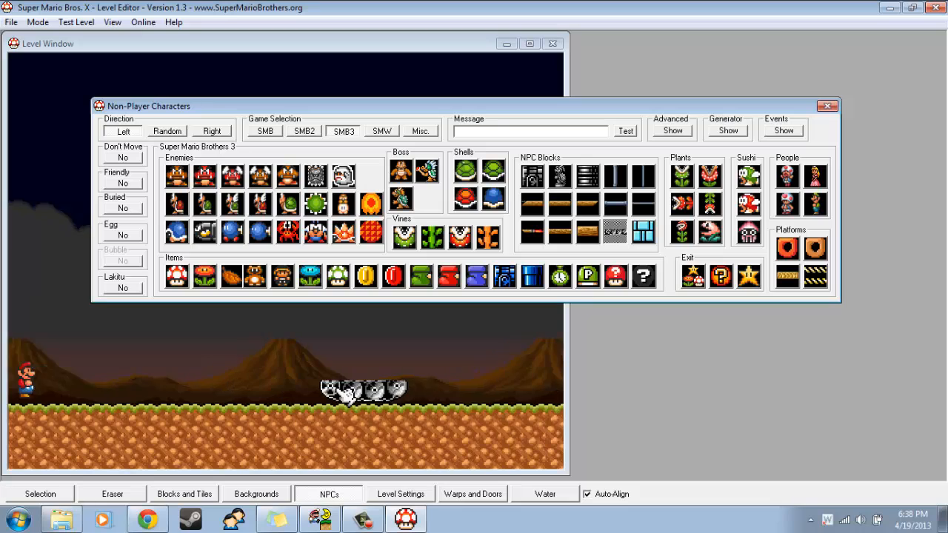
pyautogui.press('Left')
pyautogui.click(379, 396)
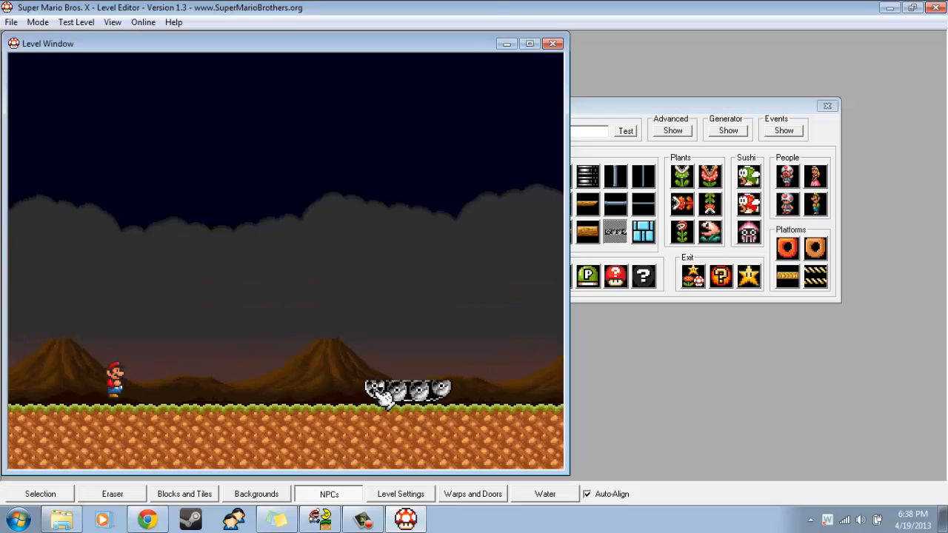
pyautogui.press('Right')
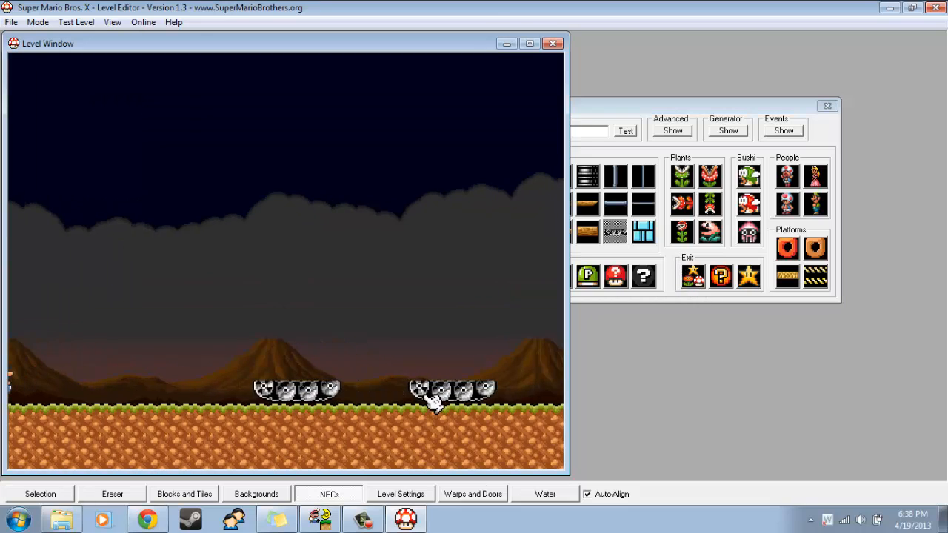
# Lay a long wooden NPC block and a shorter one end to end on top of the two treads.
pyautogui.click(677, 258)
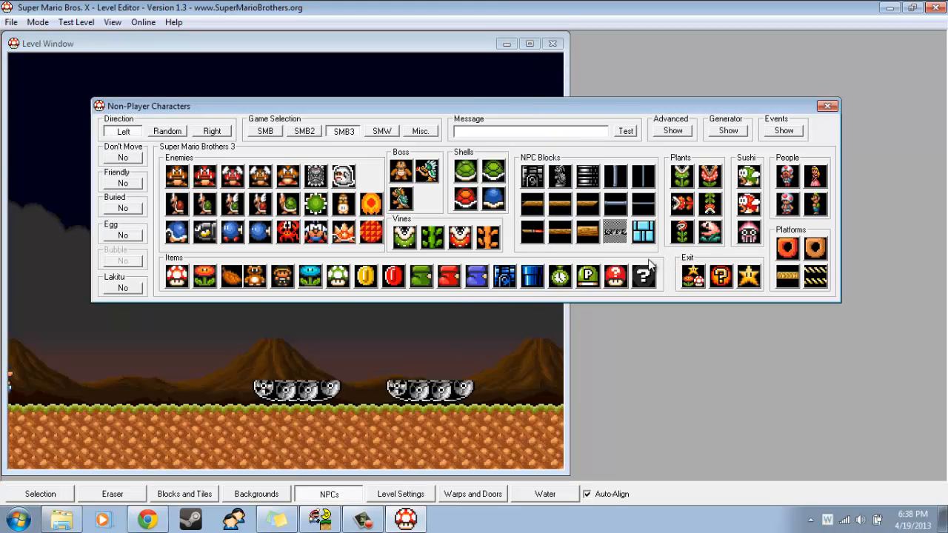
pyautogui.click(561, 232)
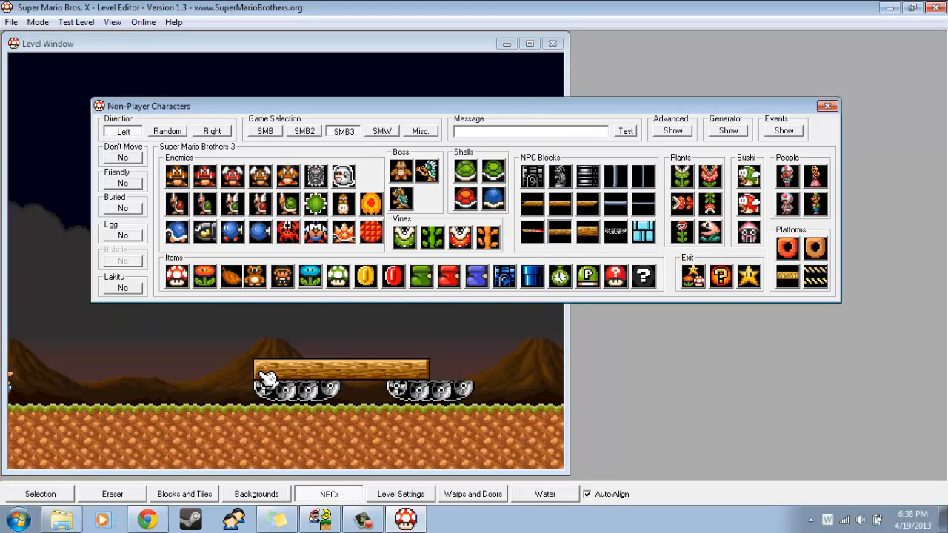
pyautogui.click(252, 372)
pyautogui.click(662, 249)
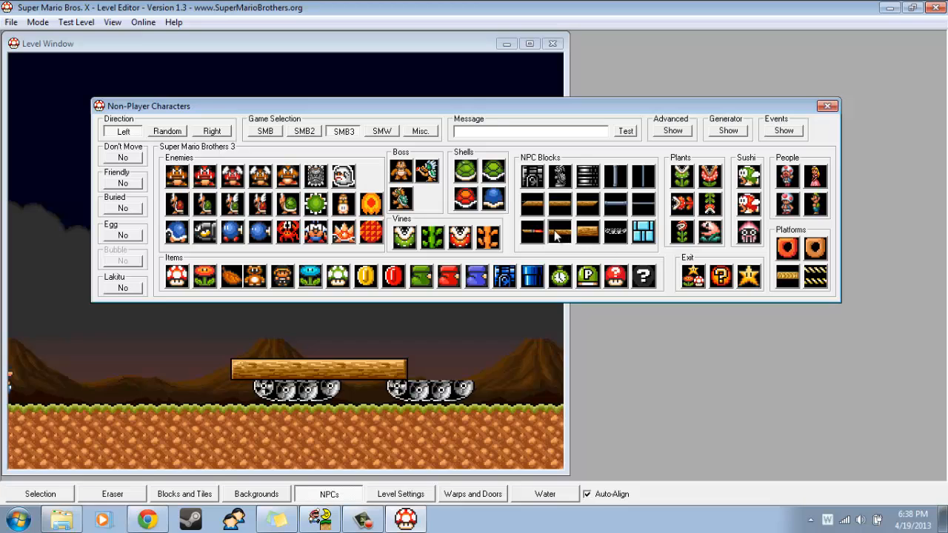
pyautogui.click(570, 204)
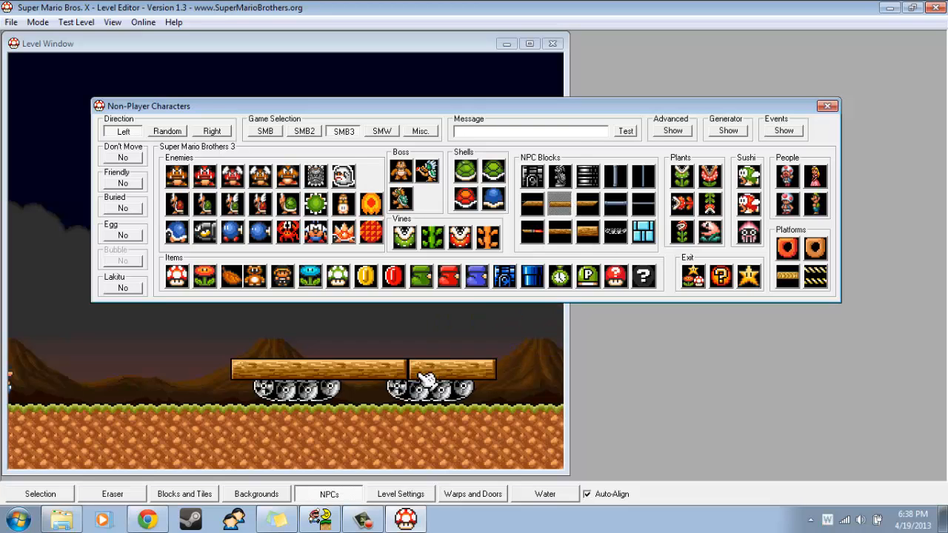
pyautogui.click(422, 380)
# Build the tank's upper row from slanted wooden NPC blocks at both ends and a short wooden block filling the middle.
pyautogui.click(676, 279)
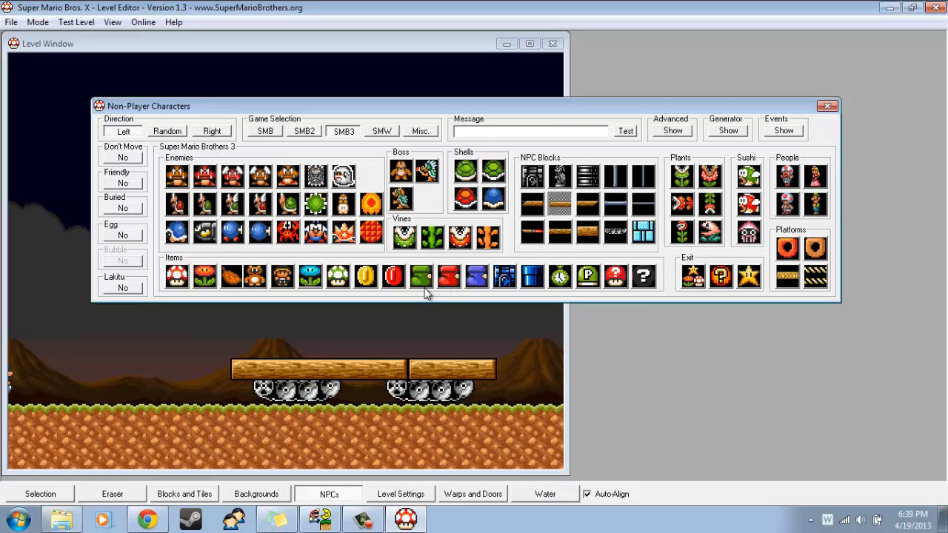
pyautogui.click(532, 212)
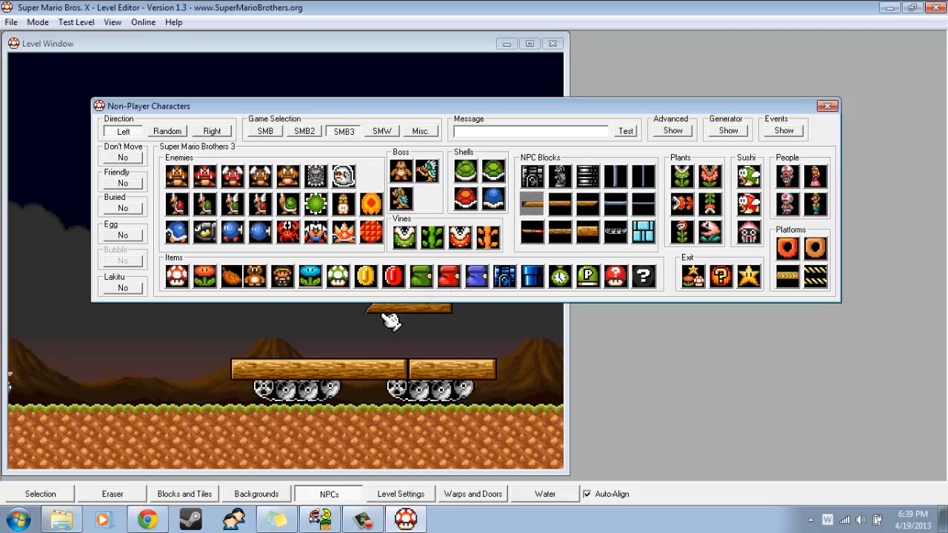
pyautogui.click(267, 357)
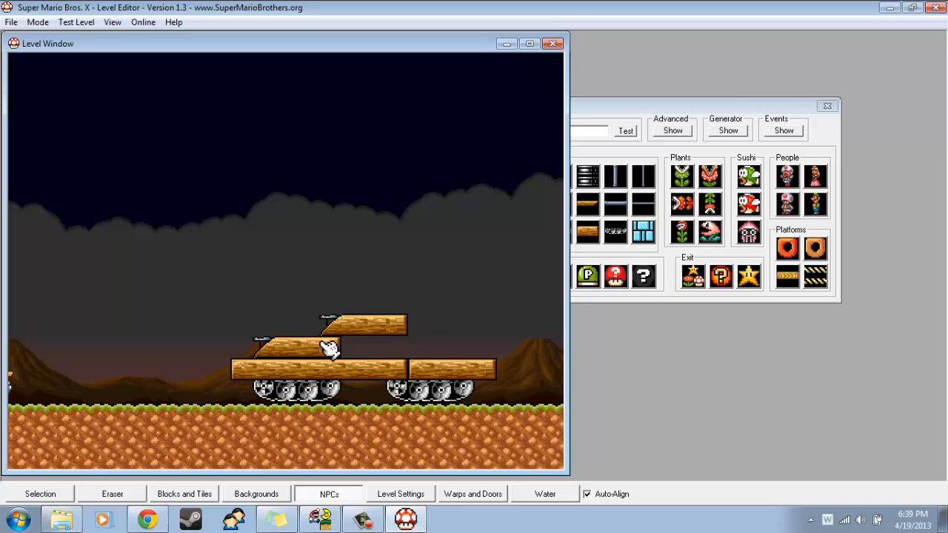
pyautogui.click(671, 253)
pyautogui.click(589, 209)
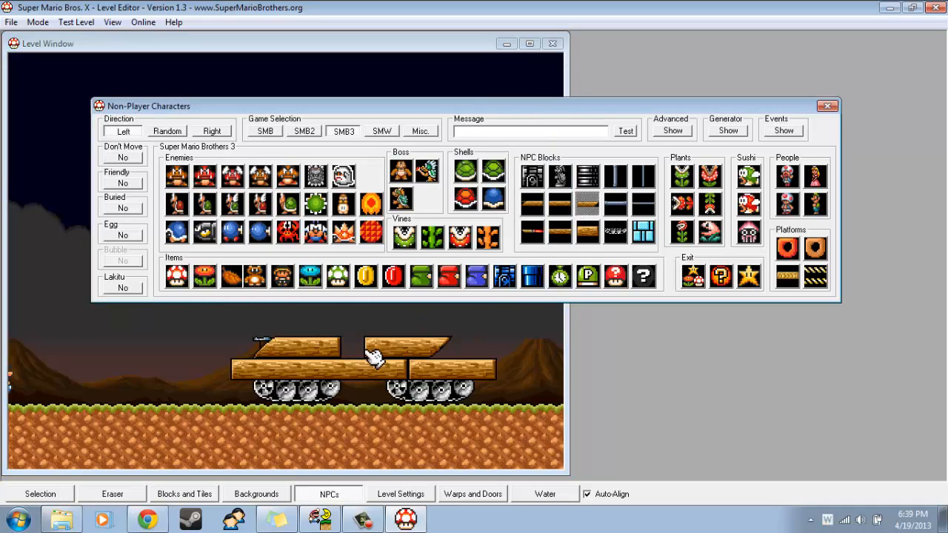
pyautogui.click(408, 354)
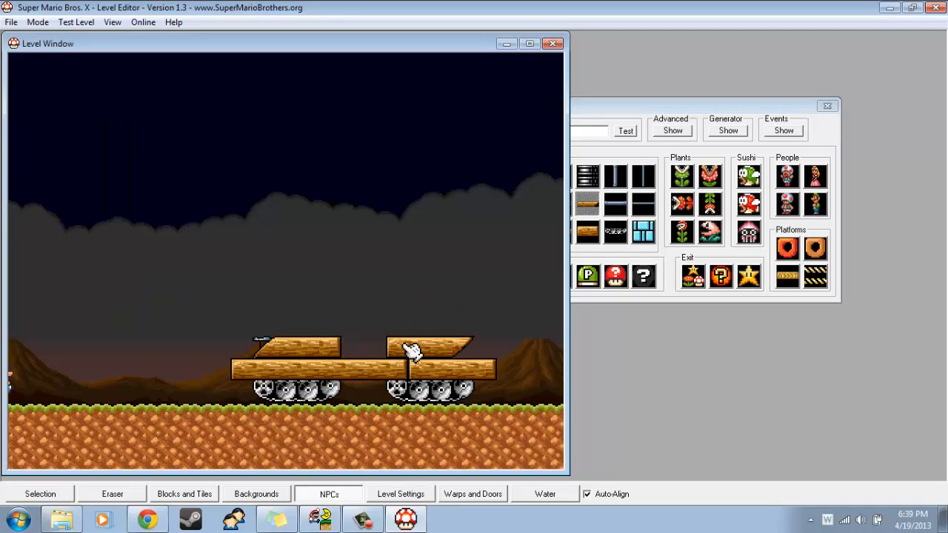
pyautogui.click(593, 236)
pyautogui.click(363, 360)
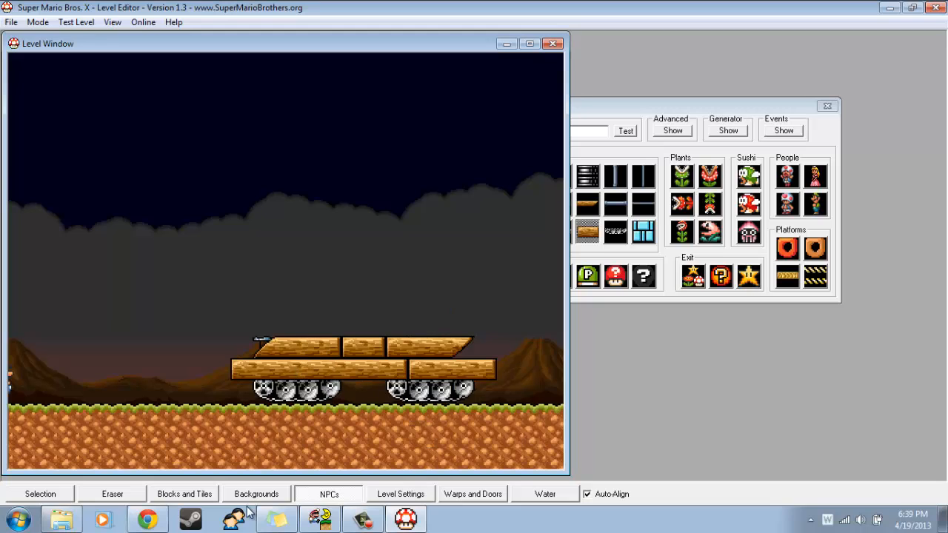
# Look up the tank tread tile in the Super Mario Bros. 3 Airship tile set and compare it with the built tank.
pyautogui.click(207, 493)
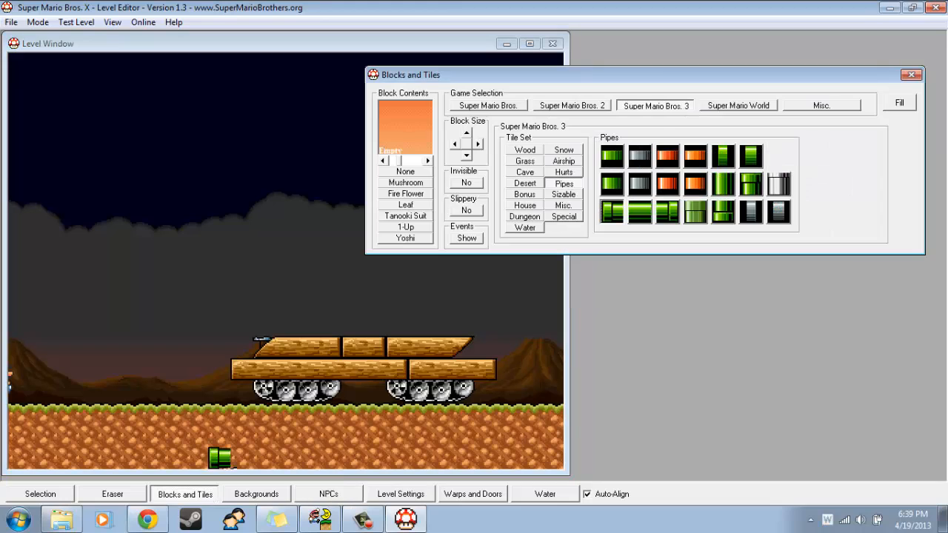
pyautogui.click(563, 162)
pyautogui.click(695, 185)
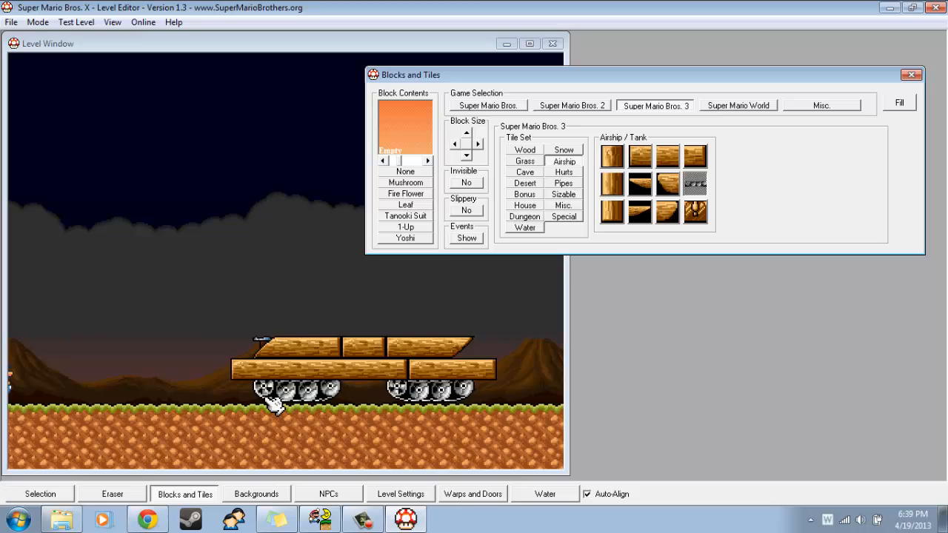
pyautogui.moveTo(271, 397); pyautogui.dragTo(136, 300)
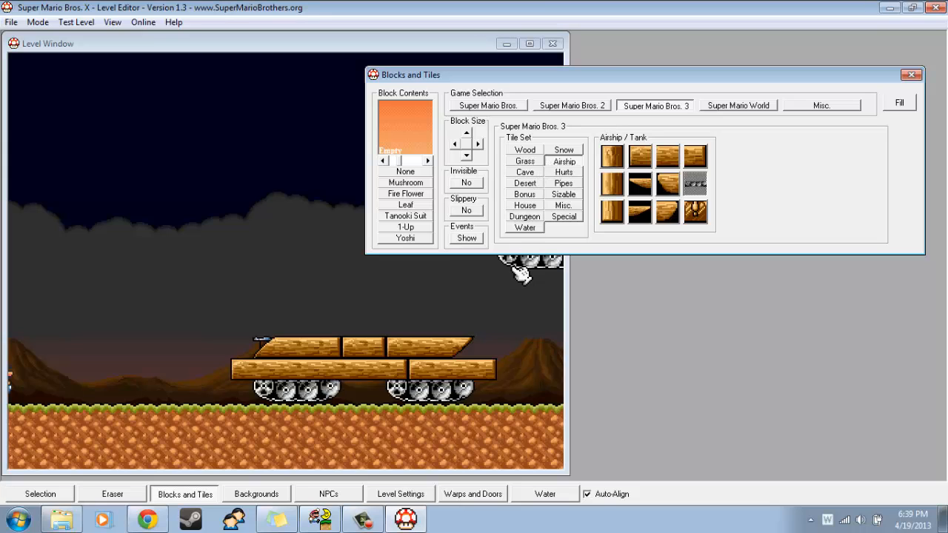
# Look through the Super Mario Bros. 3 Water tiles, the Super Mario Bros. tile sets and the Super Mario Bros. 2 Overworld tiles.
pyautogui.click(525, 229)
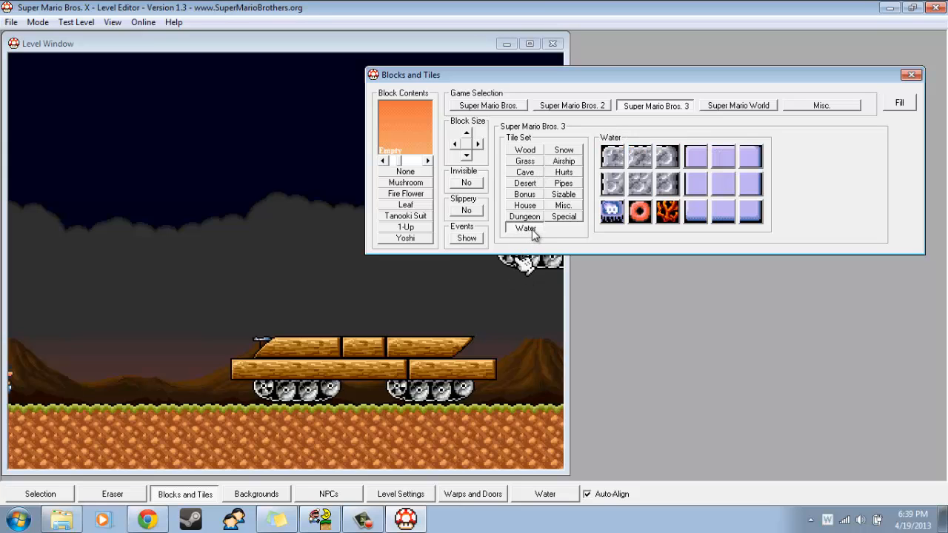
pyautogui.click(488, 105)
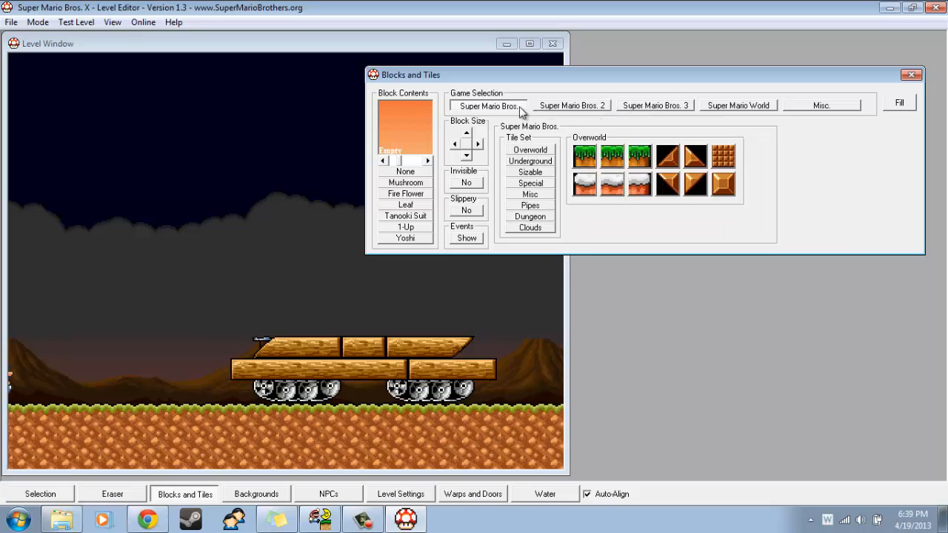
pyautogui.click(519, 152)
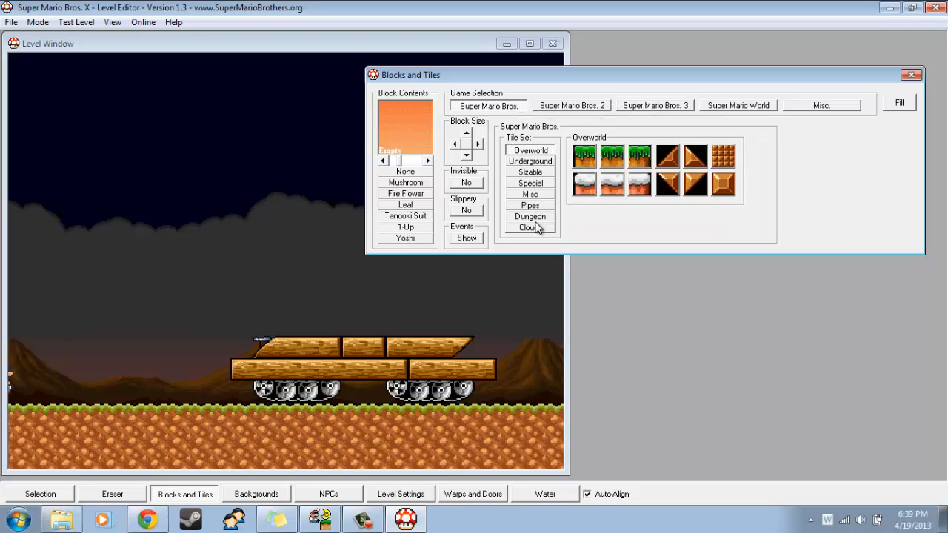
pyautogui.click(542, 162)
pyautogui.click(534, 172)
pyautogui.click(533, 183)
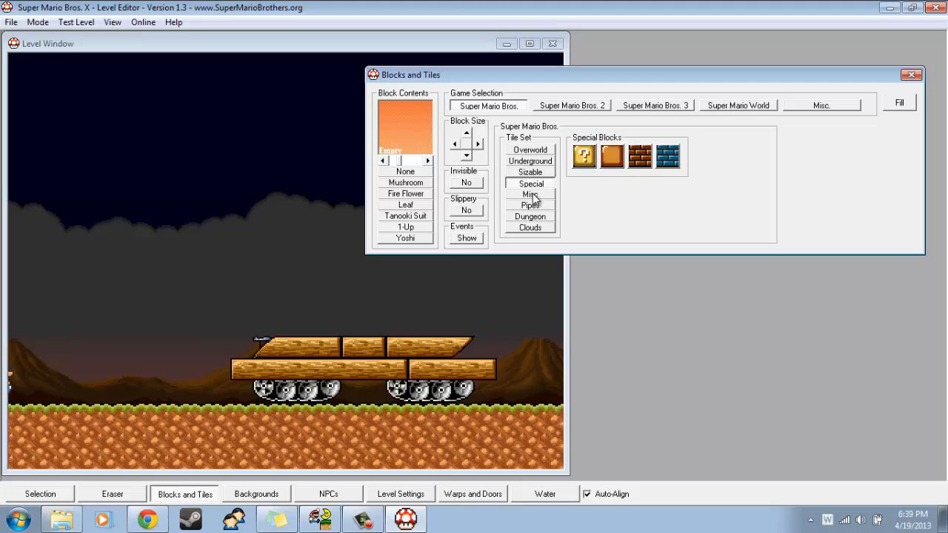
pyautogui.click(533, 195)
pyautogui.click(533, 206)
pyautogui.click(533, 216)
pyautogui.click(534, 228)
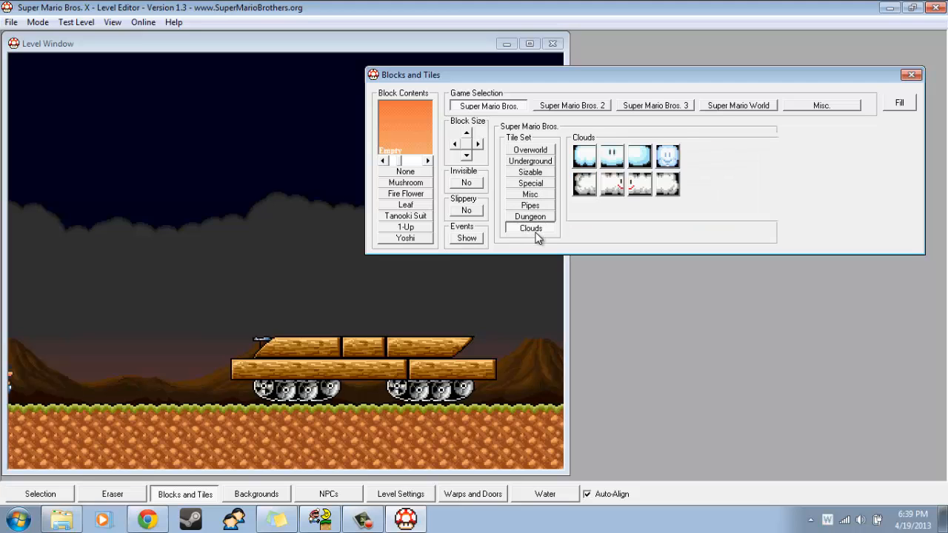
pyautogui.click(571, 108)
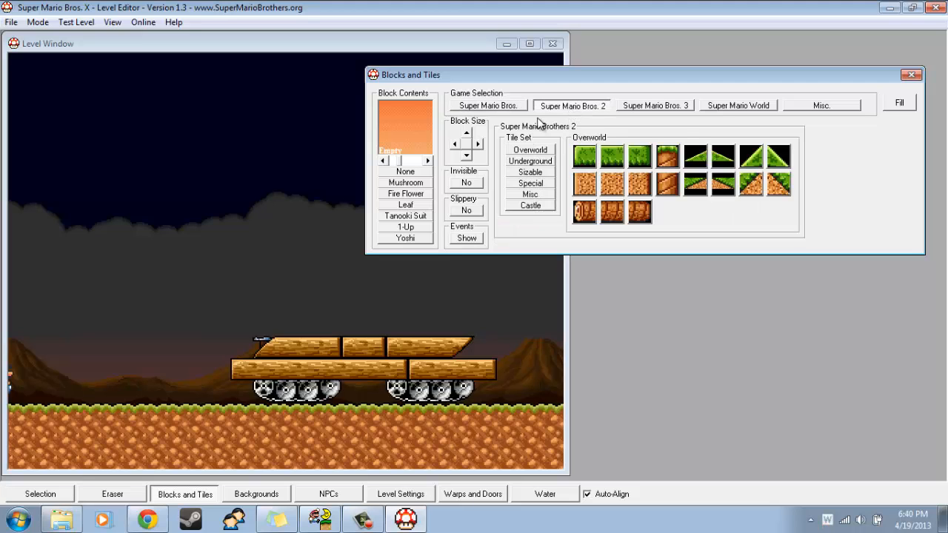
# Preview the water background objects from Super Mario Bros. 3 and Super Mario Bros. over the tank without placing any.
pyautogui.click(257, 494)
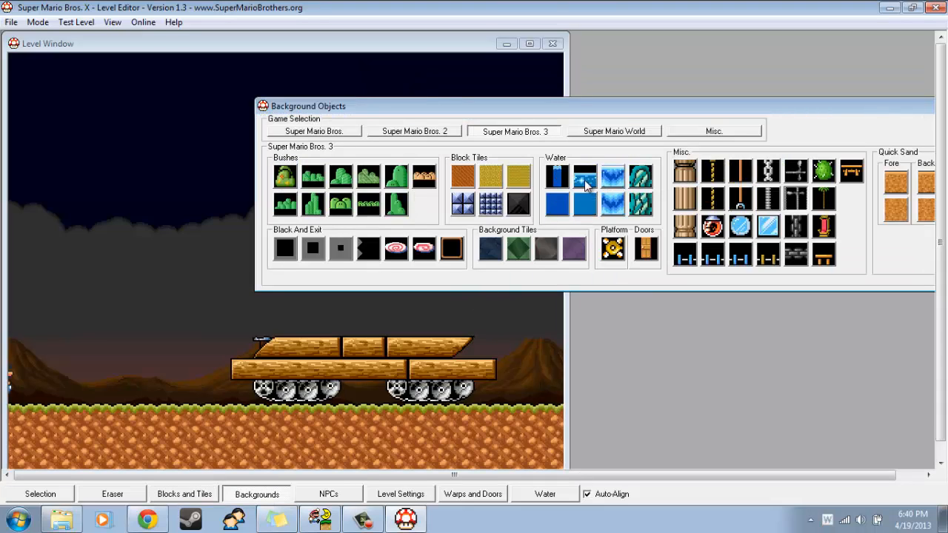
pyautogui.click(561, 173)
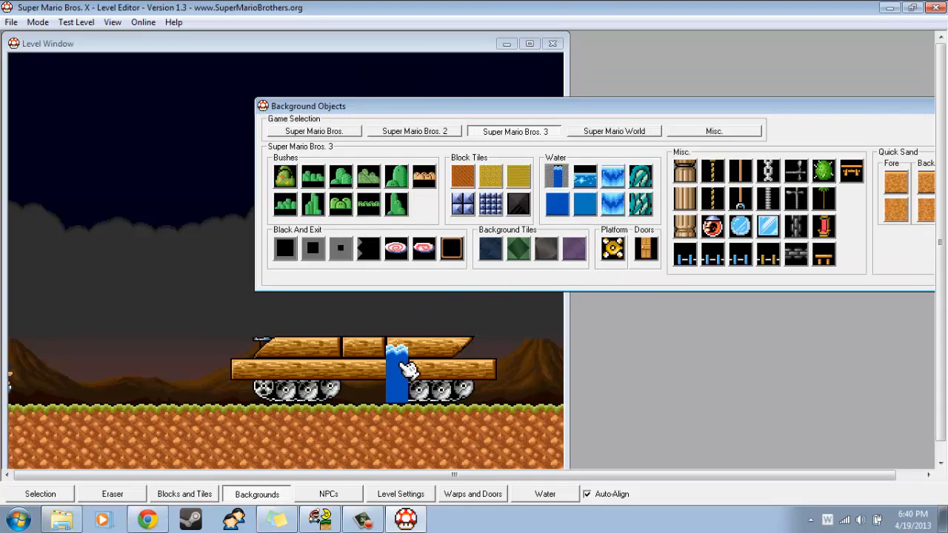
pyautogui.click(327, 132)
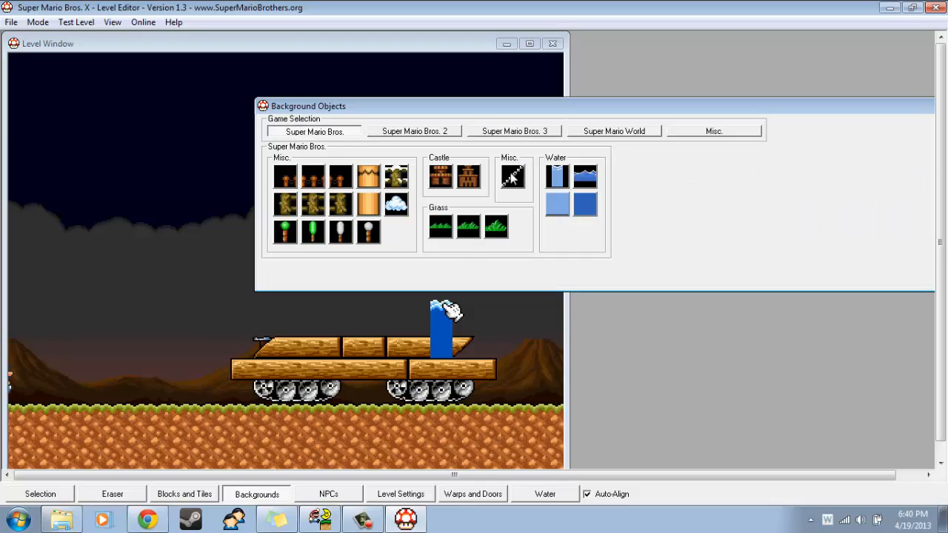
pyautogui.click(584, 176)
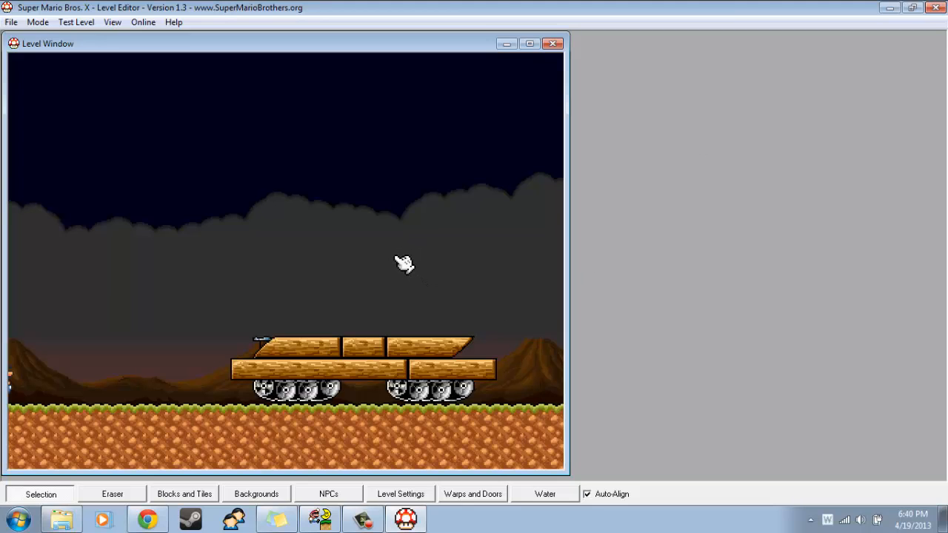
pyautogui.press('Right')
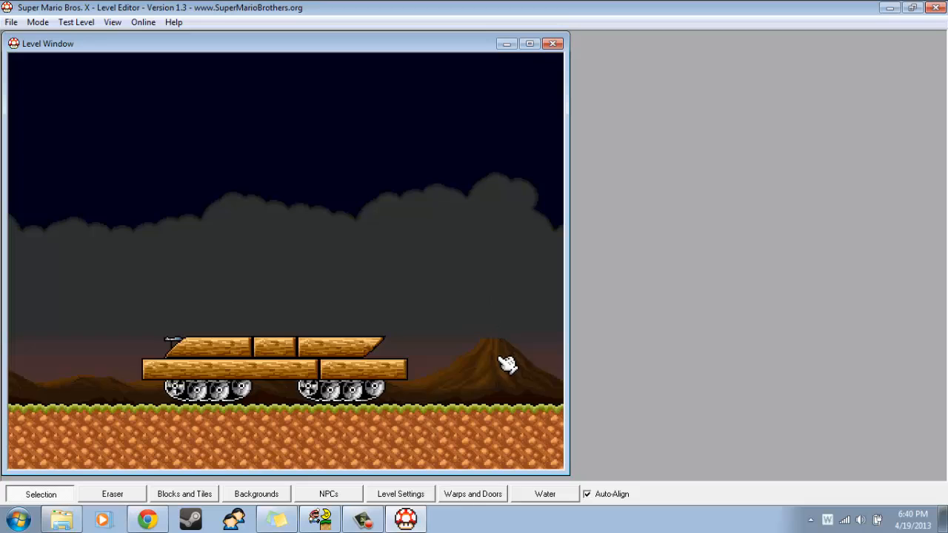
pyautogui.press('Left')
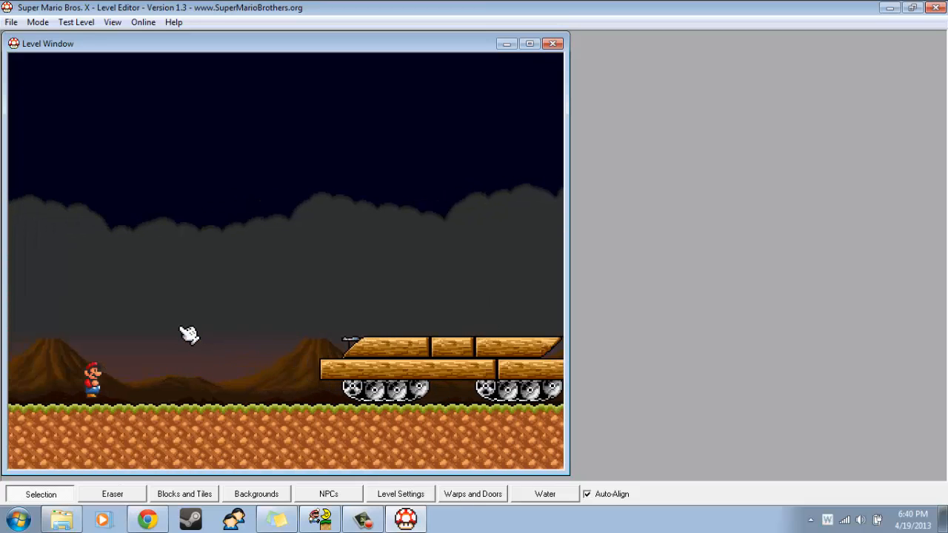
pyautogui.press('Left')
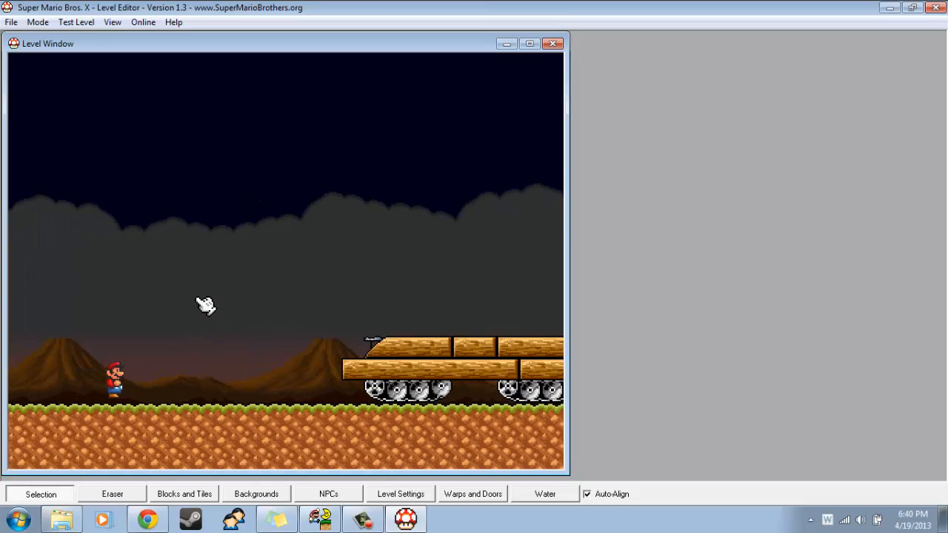
pyautogui.press('Right')
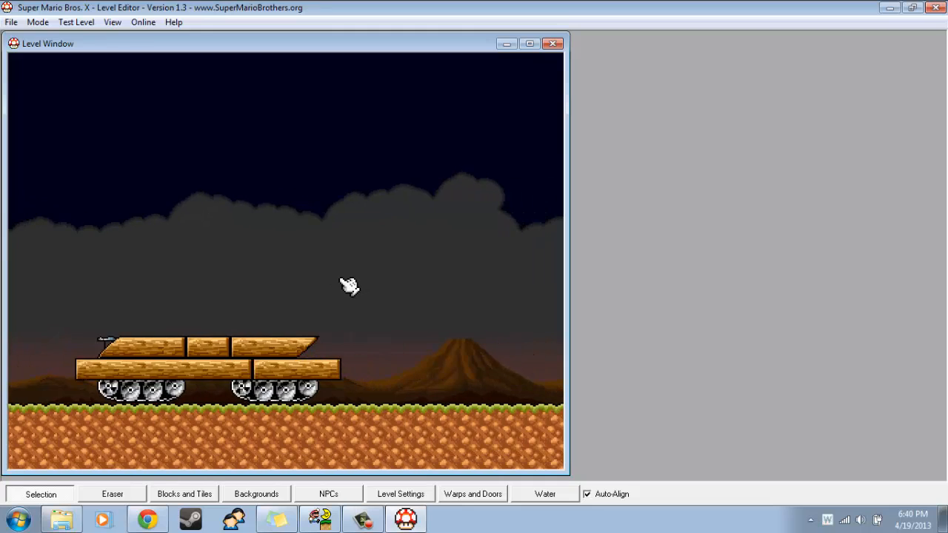
pyautogui.press('Left')
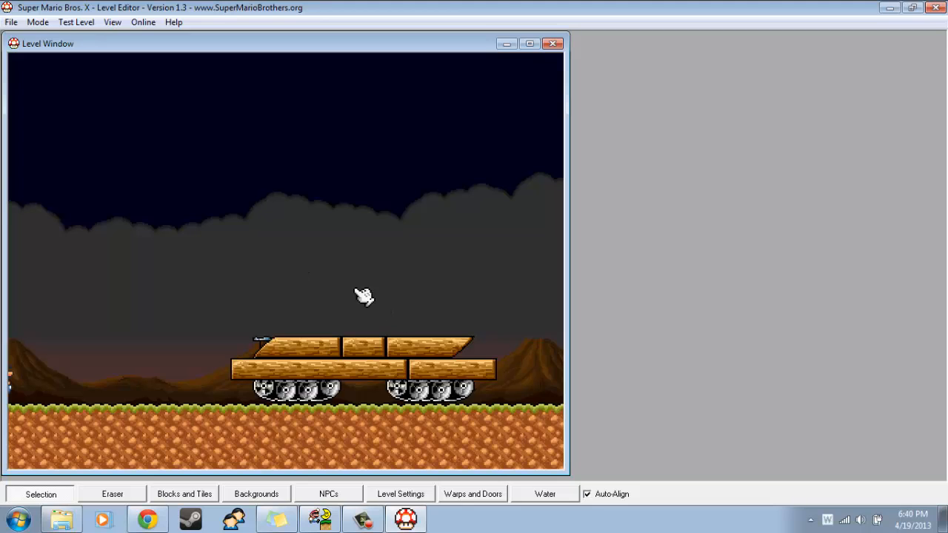
pyautogui.press('Left')
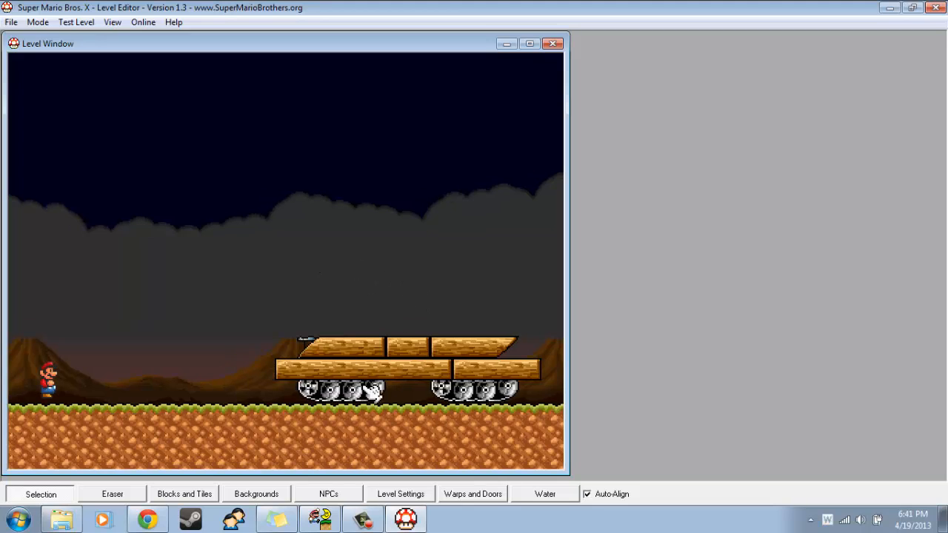
# Place a Super Mario Bros. 3 Bullet Bill launcher NPC block on the short wooden block in the tank's upper row.
pyautogui.click(318, 494)
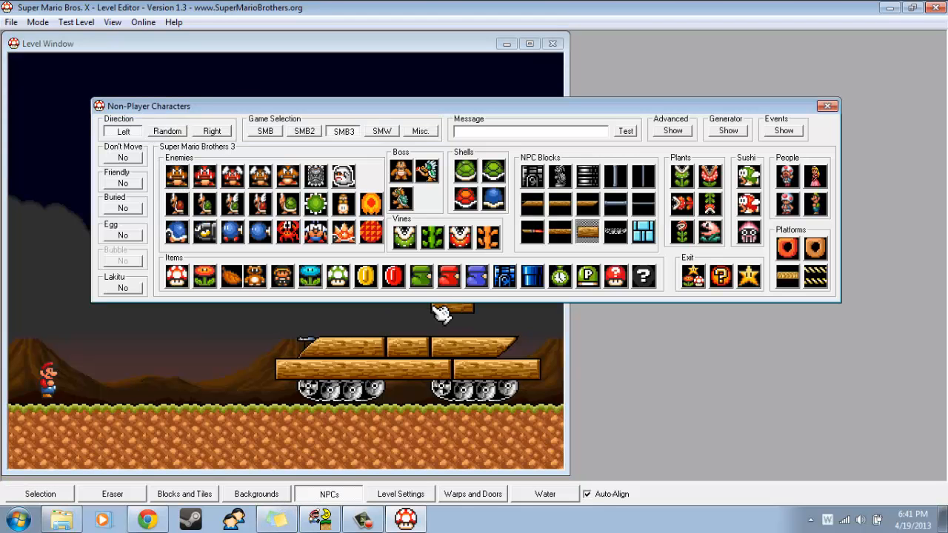
pyautogui.click(532, 178)
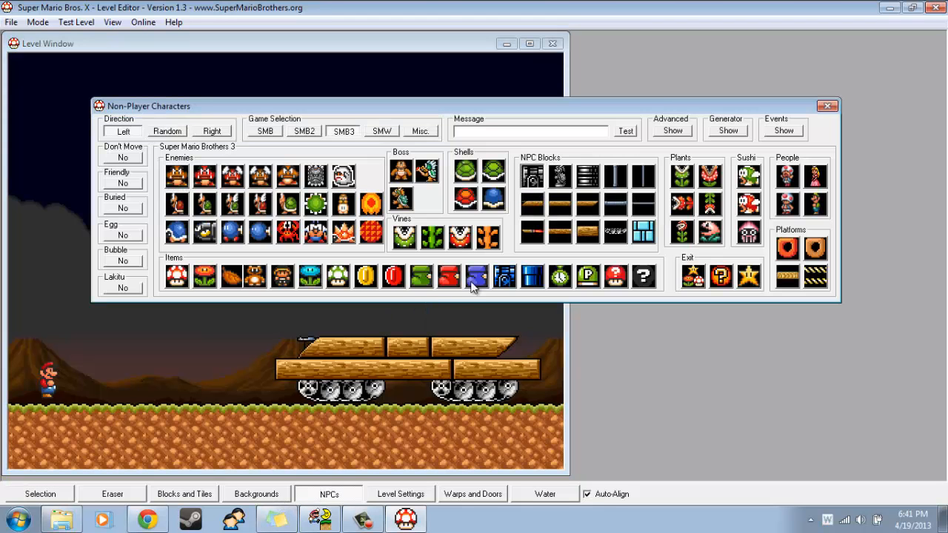
pyautogui.click(420, 334)
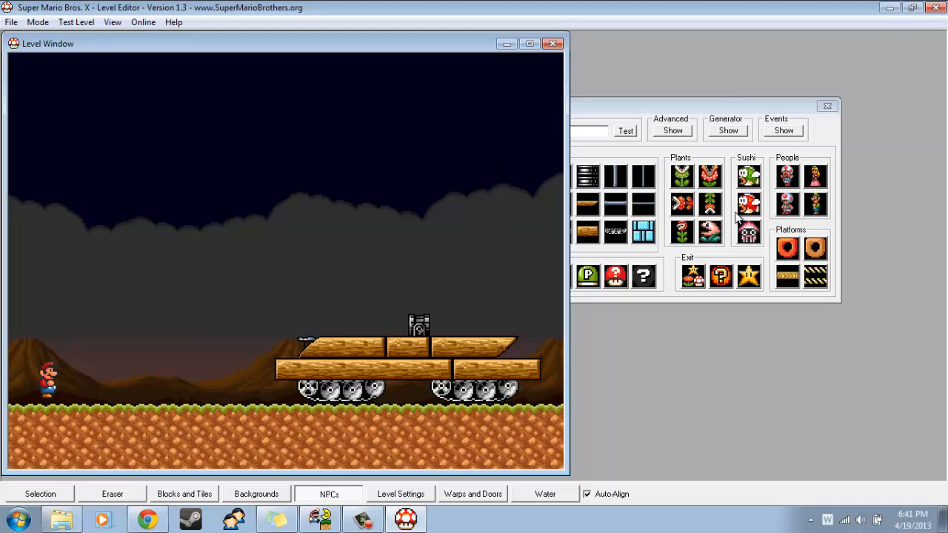
pyautogui.click(692, 157)
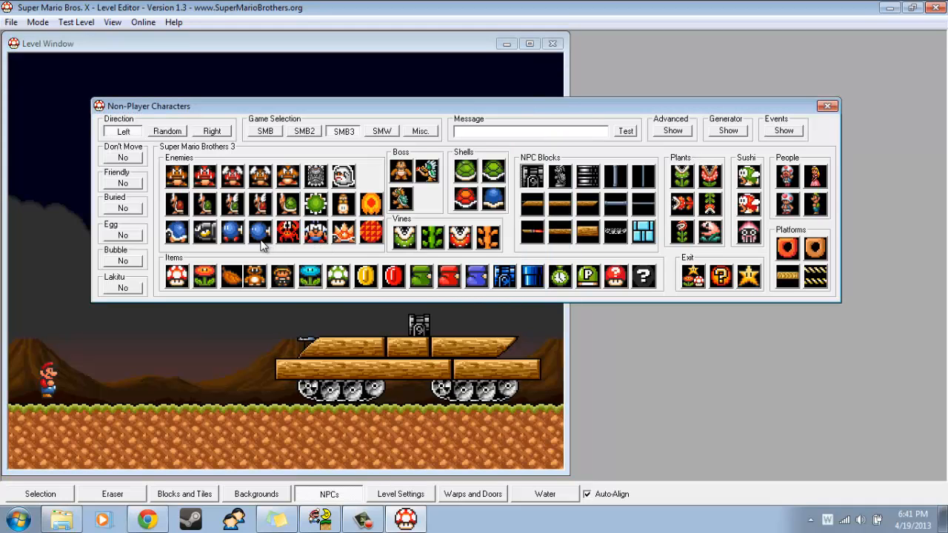
pyautogui.click(260, 233)
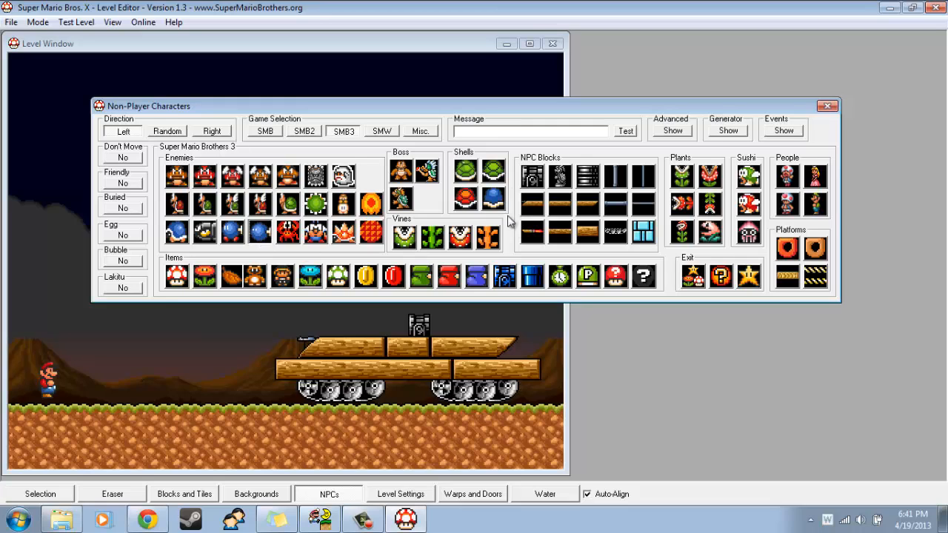
pyautogui.click(593, 180)
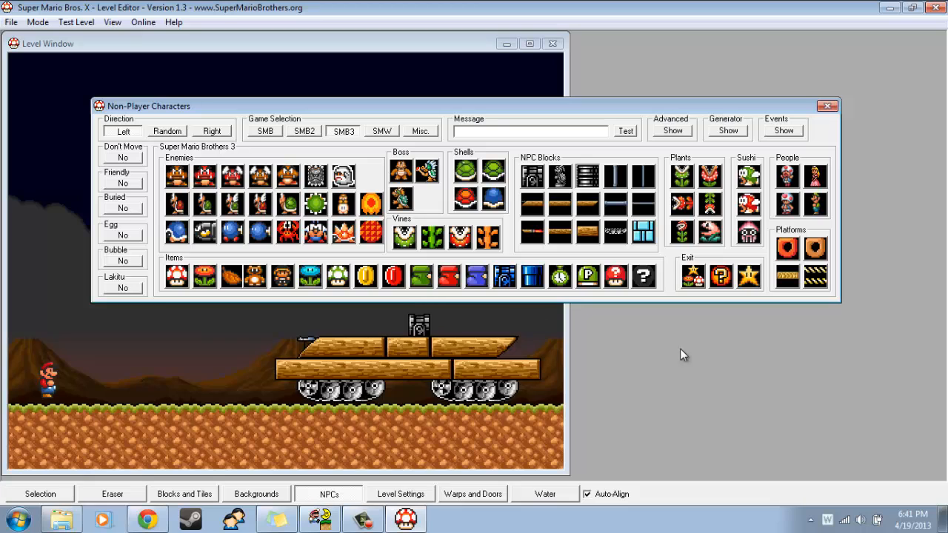
# Playtest the level by jumping Mario over the tank to the ground behind it, and return to the editor.
pyautogui.hotkey('ctrl', 'n')
pyautogui.press('Return')
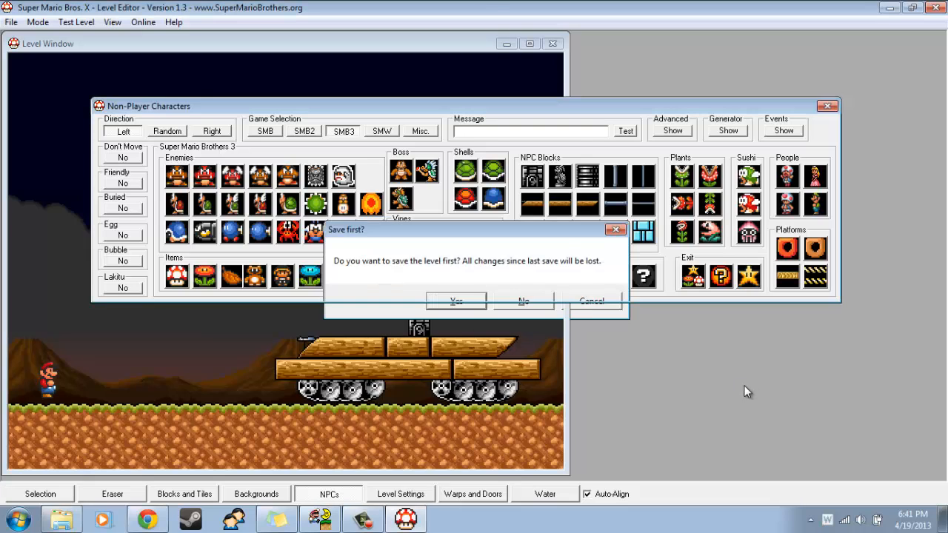
pyautogui.press('Right')
pyautogui.press('z')
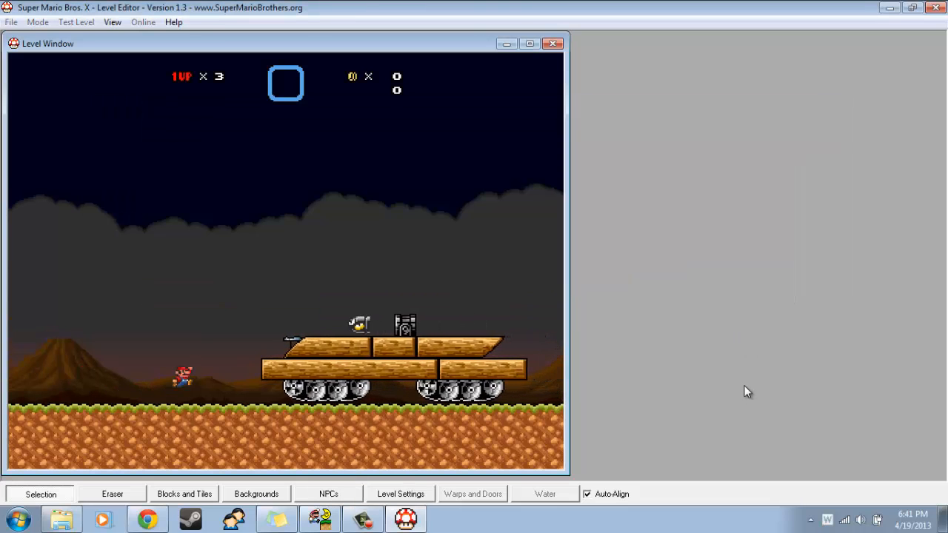
pyautogui.press('z')
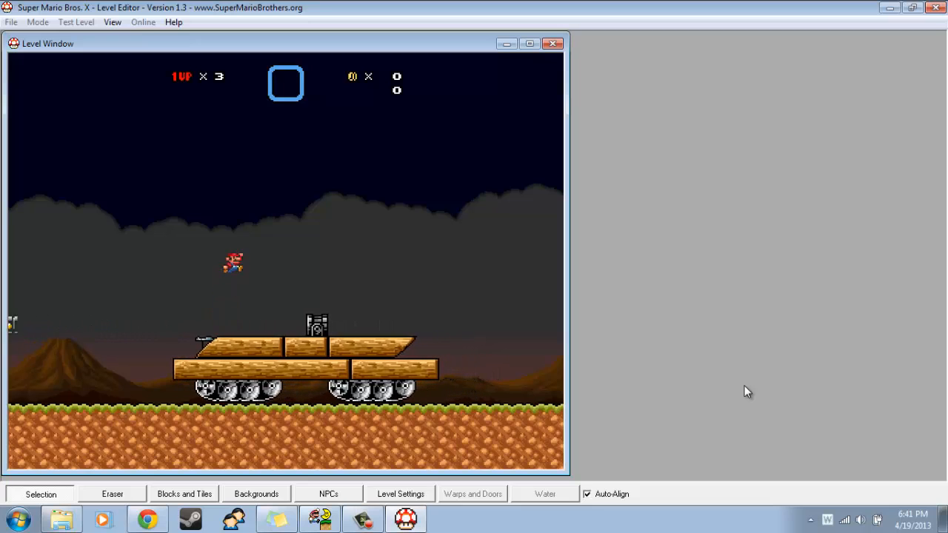
pyautogui.press('Right')
pyautogui.press('Right')
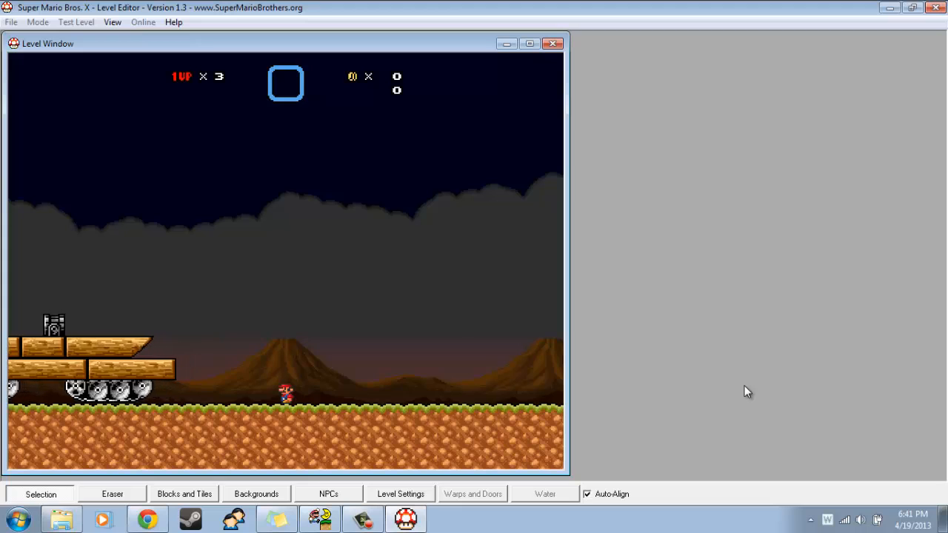
pyautogui.press('Escape')
pyautogui.press('Right')
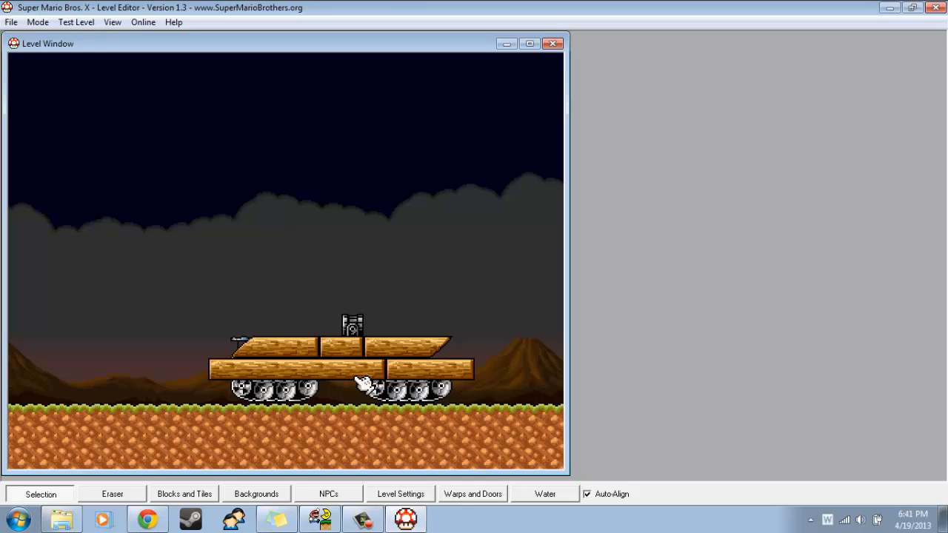
# Place a tank tread NPC block on the grass behind the finished tank to start a second tank.
pyautogui.click(331, 494)
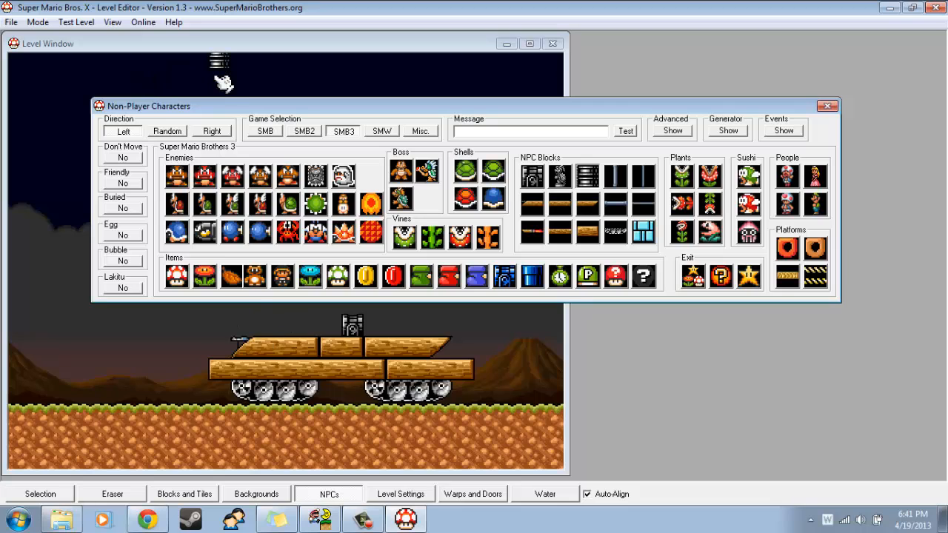
pyautogui.click(220, 46)
pyautogui.press('Right')
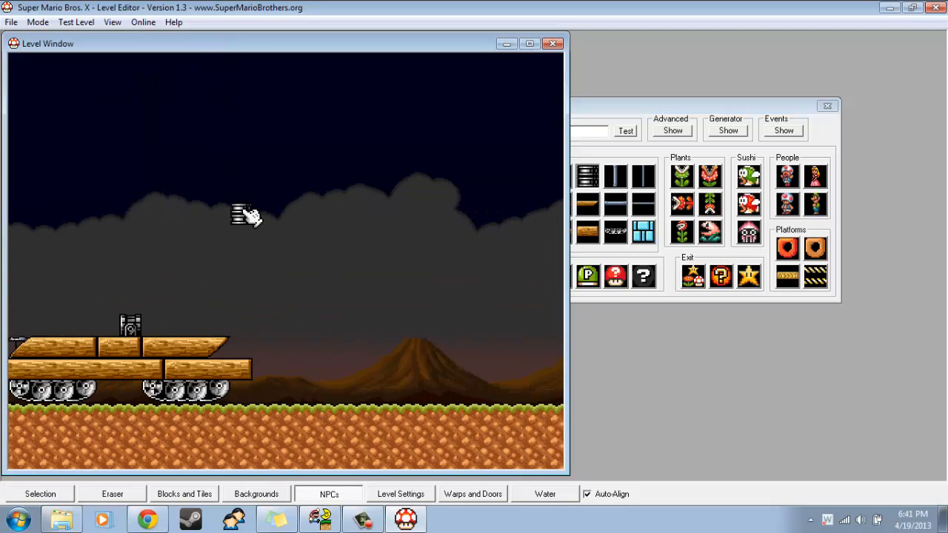
pyautogui.click(594, 237)
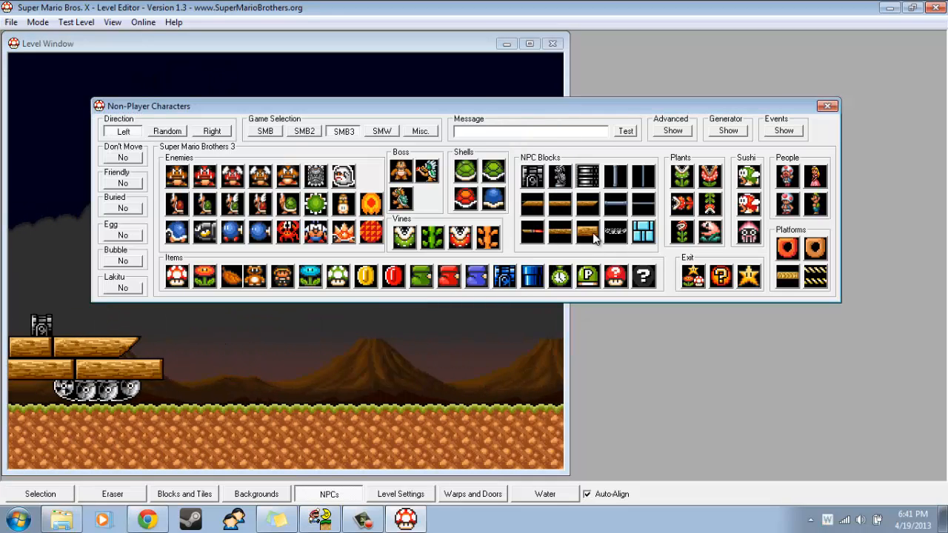
pyautogui.click(615, 232)
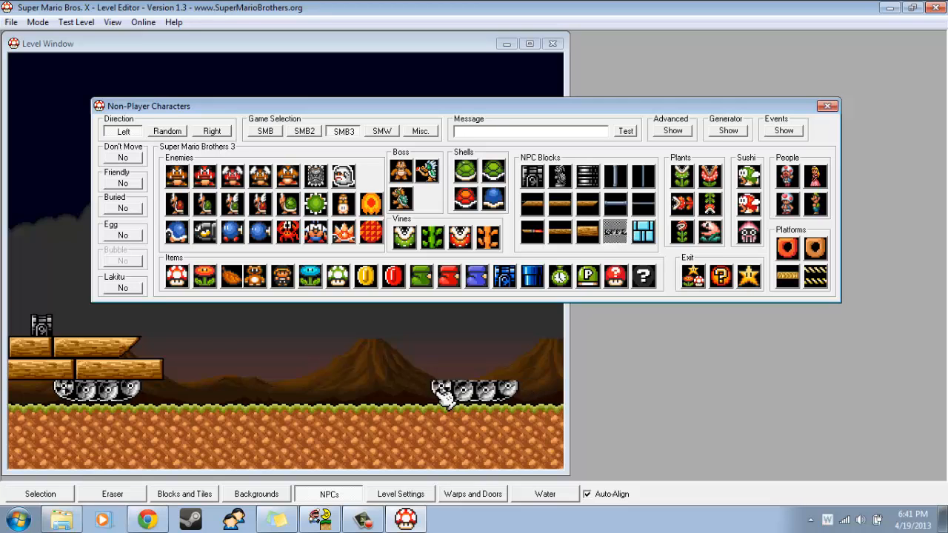
pyautogui.click(354, 394)
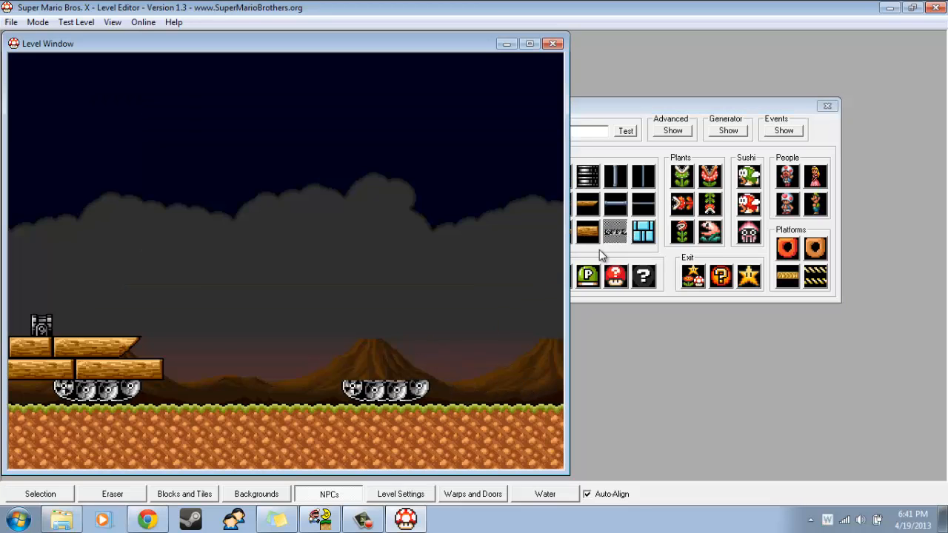
# Stack a long wooden NPC block and a shorter one above the second tank's tread.
pyautogui.click(599, 250)
pyautogui.click(559, 202)
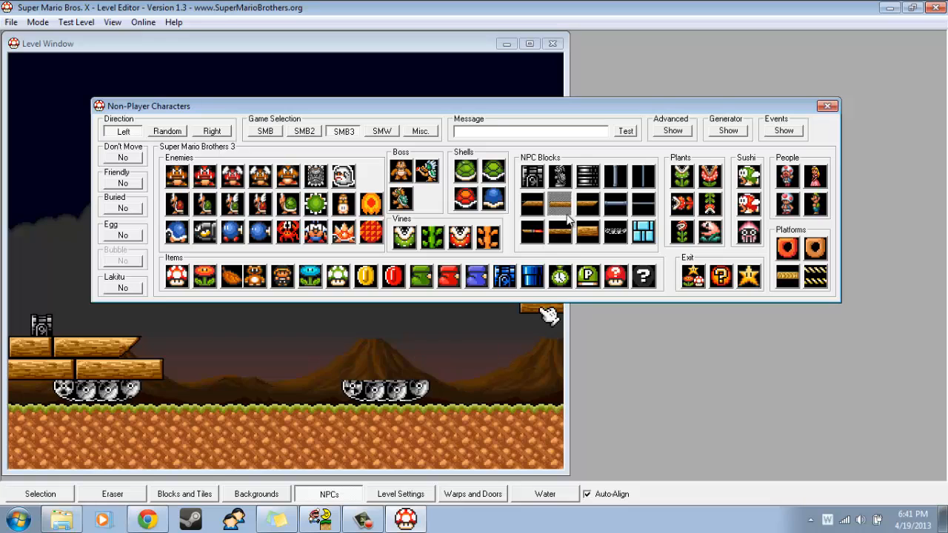
pyautogui.click(321, 374)
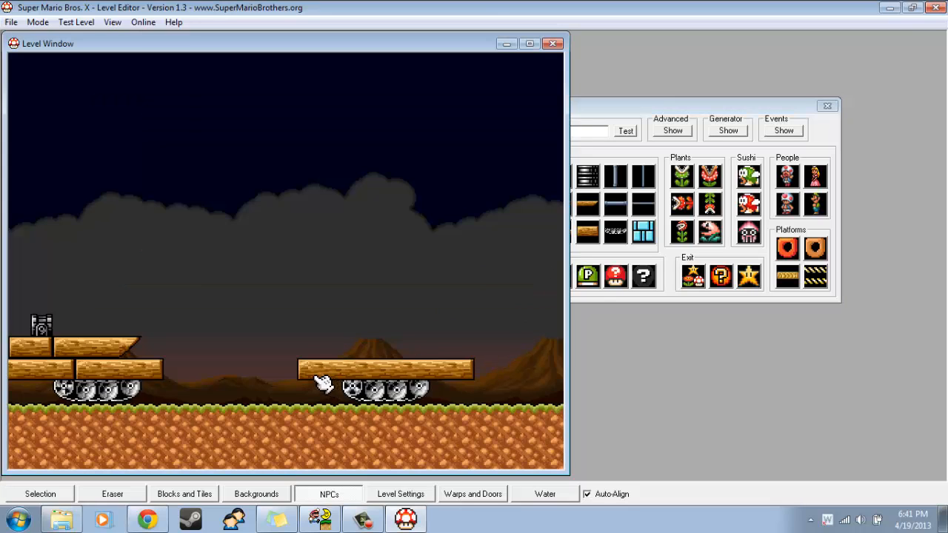
pyautogui.click(622, 263)
pyautogui.click(559, 231)
pyautogui.click(361, 358)
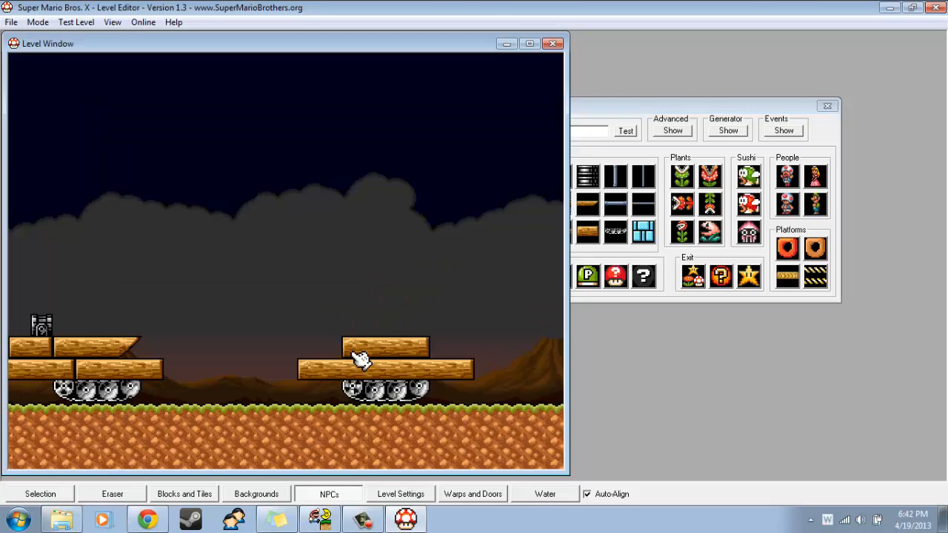
pyautogui.click(670, 251)
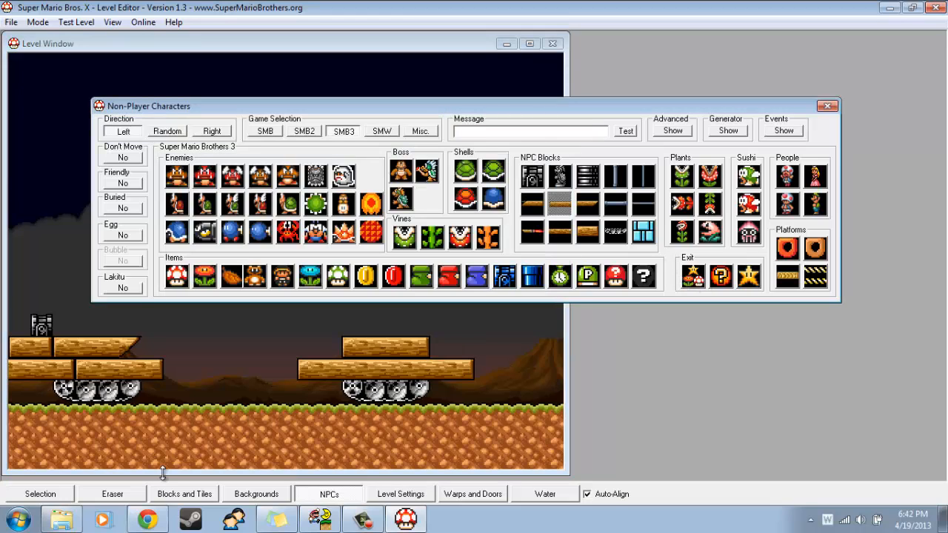
# Erase the second tank's tread and wooden blocks, and add a layer named Tank.
pyautogui.click(117, 494)
pyautogui.click(377, 389)
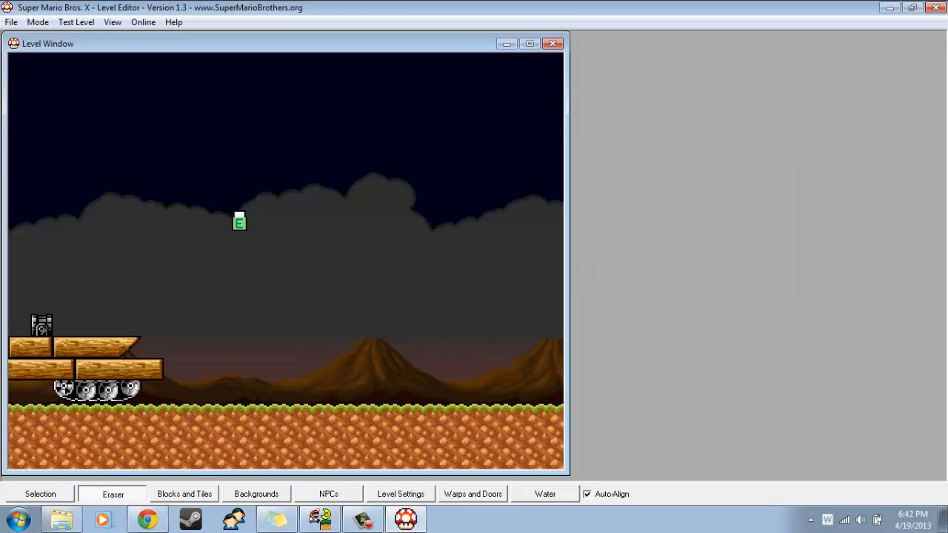
pyautogui.click(112, 22)
pyautogui.click(131, 38)
pyautogui.click(615, 195)
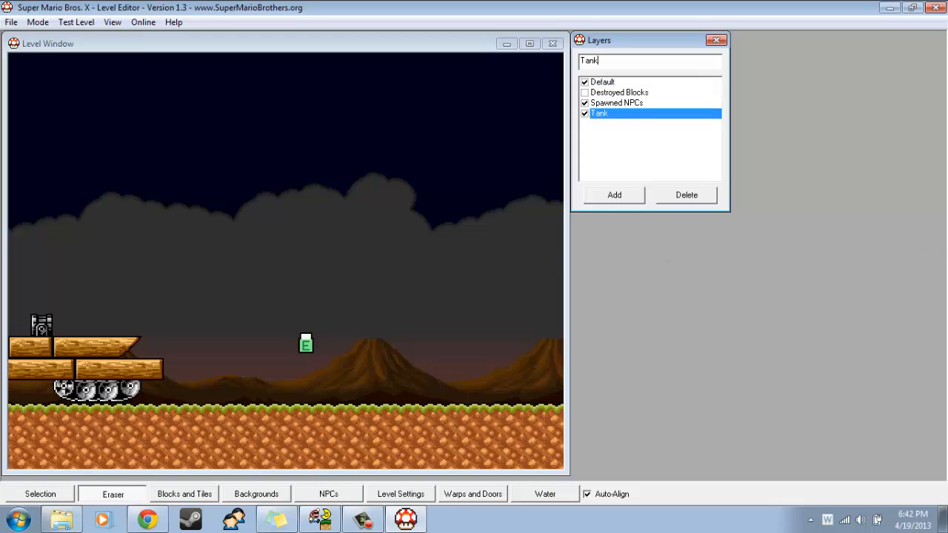
# Try placing a short wooden NPC block behind the first tank on the Tank layer, and erase it again.
pyautogui.click(329, 494)
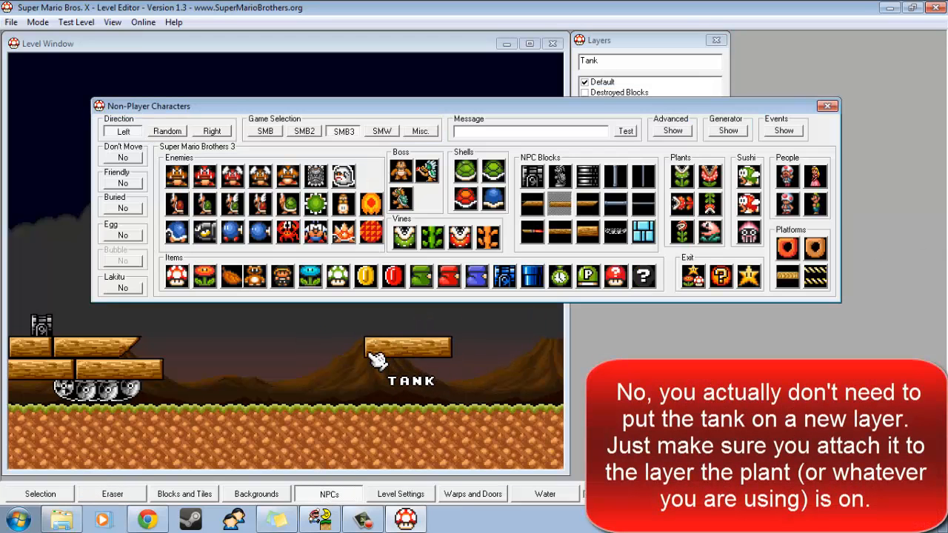
pyautogui.click(399, 356)
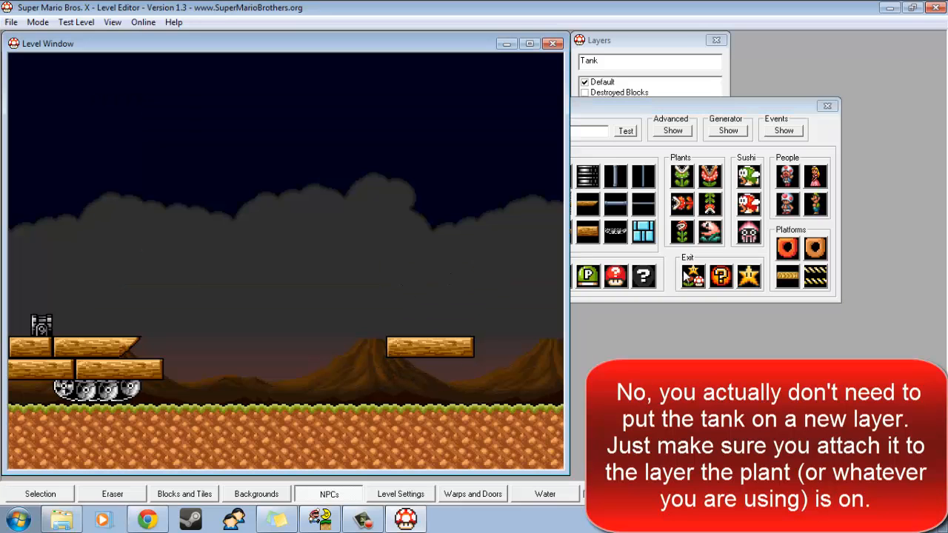
pyautogui.click(659, 262)
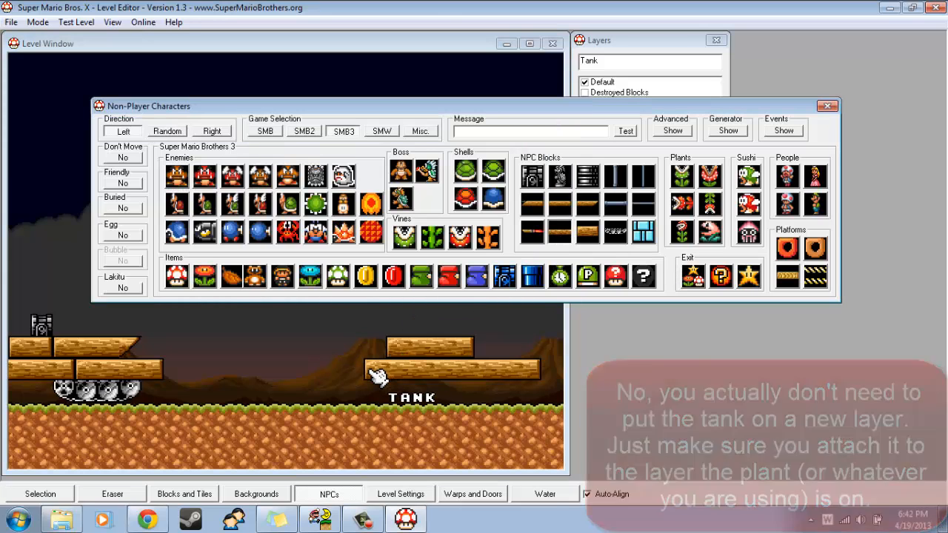
pyautogui.click(113, 494)
pyautogui.click(407, 354)
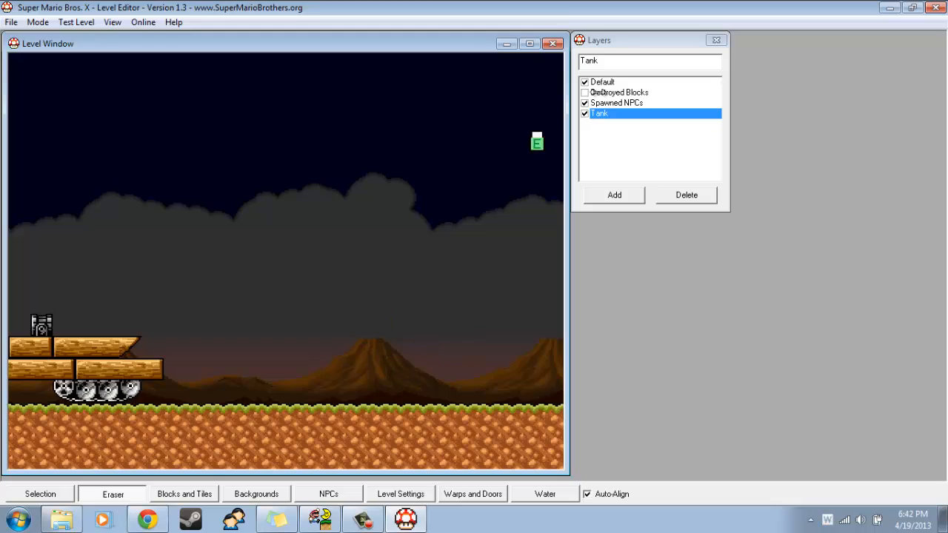
# Add a layer named Tank Stuff and make Tank the active layer.
pyautogui.click(629, 196)
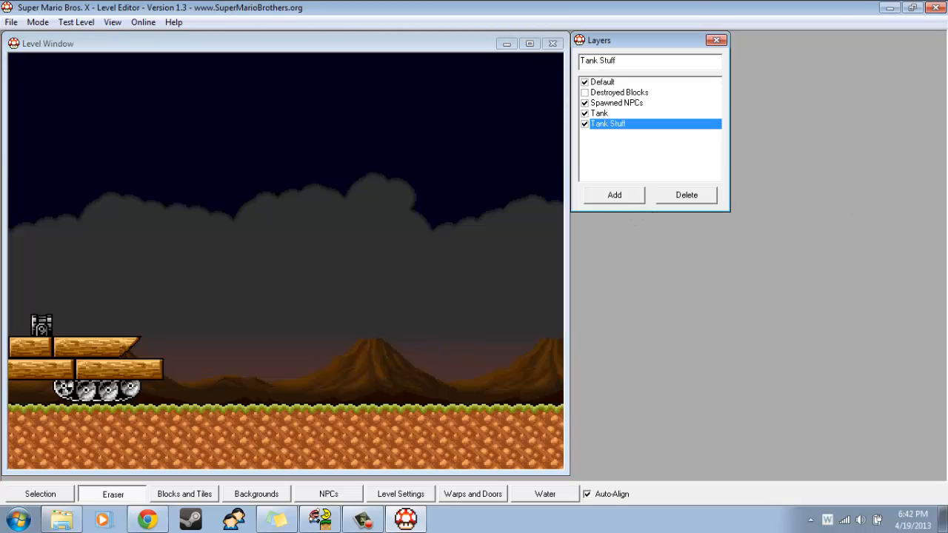
pyautogui.click(615, 113)
# Place a long wooden NPC block attached to the Tank Stuff layer as the second tank's base, behind the first tank on the Tank layer.
pyautogui.click(329, 494)
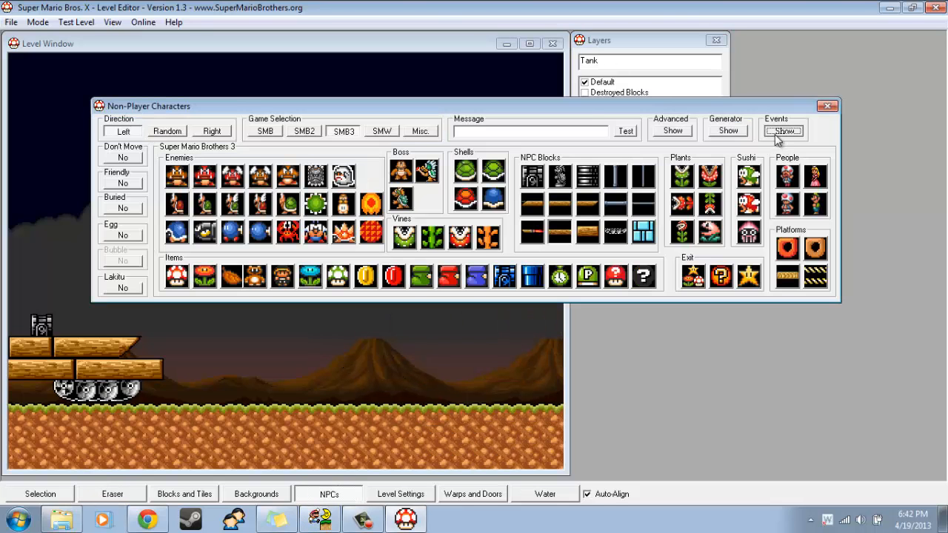
pyautogui.click(776, 135)
pyautogui.click(748, 225)
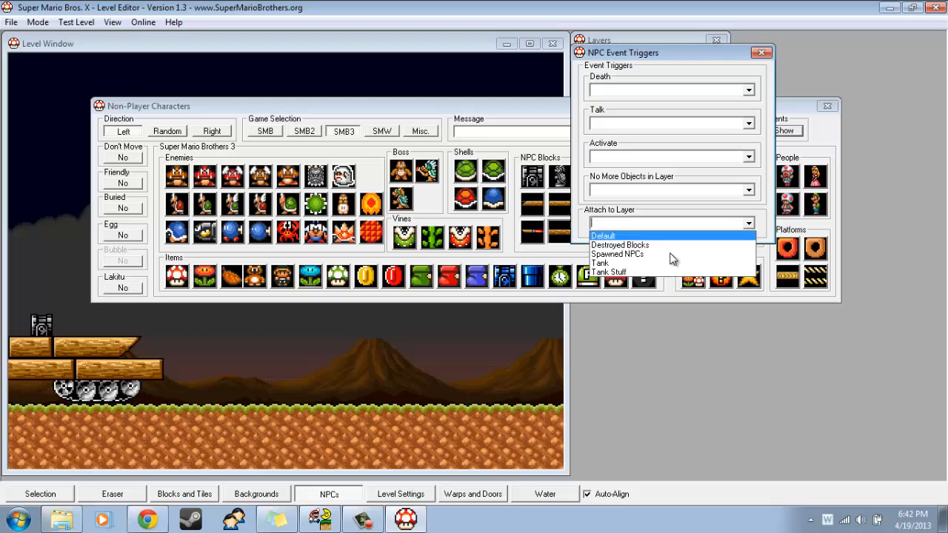
pyautogui.click(614, 276)
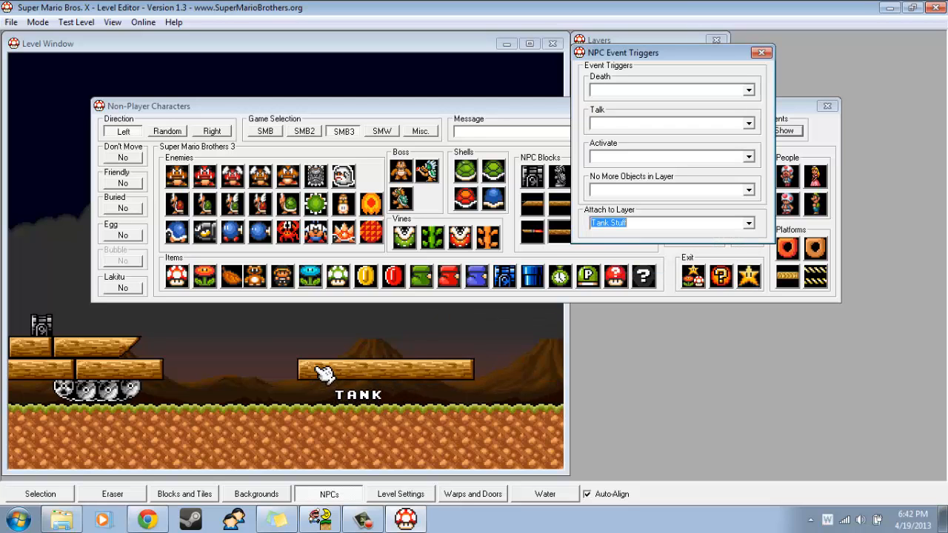
pyautogui.click(340, 379)
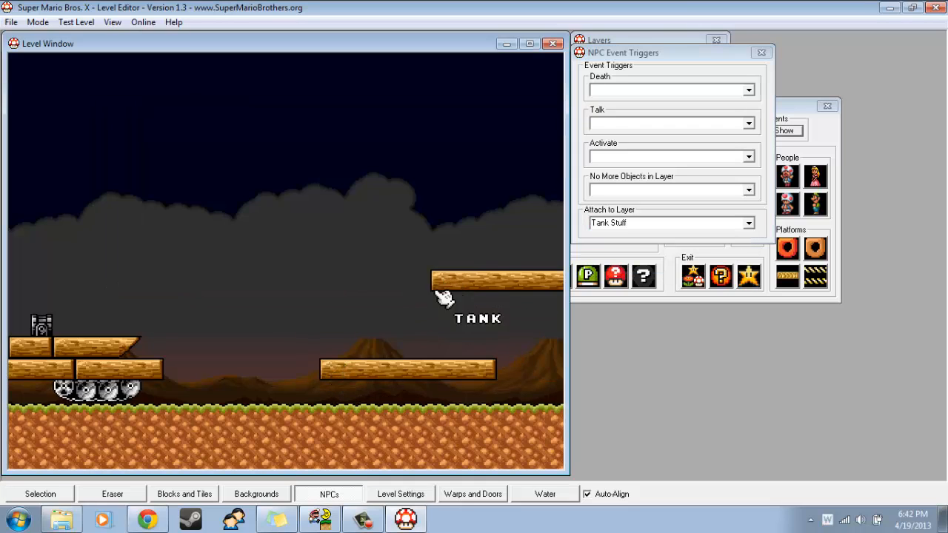
# Add a shorter wooden NPC block on top of the second tank's base and a tank tread beneath it.
pyautogui.click(669, 286)
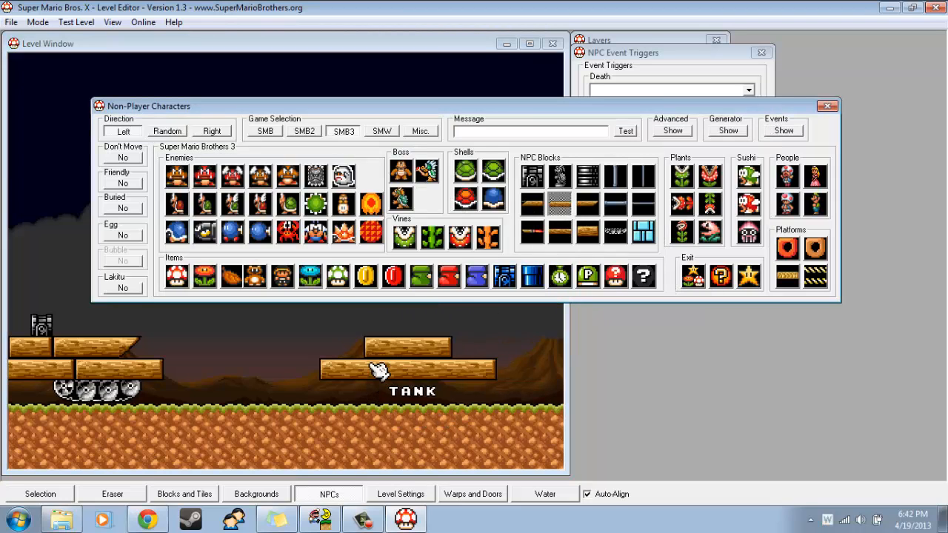
pyautogui.click(379, 354)
pyautogui.click(608, 241)
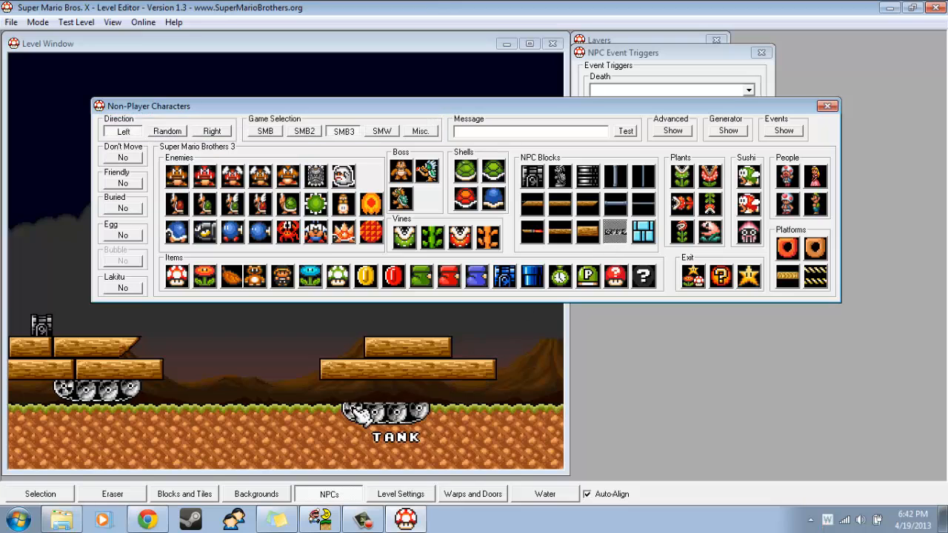
pyautogui.click(385, 396)
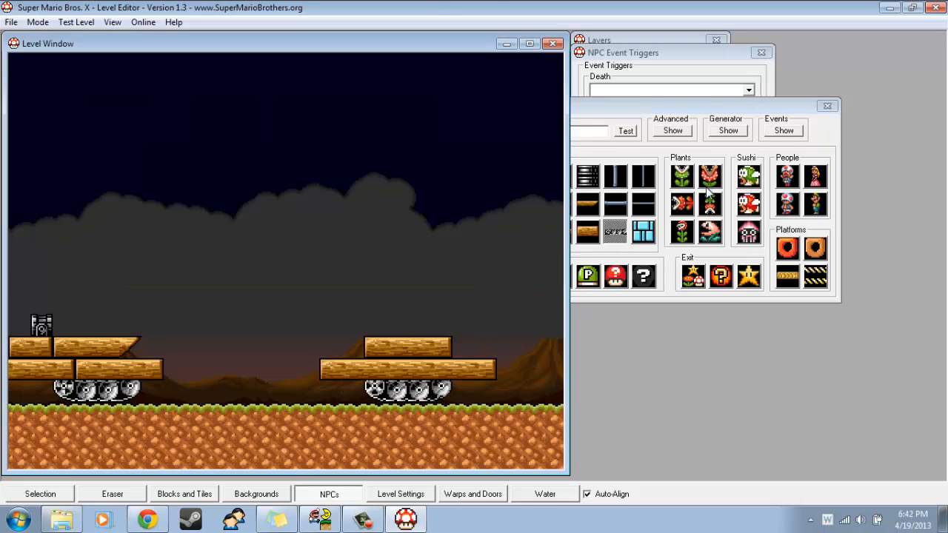
# Place a red piranha plant on top of the second tank, assigned to the Tank Stuff layer.
pyautogui.click(683, 232)
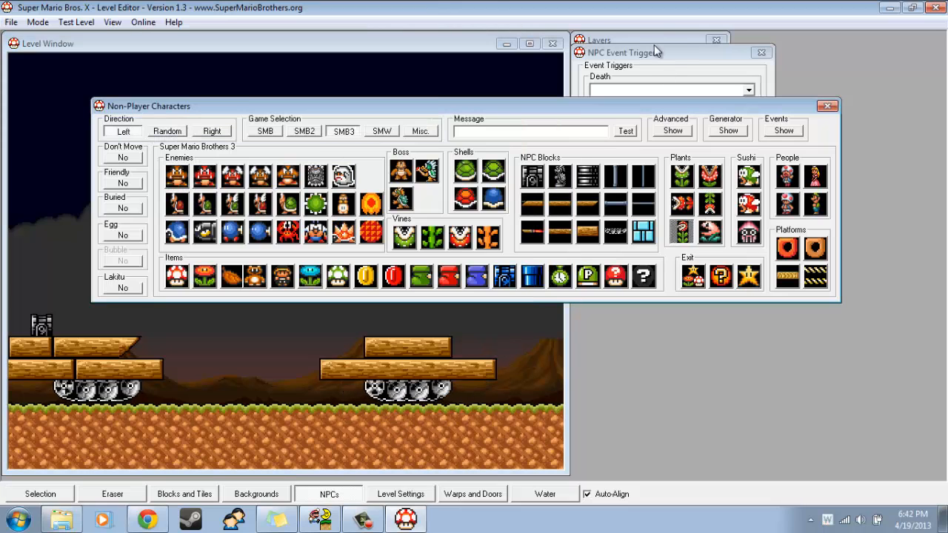
pyautogui.click(652, 42)
pyautogui.click(610, 125)
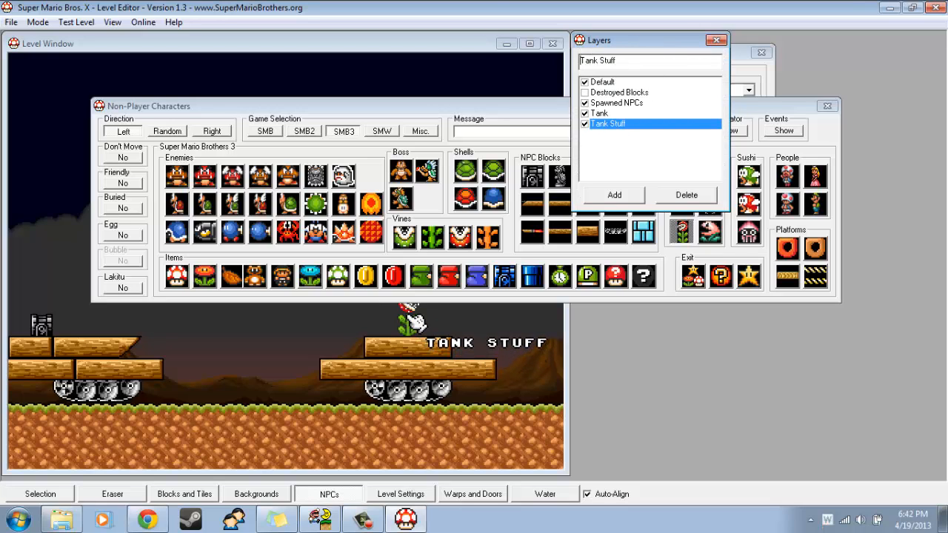
pyautogui.click(409, 319)
# Save the level and test-play it, running and jumping past the moving first tank to the piranha plant tank.
pyautogui.press('F5')
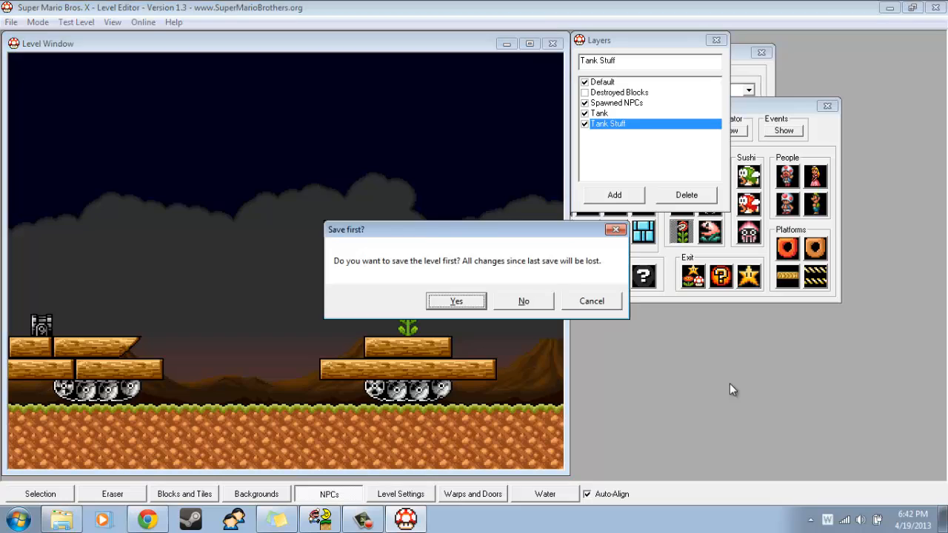
pyautogui.press('Return')
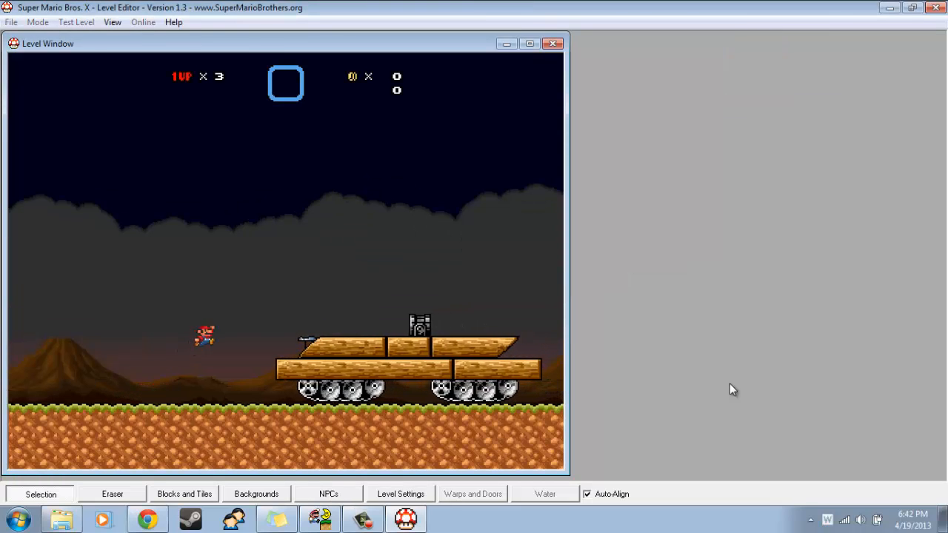
pyautogui.press('Right')
pyautogui.press('z')
pyautogui.press('z')
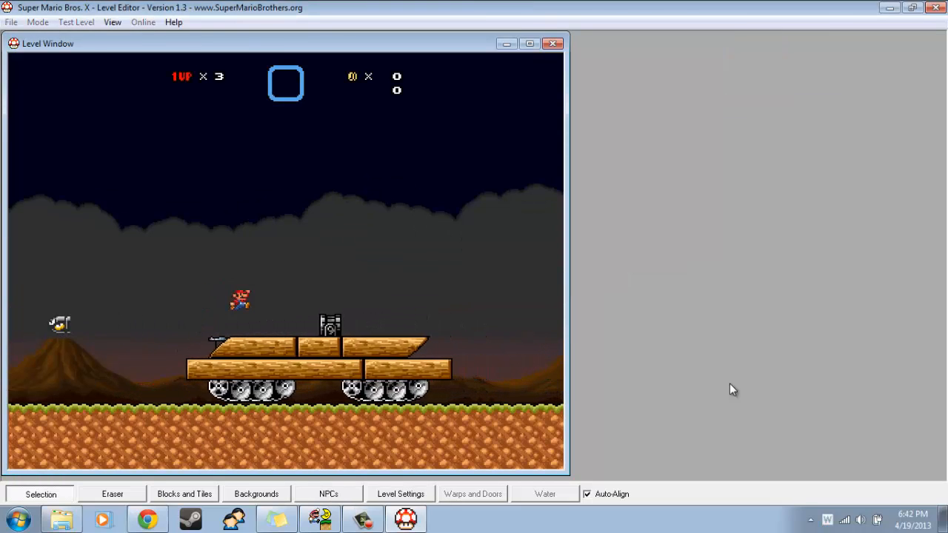
pyautogui.press('Left')
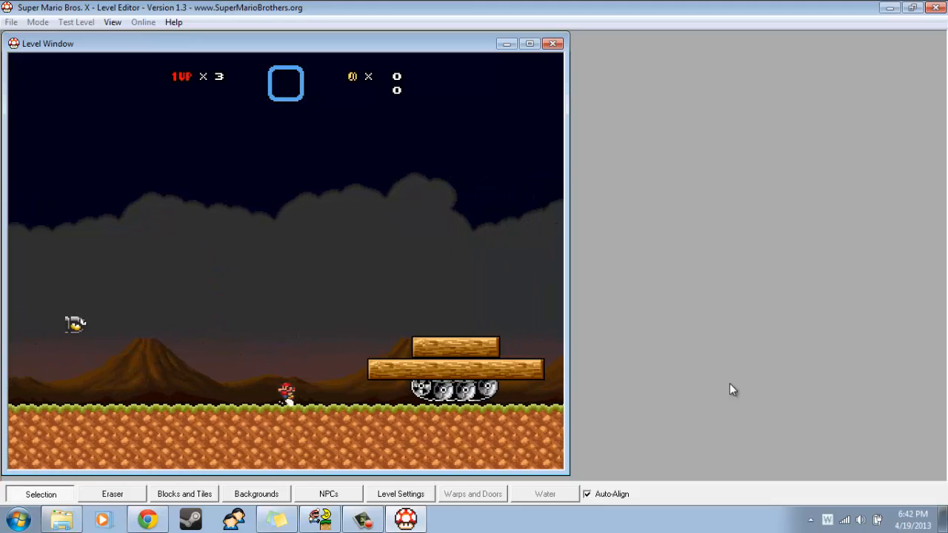
pyautogui.press('Left')
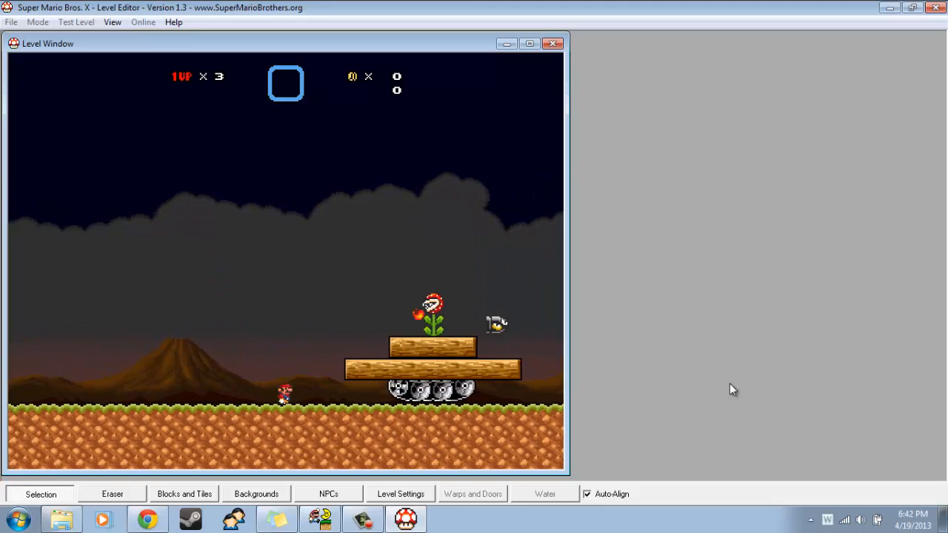
pyautogui.press('Right')
pyautogui.press('z')
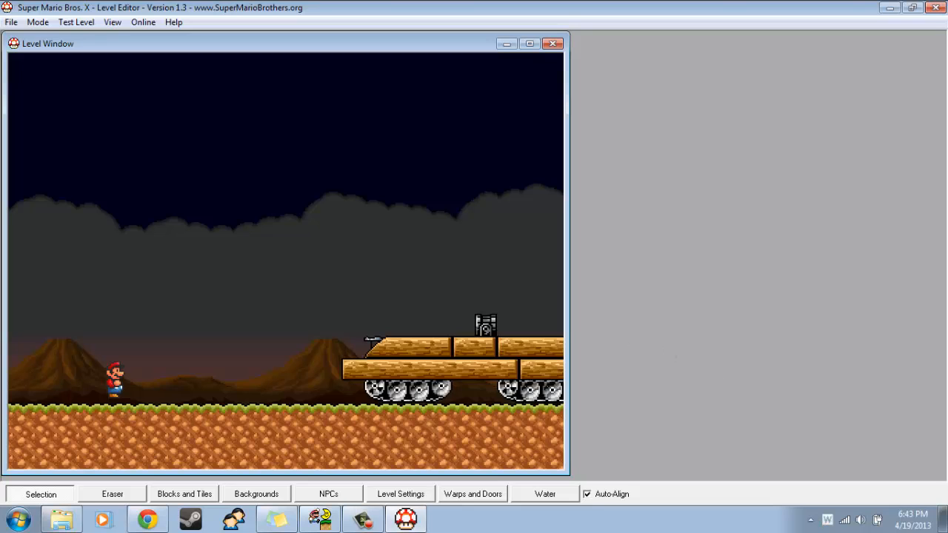
# Look over both tanks in the level, from Mario's start position to the piranha plant on the second tank.
pyautogui.press('Right')
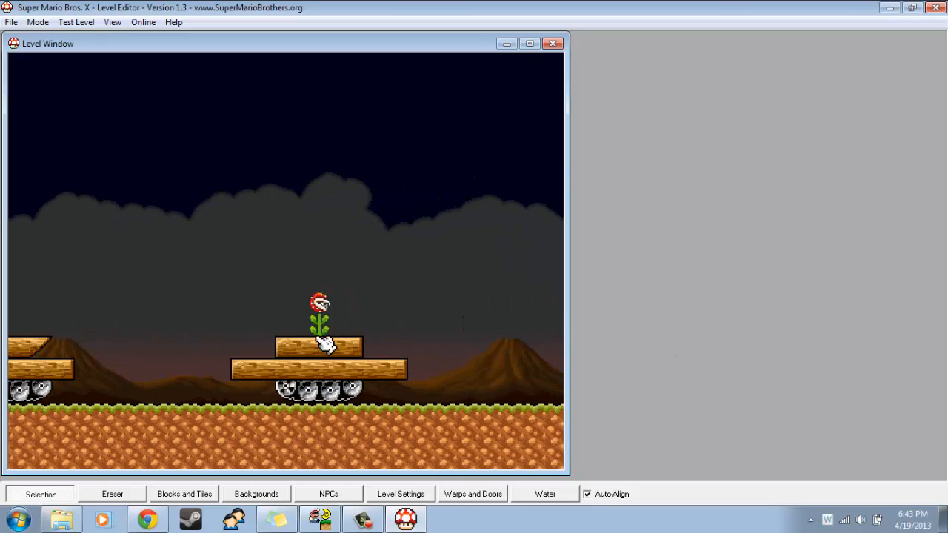
pyautogui.press('Left')
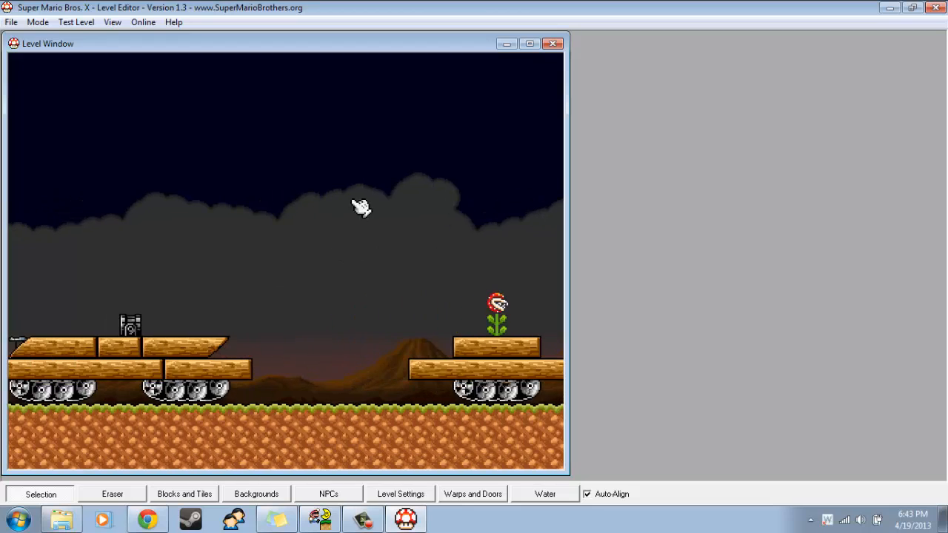
pyautogui.press('Left')
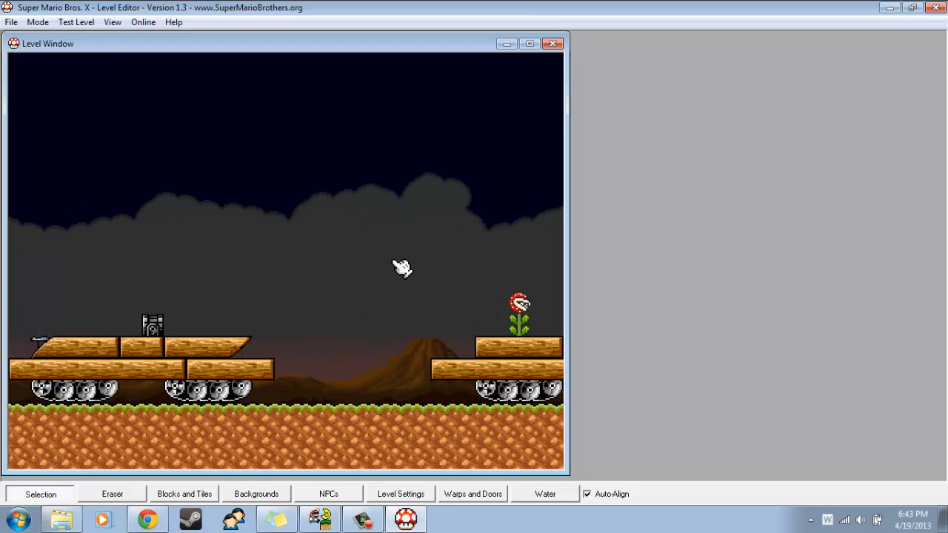
pyautogui.press('Right')
pyautogui.press('Left')
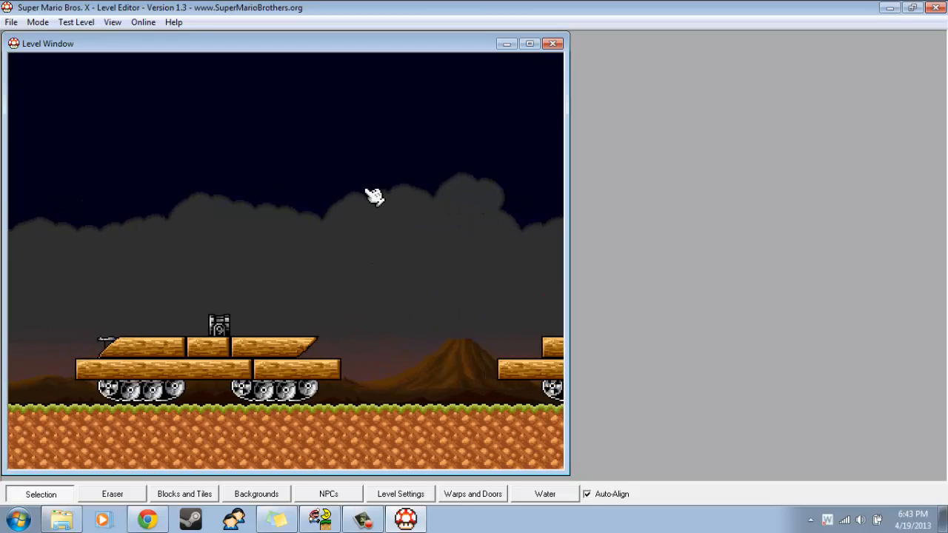
pyautogui.press('Left')
pyautogui.press('Right')
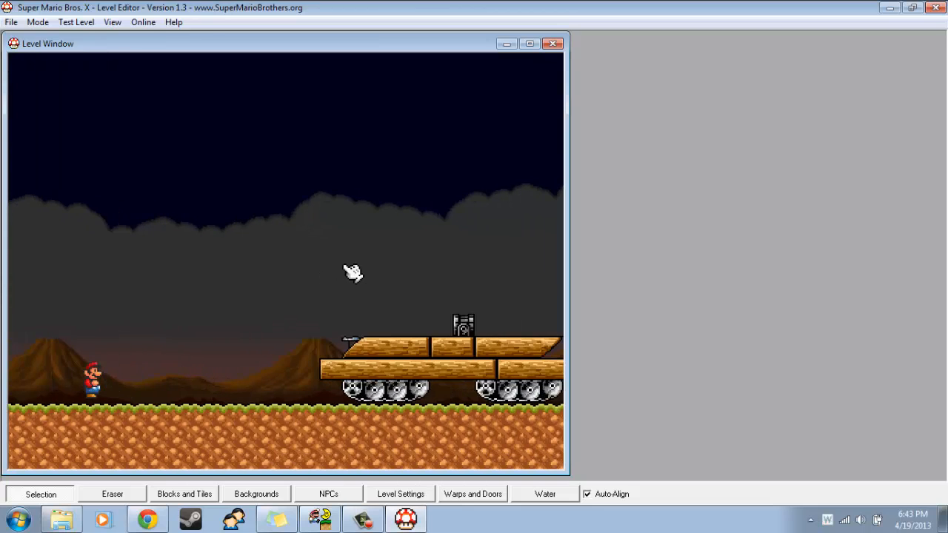
pyautogui.press('Right')
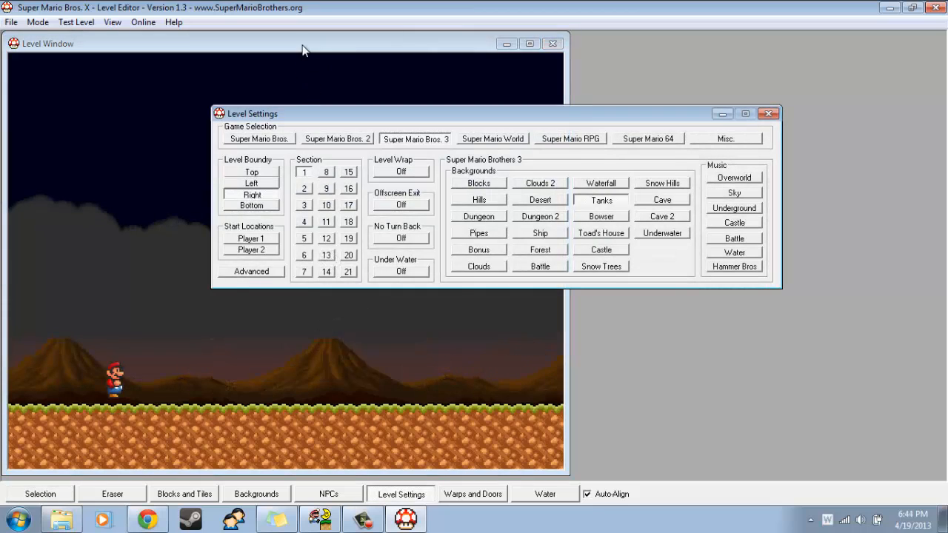
# Set the level's right boundary at the edge of the first screen, and check both ends of the section.
pyautogui.click(302, 46)
pyautogui.press('Left')
pyautogui.press('Right')
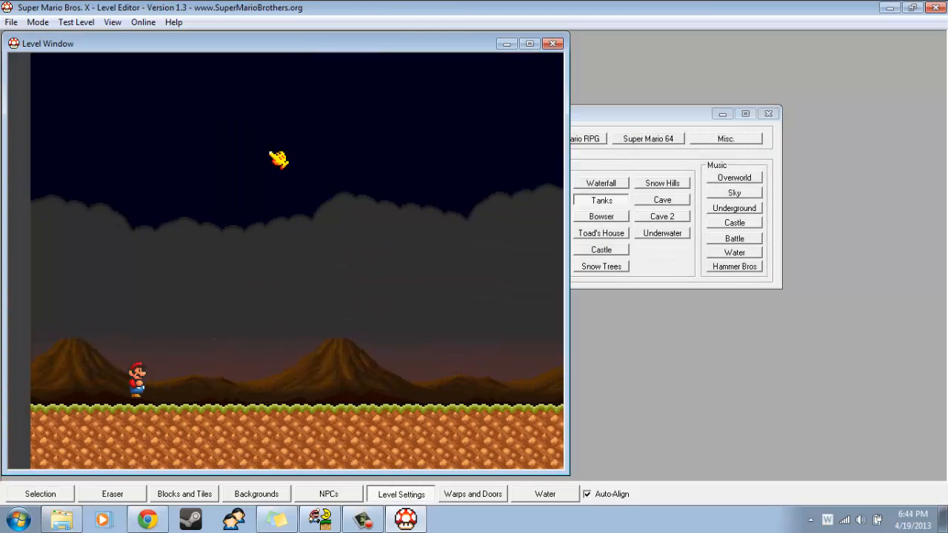
pyautogui.press('Right')
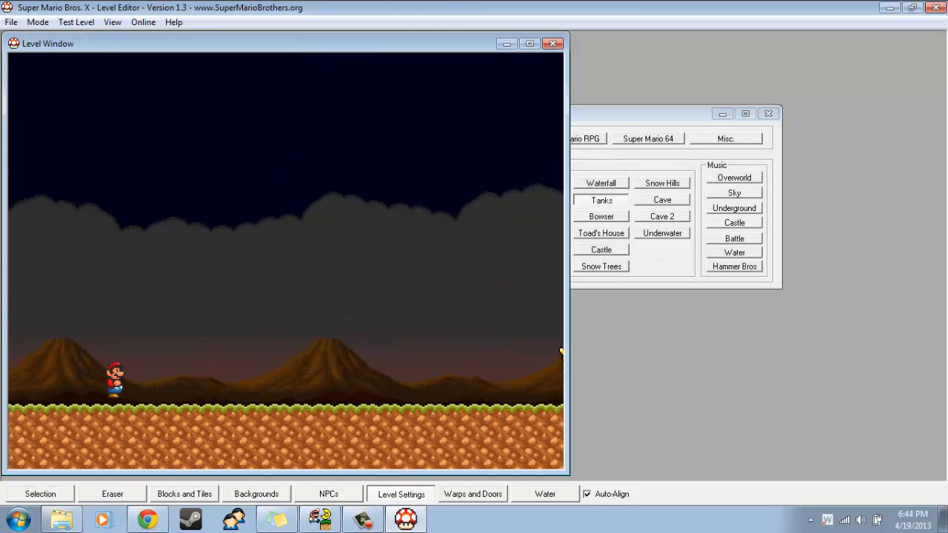
pyautogui.press('Right')
pyautogui.press('Left')
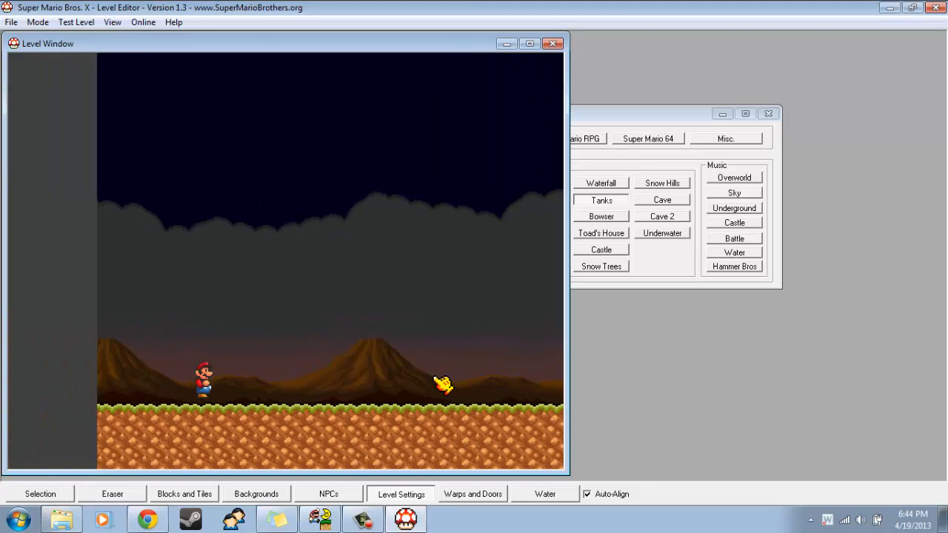
pyautogui.press('Right')
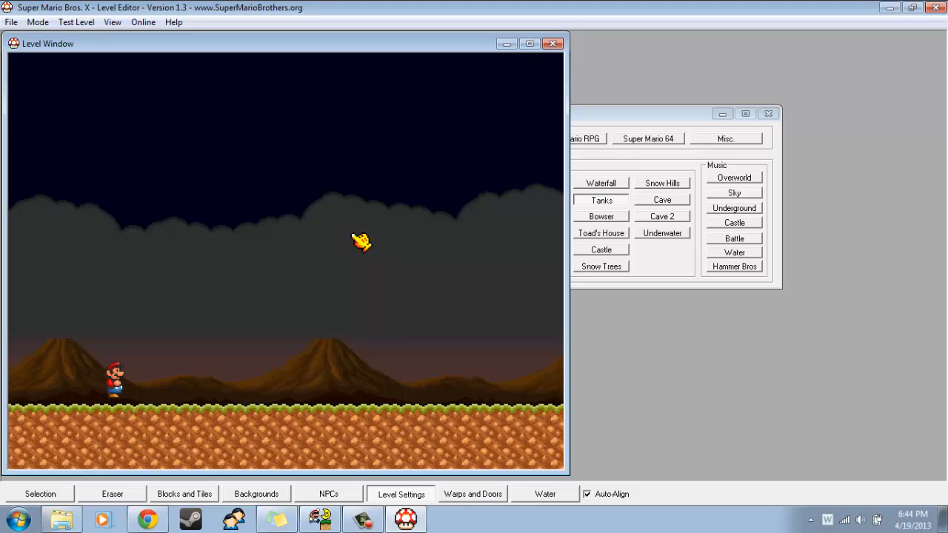
pyautogui.press('Right')
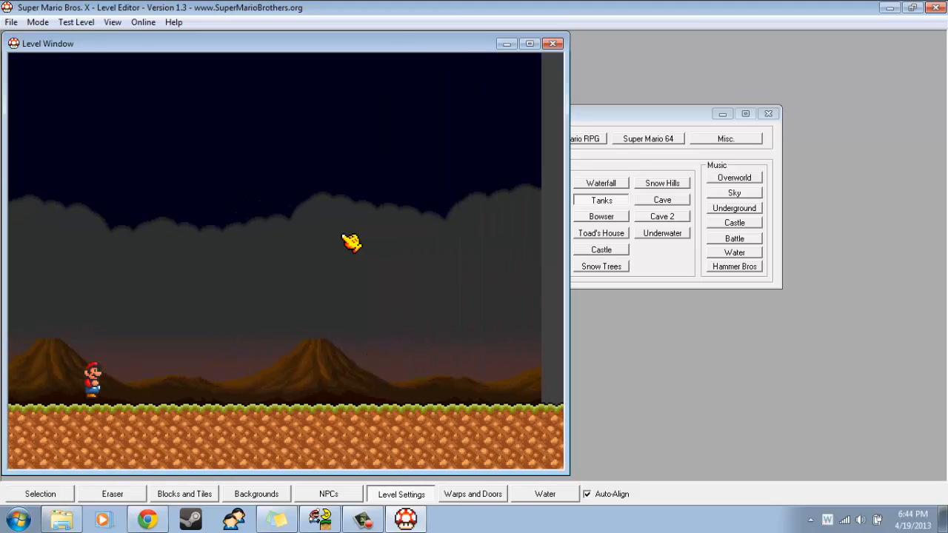
pyautogui.press('Left')
# Set the Level - Start event to autoscroll section 1 at horizontal speed 3, using the current section position and Auto Start.
pyautogui.click(112, 22)
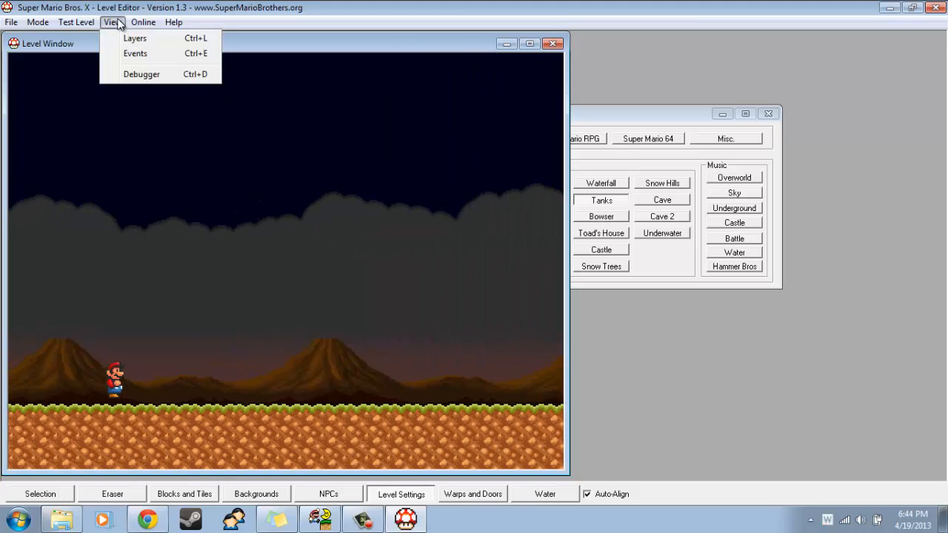
pyautogui.click(135, 54)
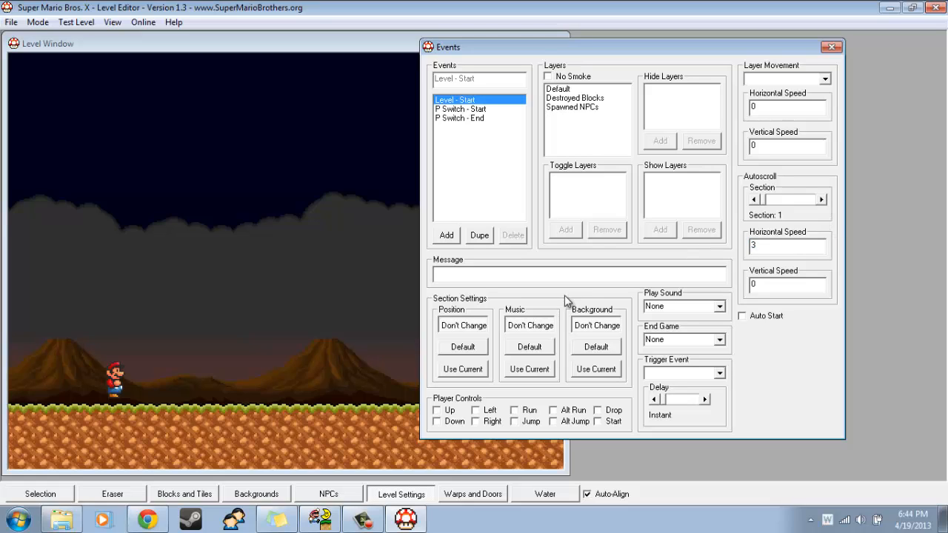
pyautogui.click(467, 372)
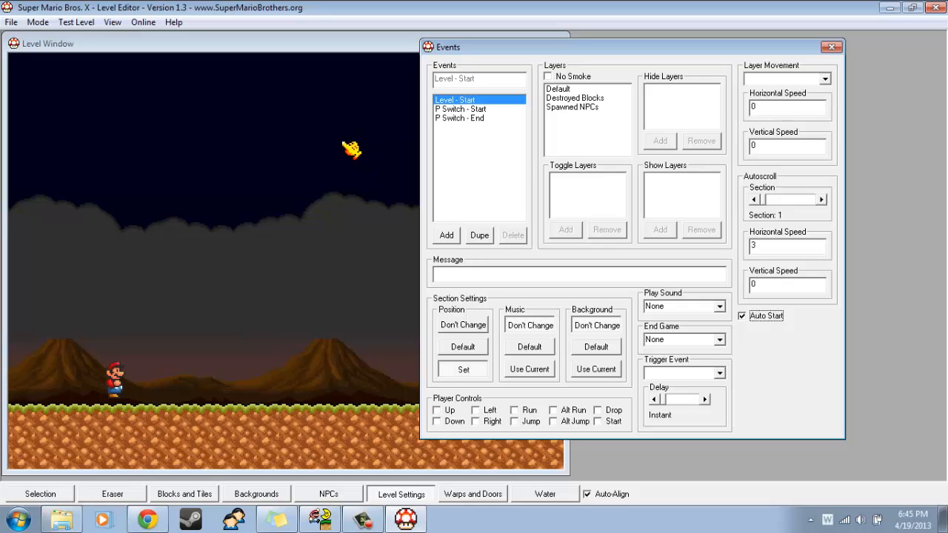
# Extend the level's right boundary well beyond the first screen along the ground.
pyautogui.click(270, 47)
pyautogui.press('Right')
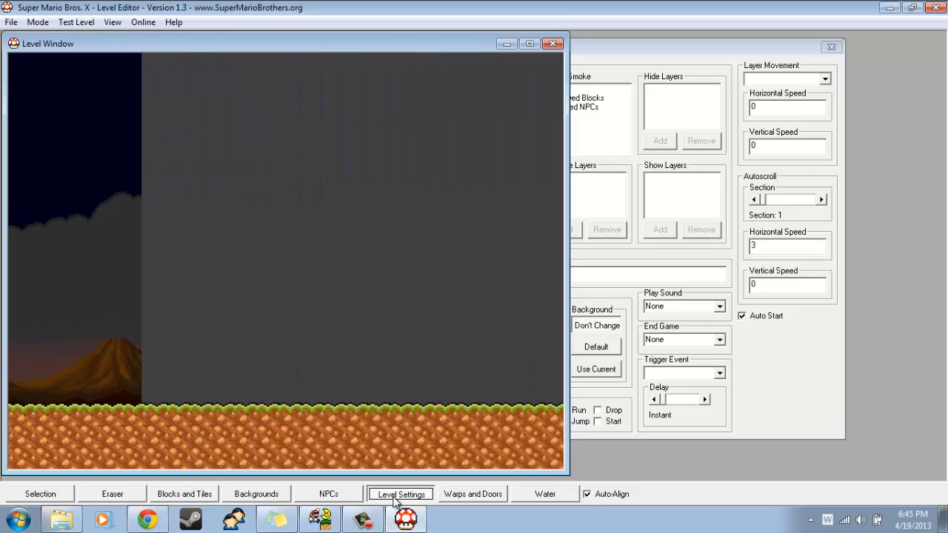
pyautogui.click(333, 496)
pyautogui.click(393, 495)
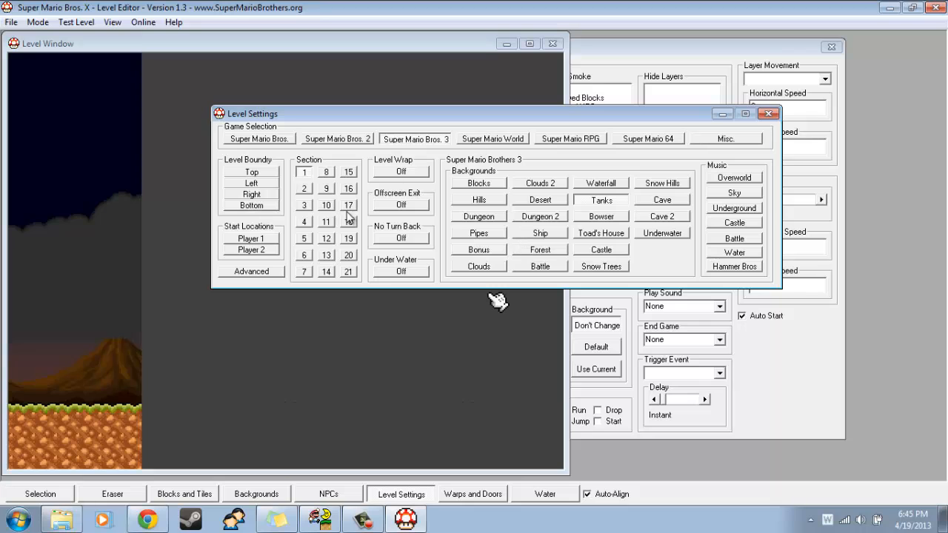
pyautogui.click(252, 194)
pyautogui.click(275, 50)
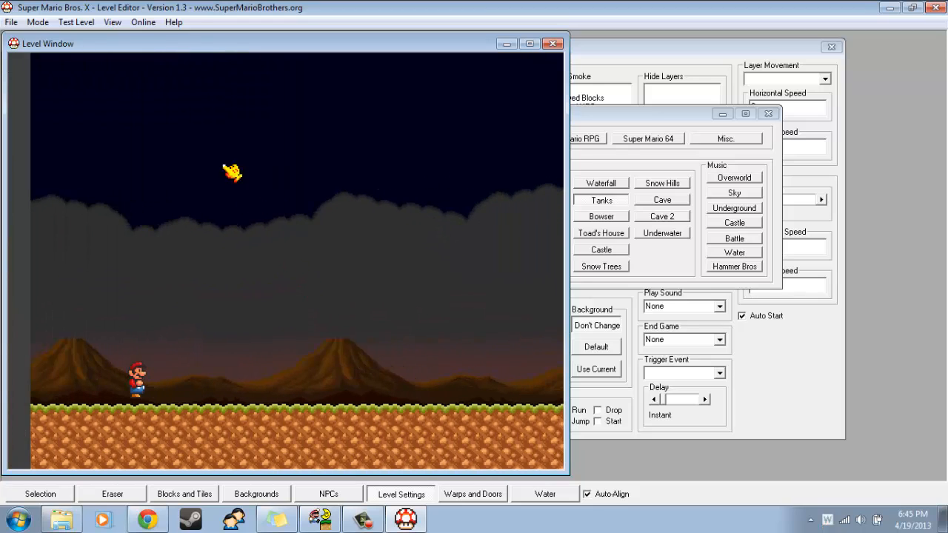
# Save the level and playtest the autoscrolling section, running Mario along the ground, and end the test.
pyautogui.click(85, 27)
pyautogui.click(85, 39)
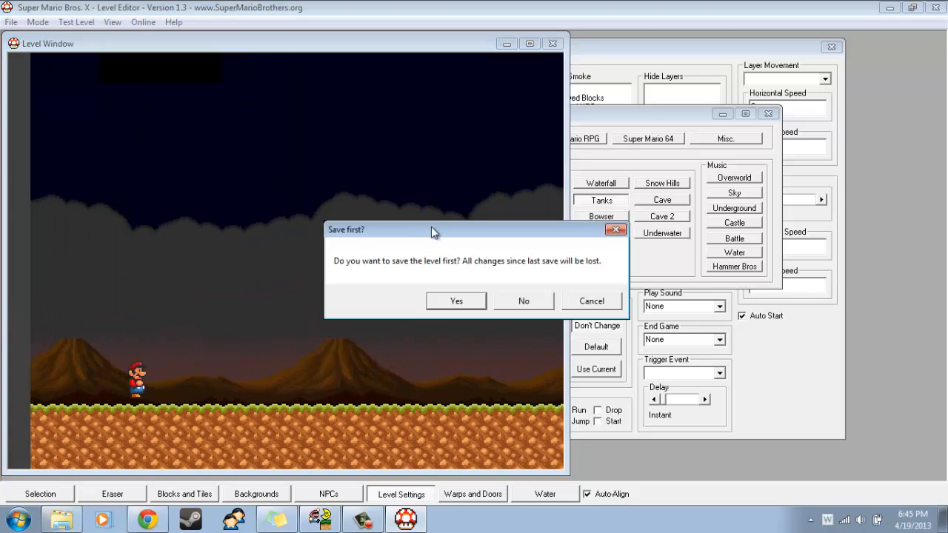
pyautogui.click(429, 301)
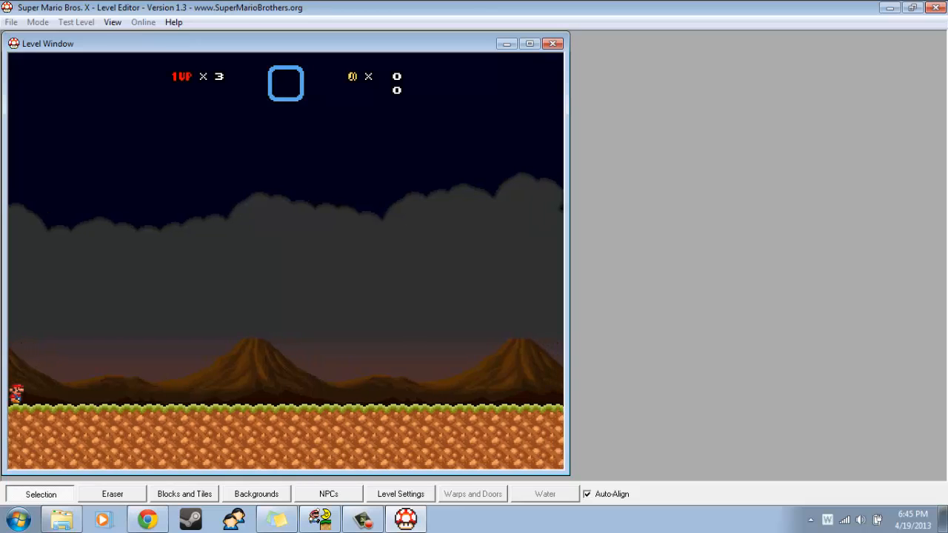
pyautogui.press('Right')
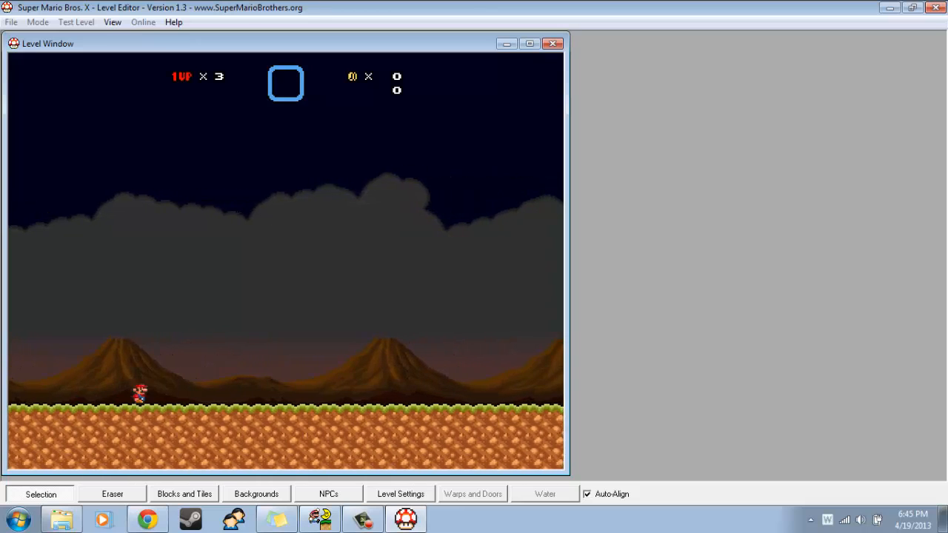
pyautogui.press('z')
pyautogui.press('Escape')
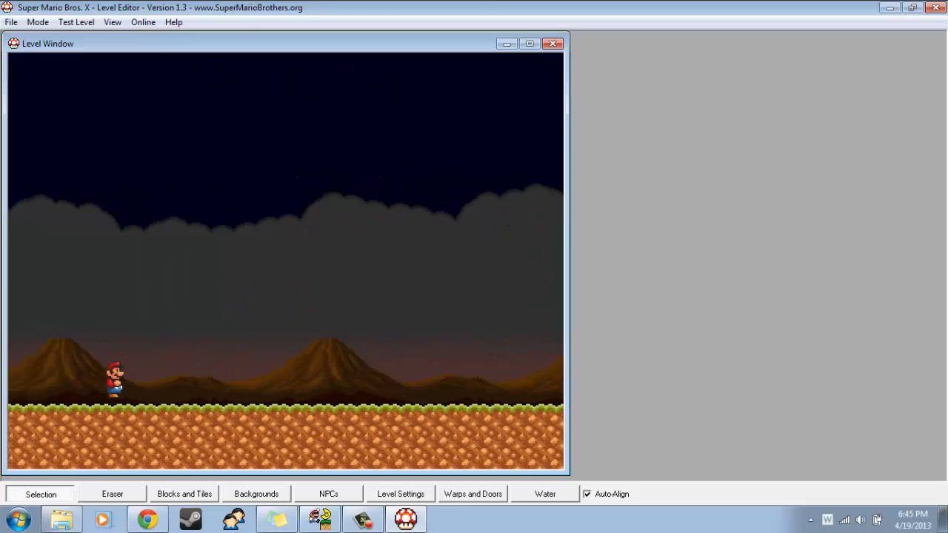
# Place an SMB3 tank tread NPC block on the ground beyond Mario's start position, with Don't Move set to Yes.
pyautogui.press('Right')
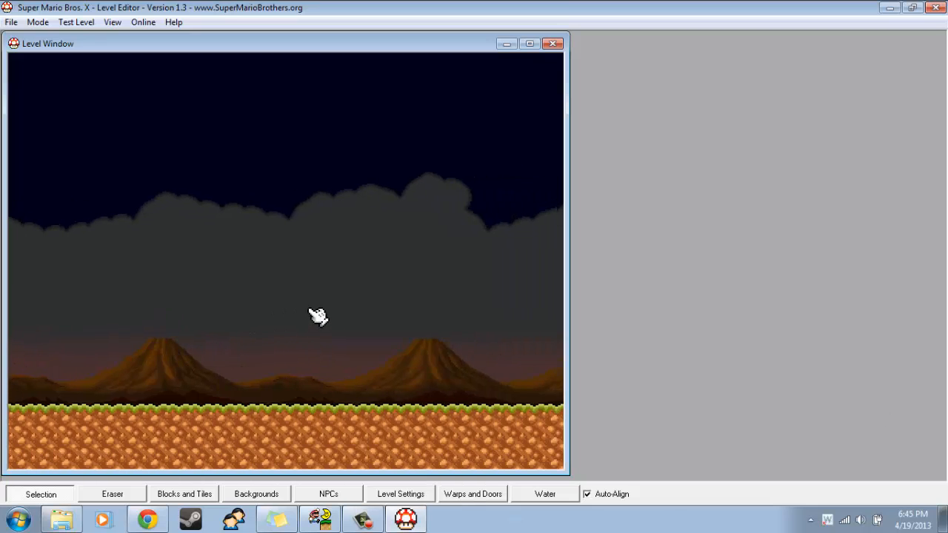
pyautogui.click(345, 498)
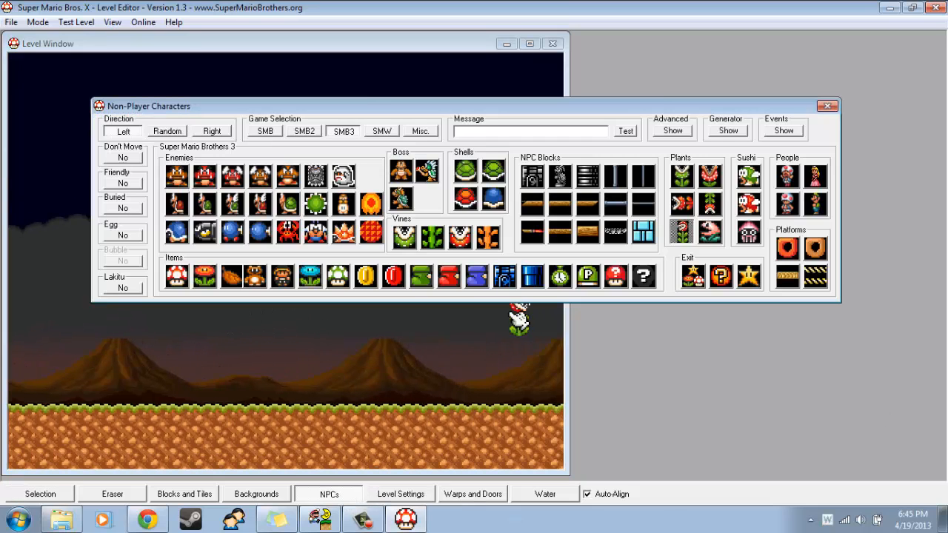
pyautogui.click(613, 234)
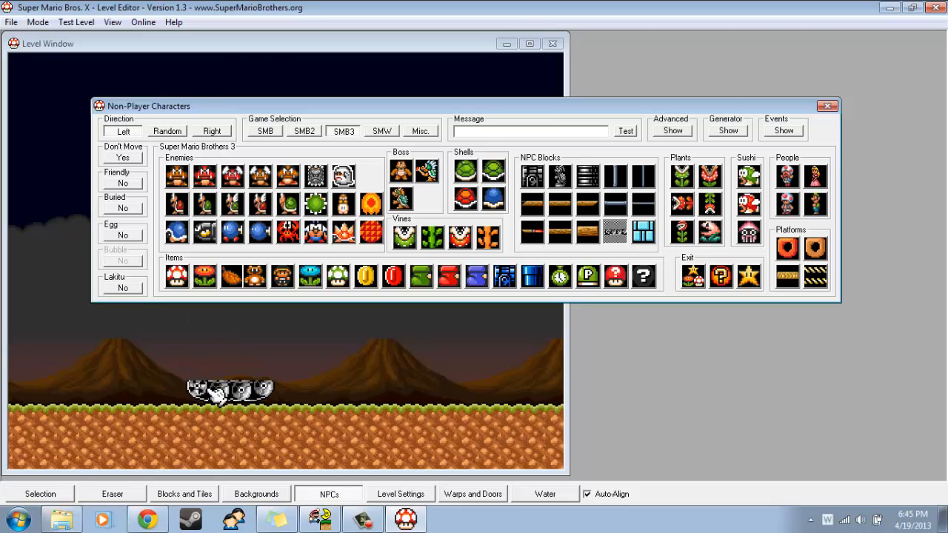
pyautogui.click(200, 43)
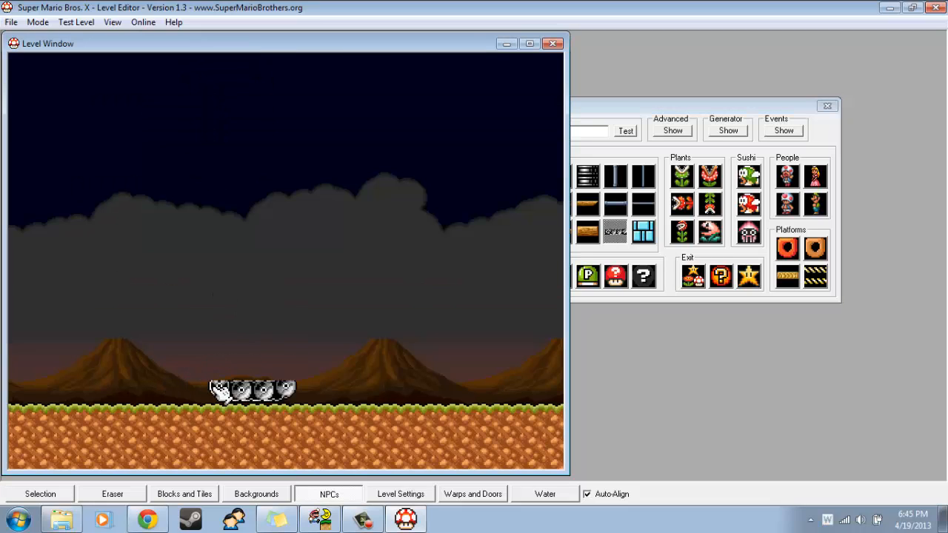
pyautogui.press('Left')
pyautogui.press('Right')
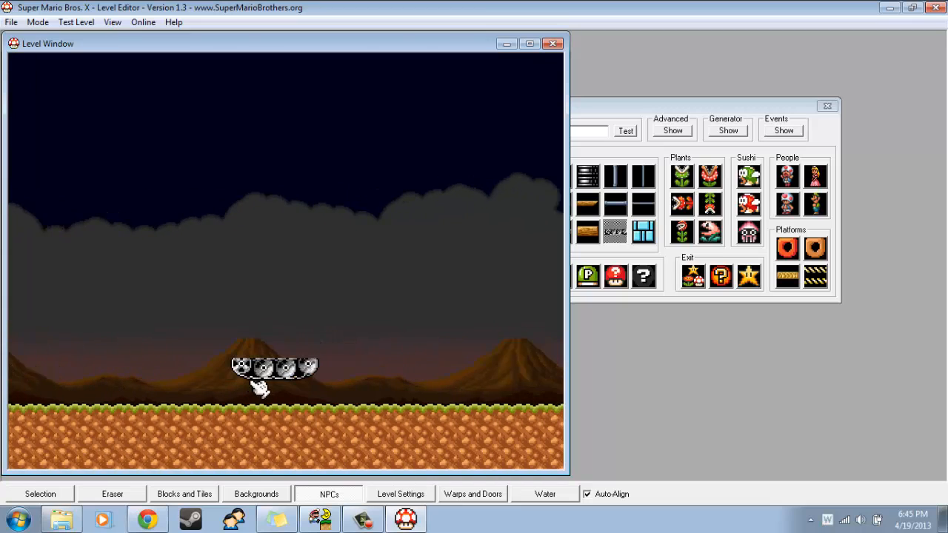
pyautogui.click(657, 268)
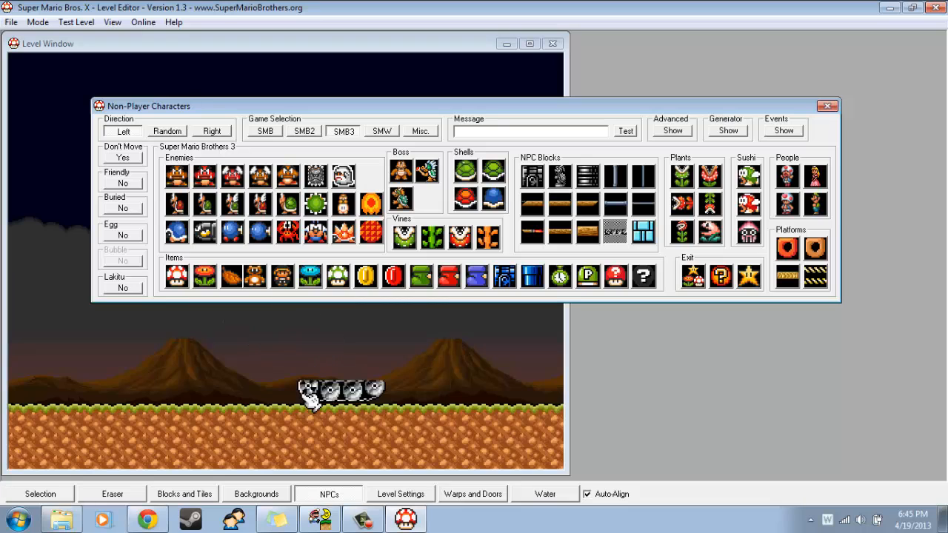
pyautogui.click(341, 389)
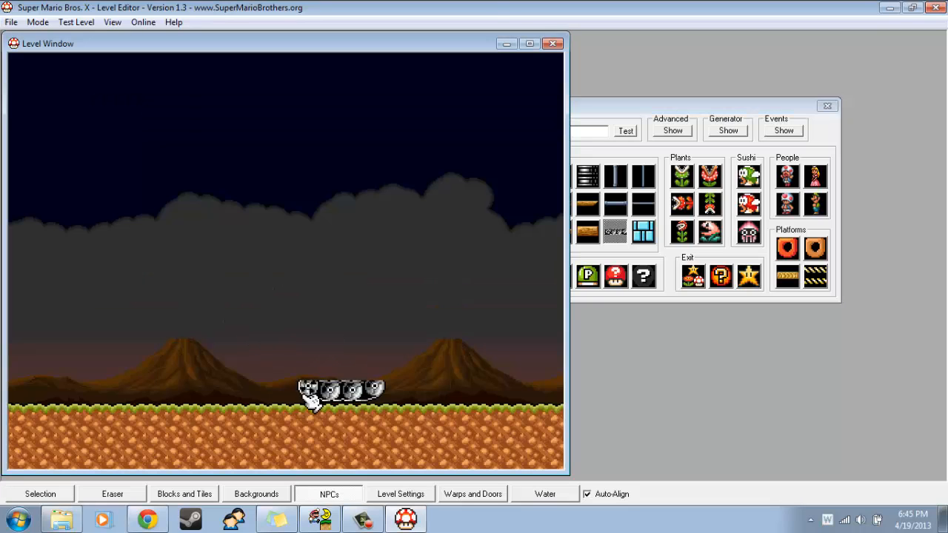
# Stack a long wooden log and a shorter one centered on the tread, both with Don't Move set to Yes.
pyautogui.click(631, 261)
pyautogui.click(560, 232)
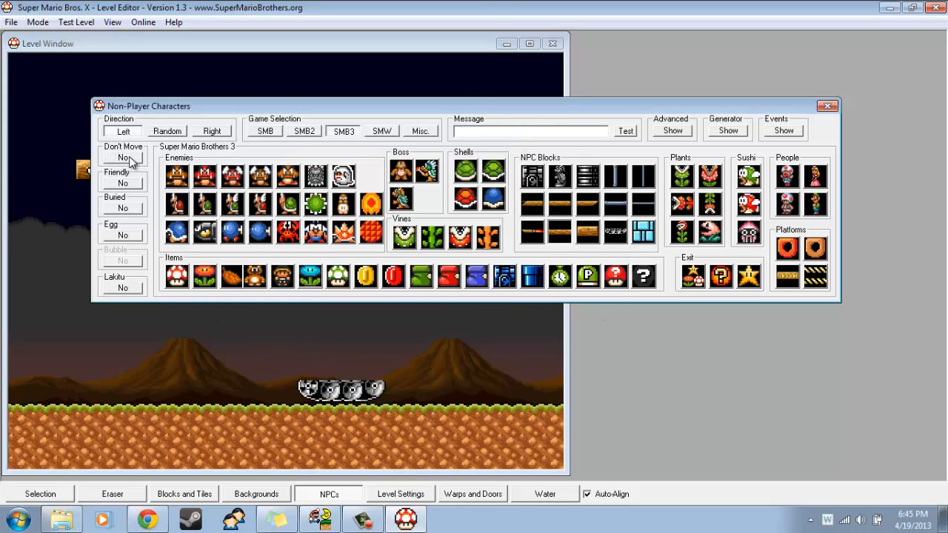
pyautogui.click(267, 381)
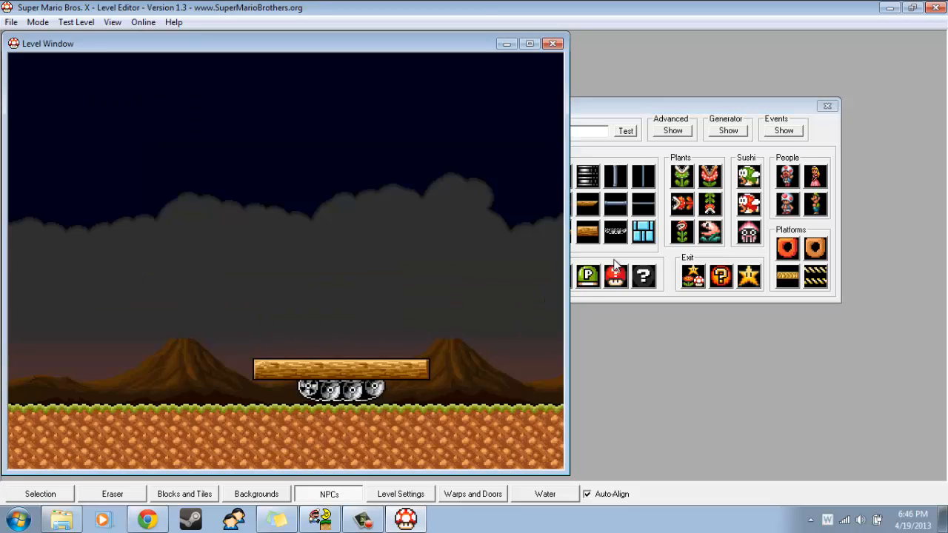
pyautogui.click(576, 290)
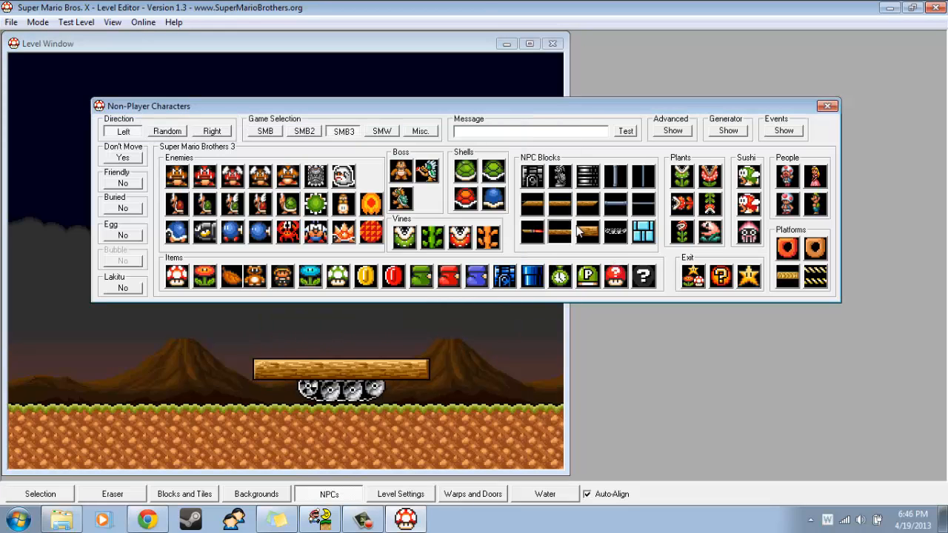
pyautogui.click(120, 157)
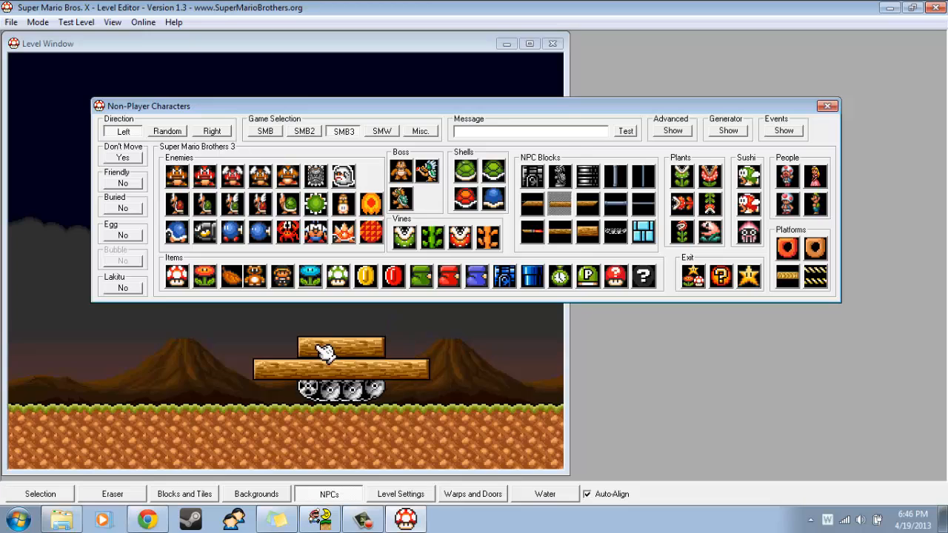
pyautogui.click(311, 360)
pyautogui.click(679, 255)
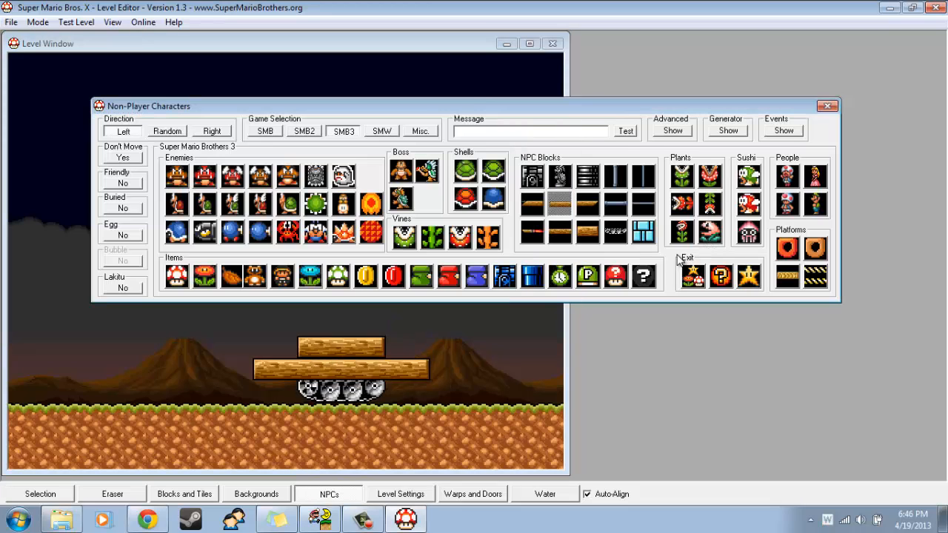
# Place a second tank tread farther along the ground, with Don't Move set to No.
pyautogui.press('Right')
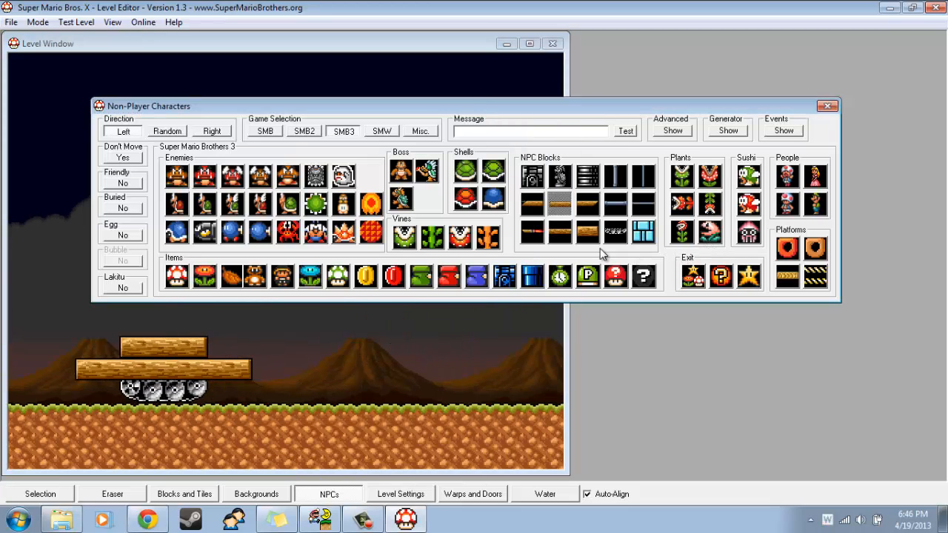
pyautogui.click(615, 231)
pyautogui.click(123, 157)
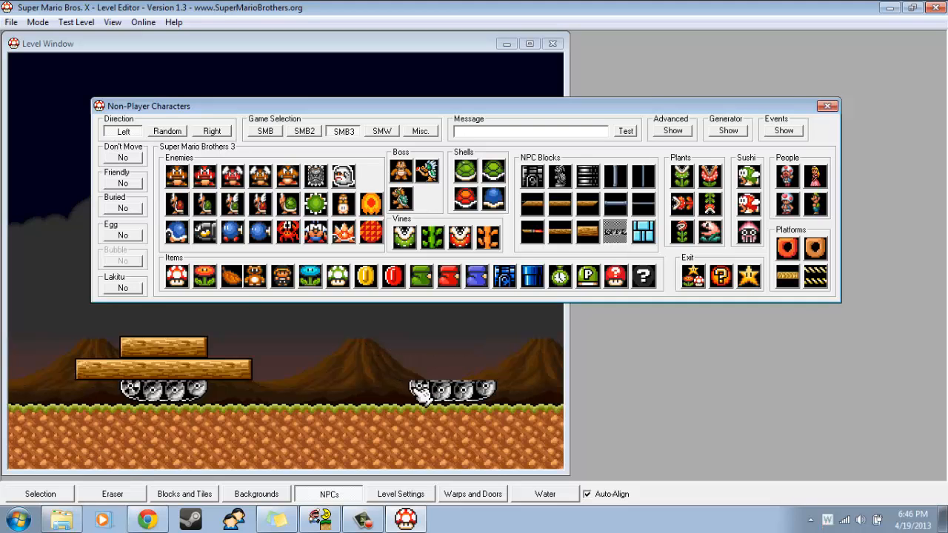
pyautogui.press('Left')
pyautogui.press('Right')
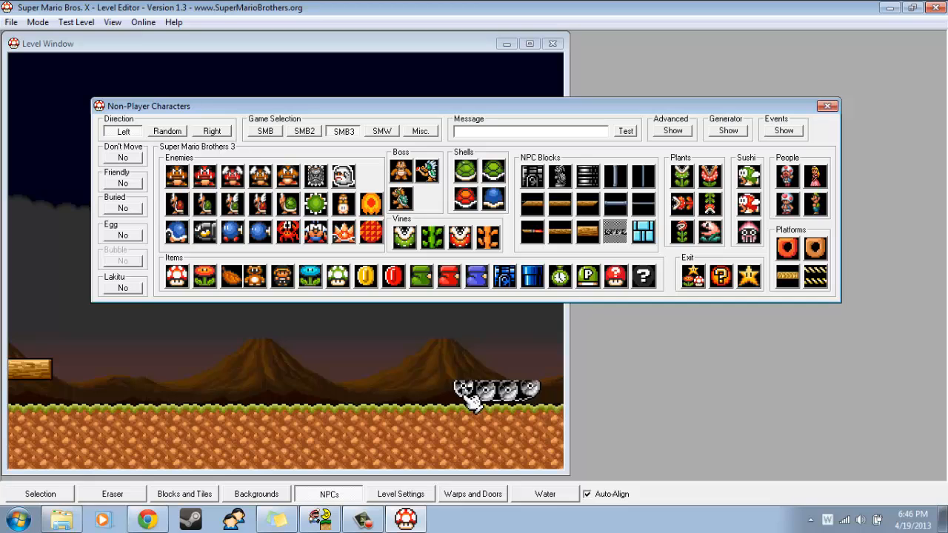
pyautogui.click(452, 400)
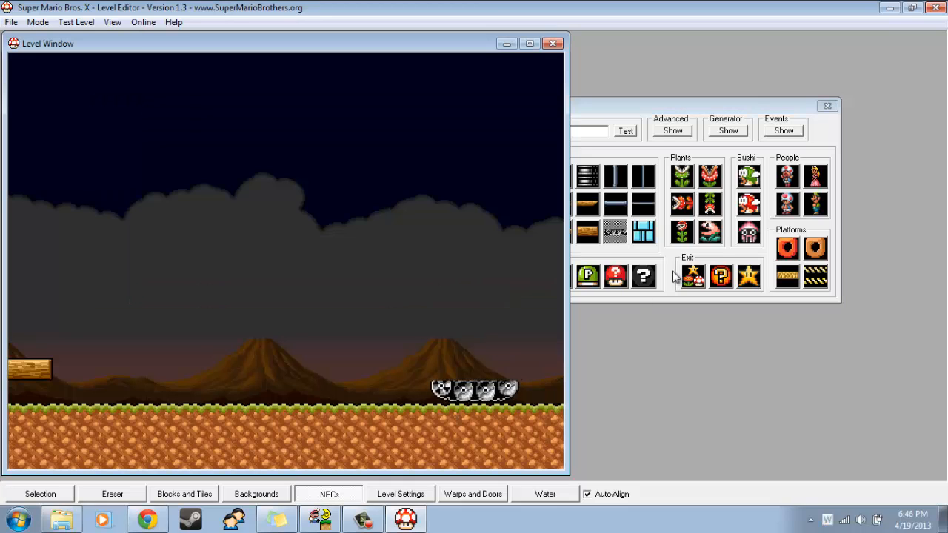
# Stack a long wooden log and a shorter one centered on the second tread, with Don't Move set to No.
pyautogui.click(671, 275)
pyautogui.click(559, 203)
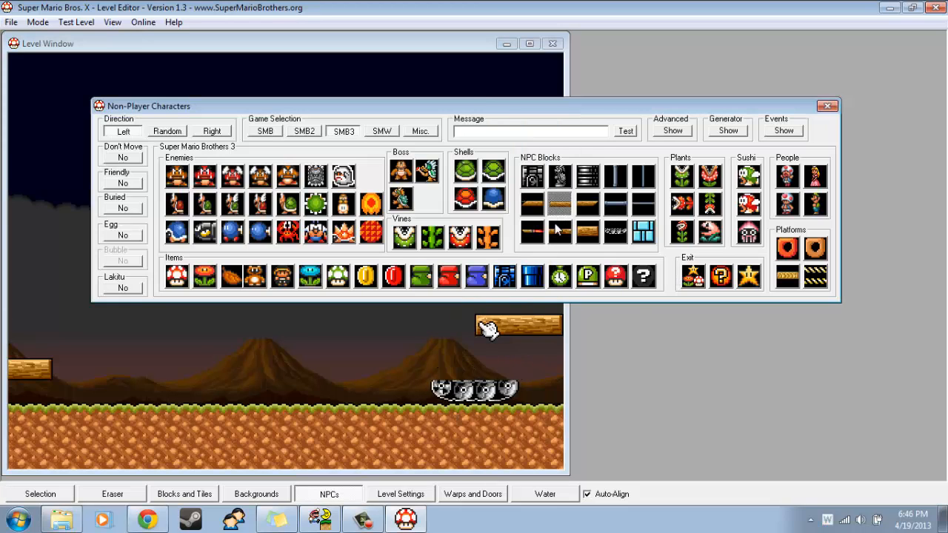
pyautogui.click(407, 384)
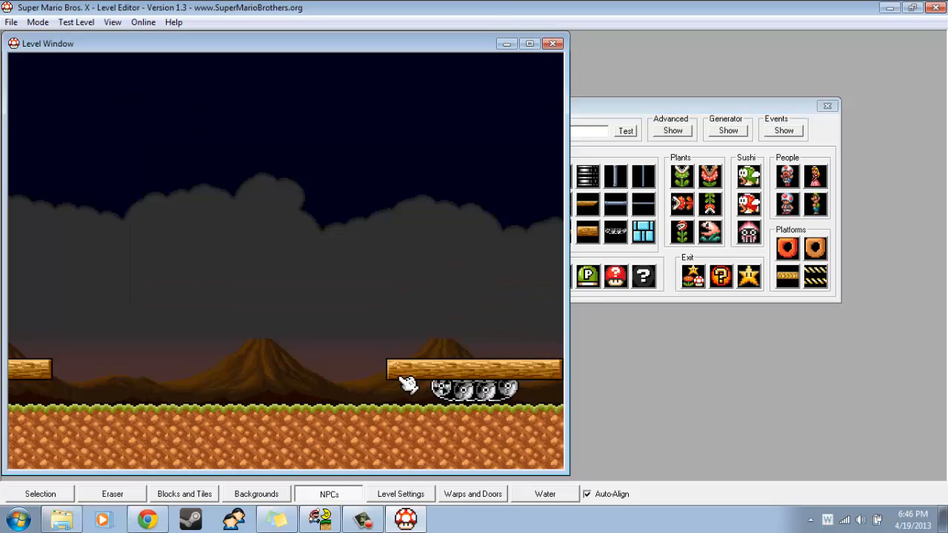
pyautogui.click(642, 256)
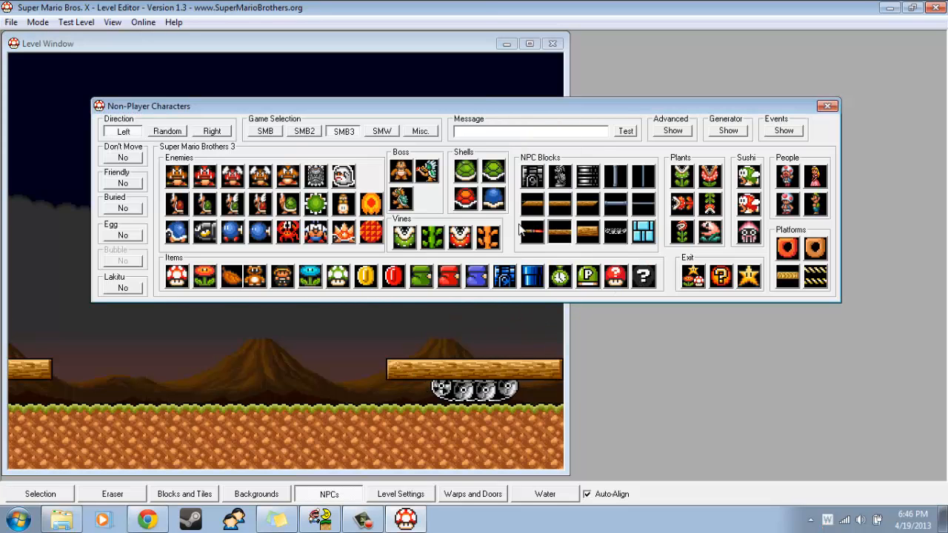
pyautogui.click(559, 205)
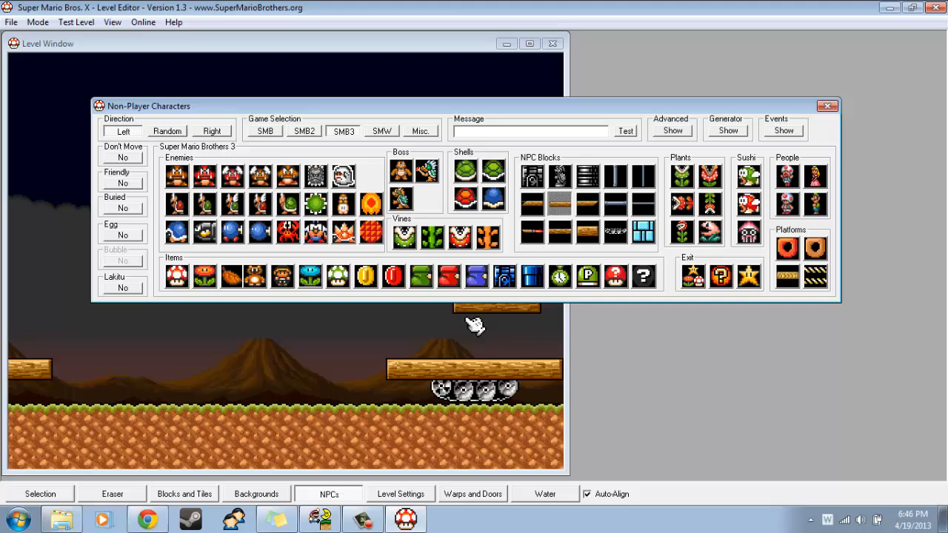
pyautogui.click(443, 360)
pyautogui.click(645, 258)
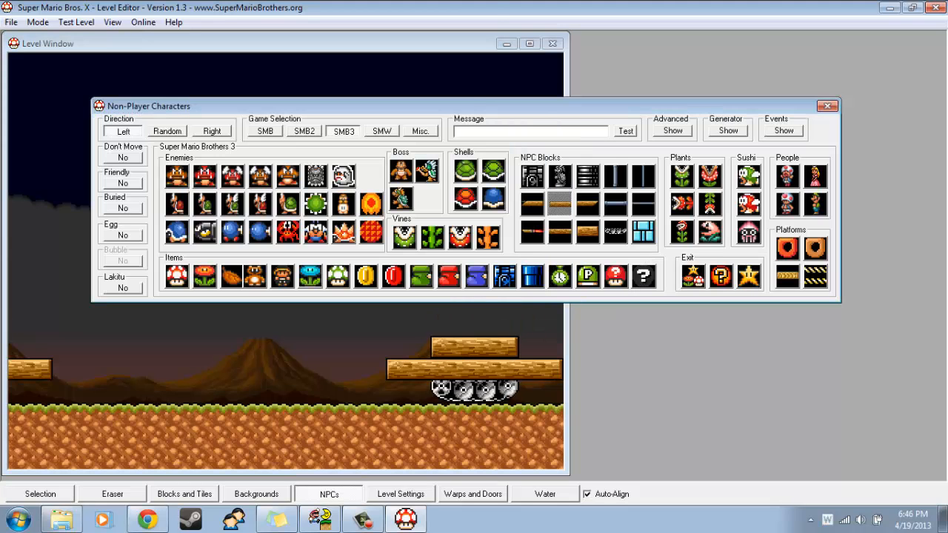
# Save and playtest the level, taking Mario past the first tank and over the second, and end the test.
pyautogui.press('Left')
pyautogui.press('Left')
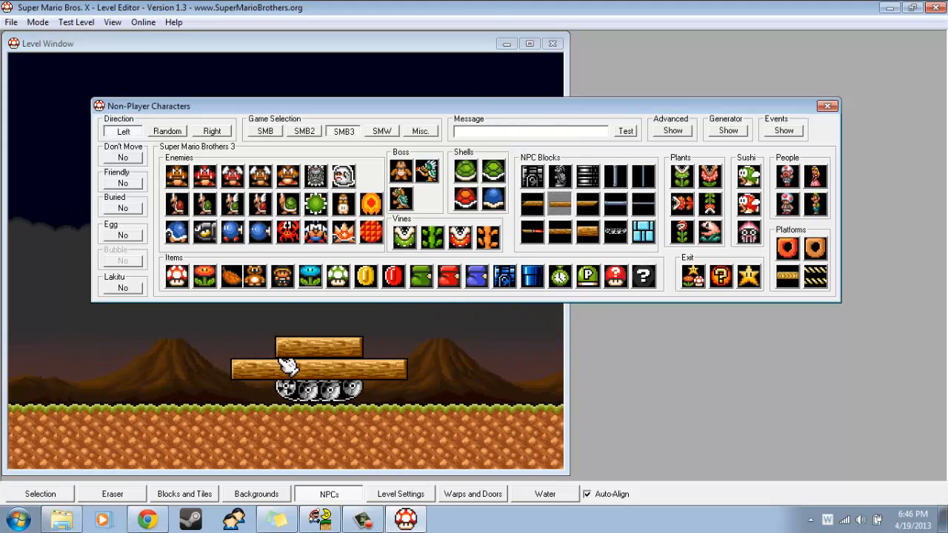
pyautogui.press('F5')
pyautogui.press('Return')
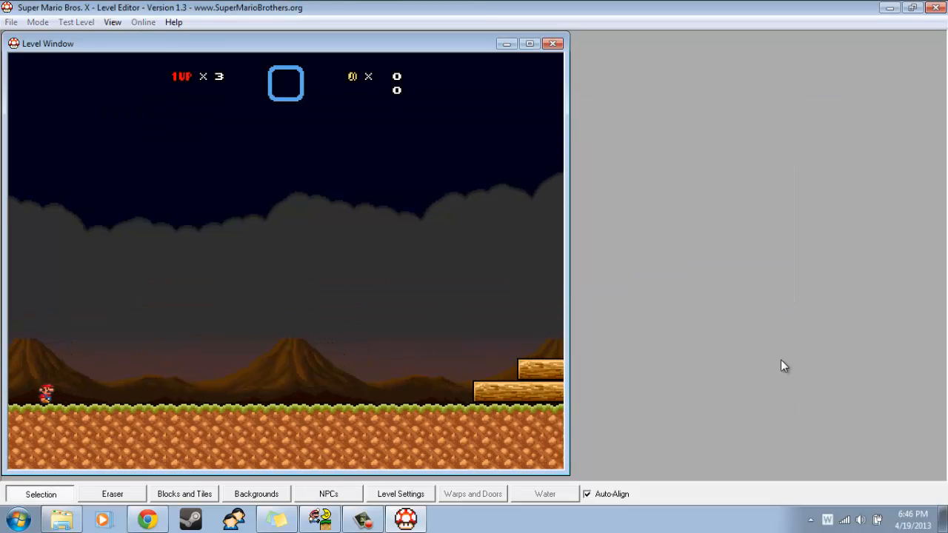
pyautogui.press('Right')
pyautogui.press('Right')
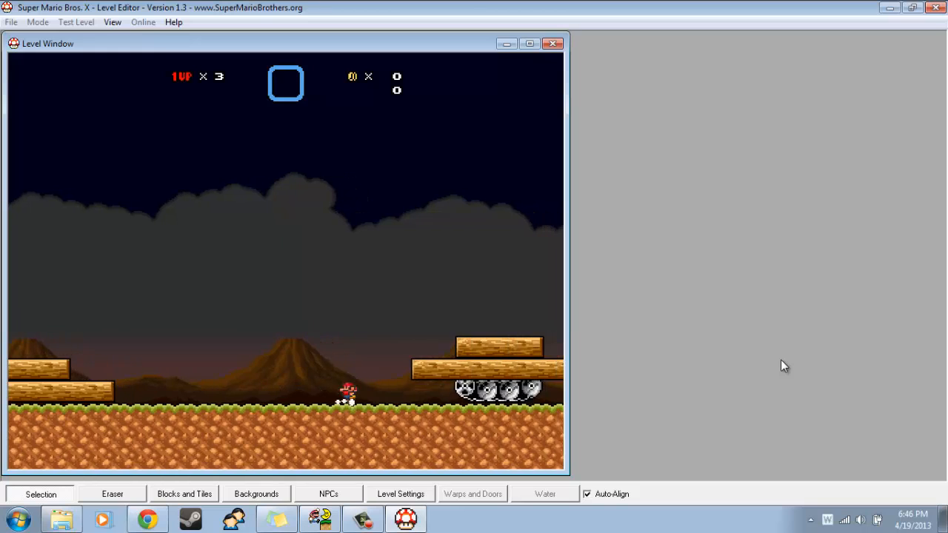
pyautogui.press('Right')
pyautogui.press('z')
pyautogui.press('Right')
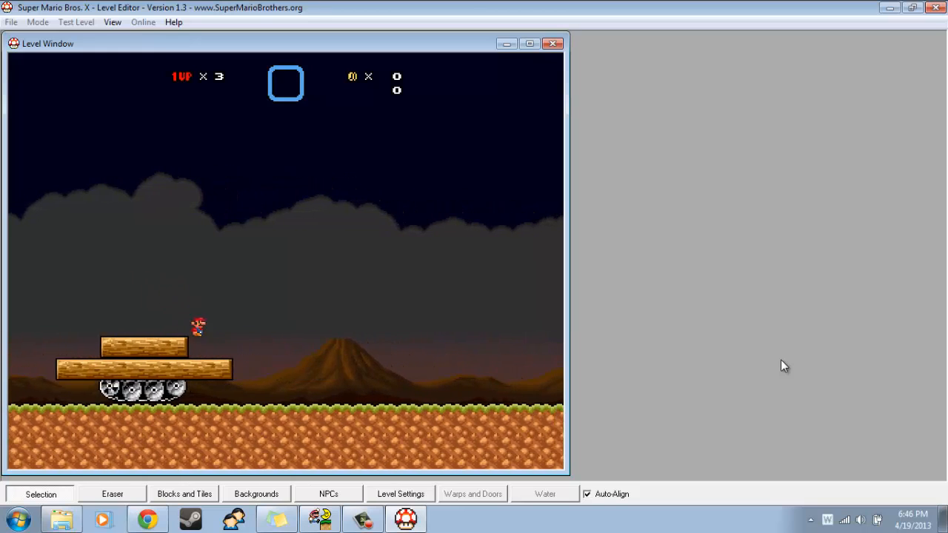
pyautogui.press('Escape')
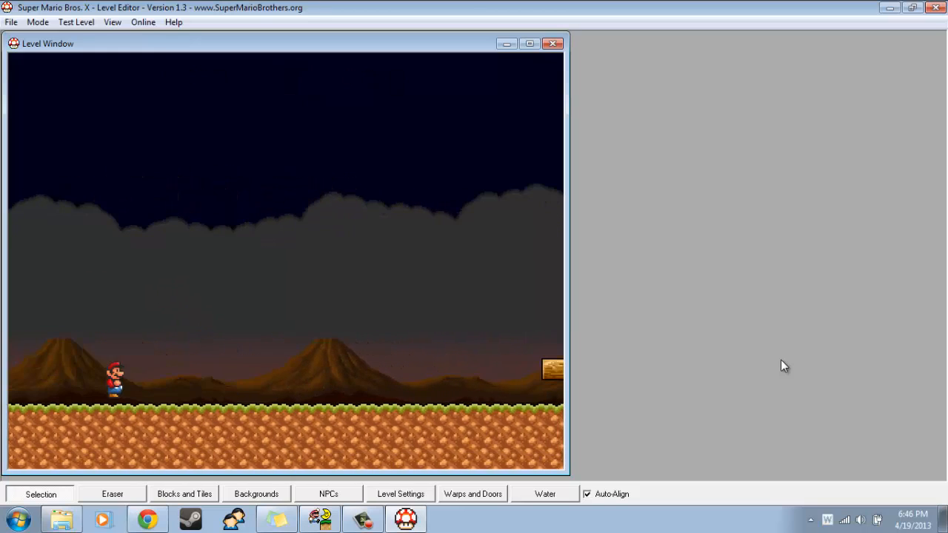
# Look over the first tank and the stretch back to Mario's start position, with the Eraser selected.
pyautogui.press('Right')
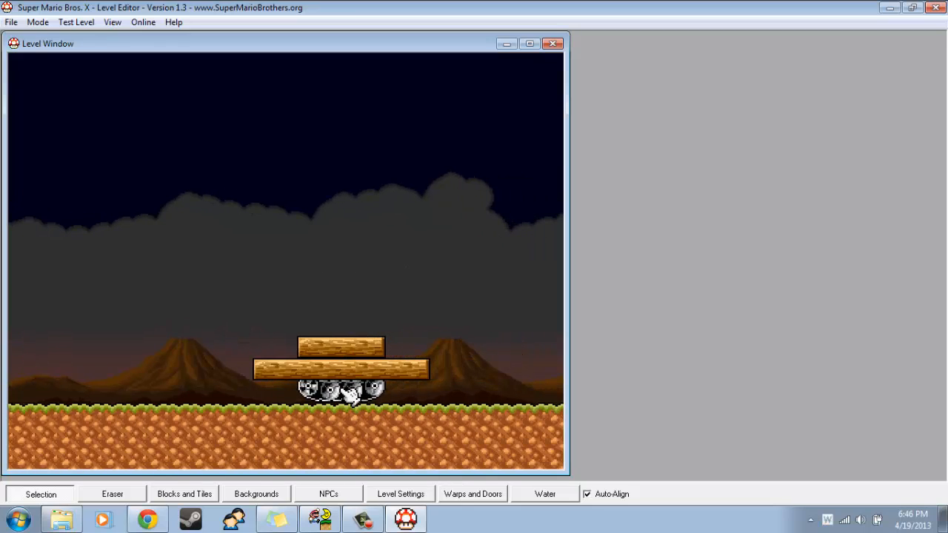
pyautogui.press('Right')
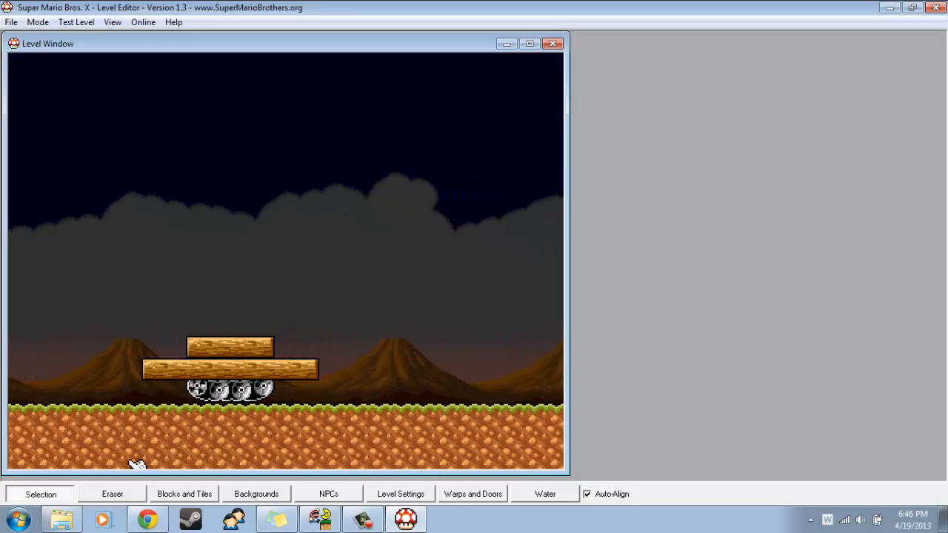
pyautogui.click(111, 493)
pyautogui.press('Left')
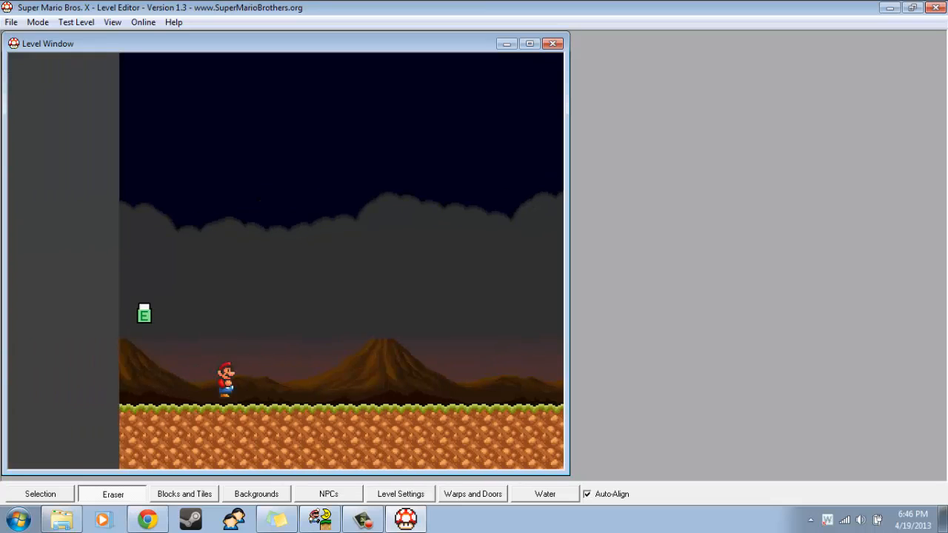
pyautogui.press('Right')
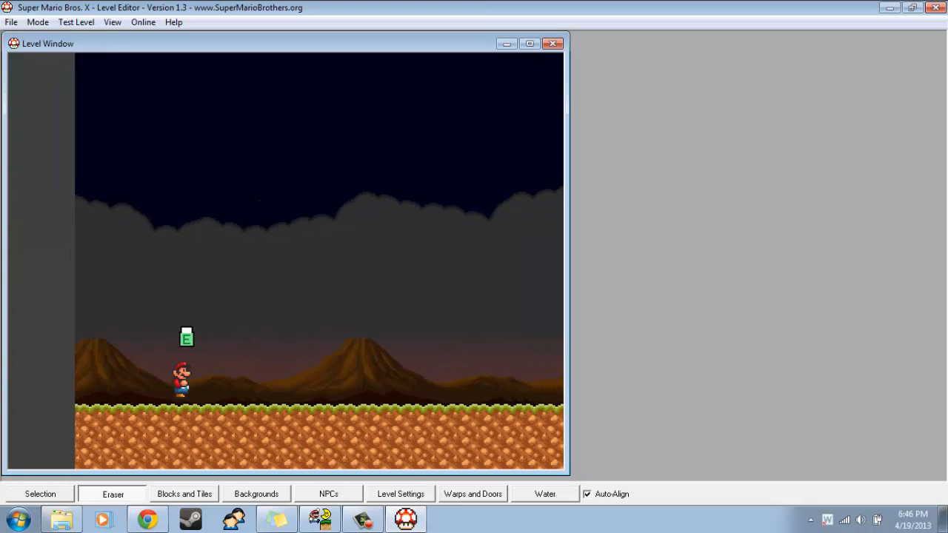
pyautogui.press('Left')
pyautogui.press('Left')
pyautogui.press('Right')
pyautogui.press('Left')
pyautogui.press('Left')
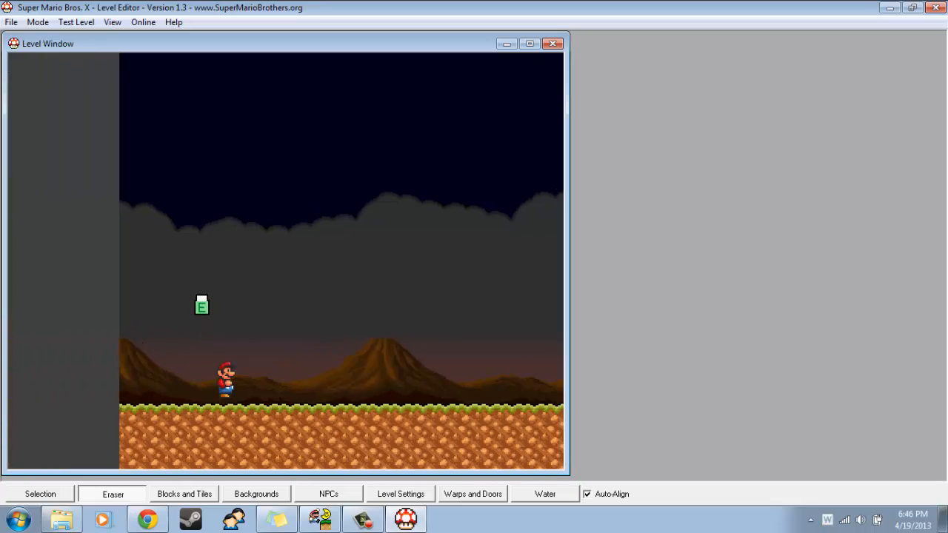
# Examine both log-topped tanks and the spacing between them, starting from the beginning of the level.
pyautogui.press('Left')
pyautogui.press('Right')
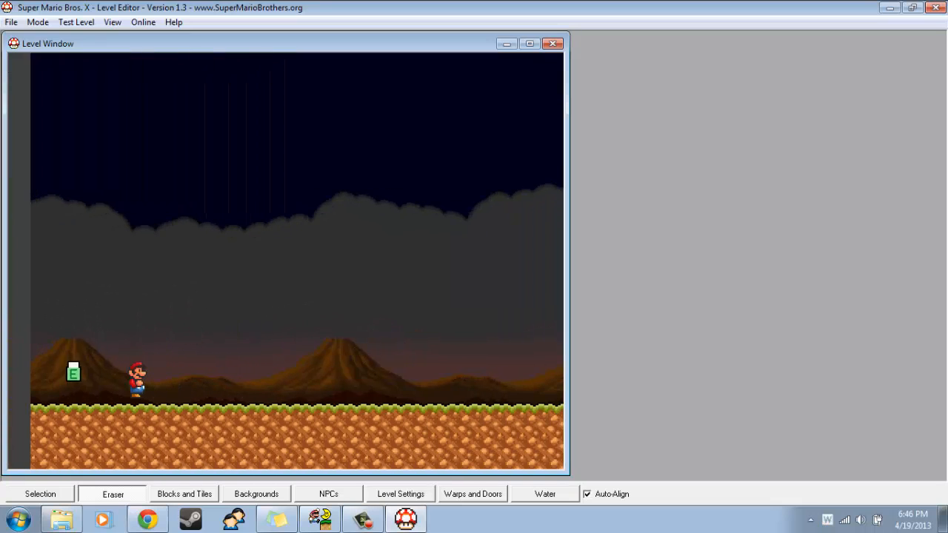
pyautogui.press('Right')
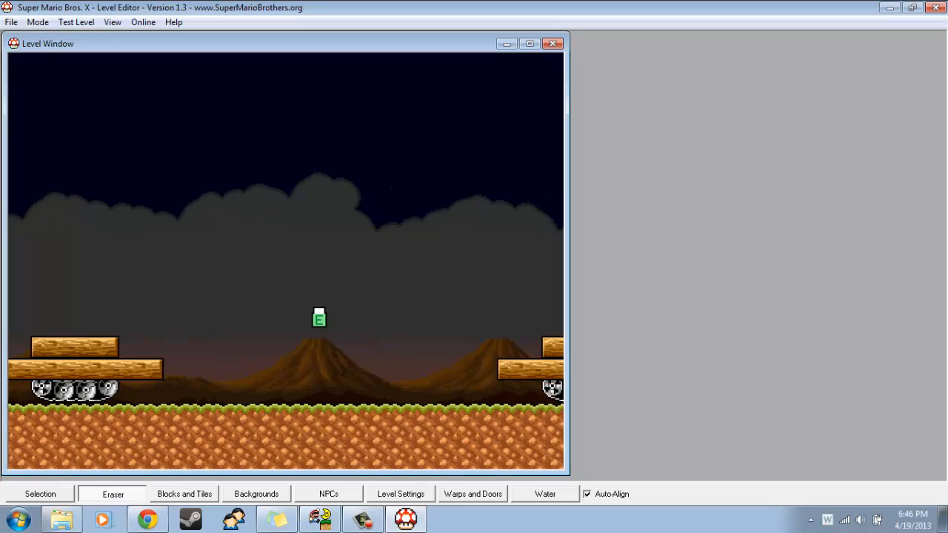
pyautogui.press('Left')
pyautogui.press('Right')
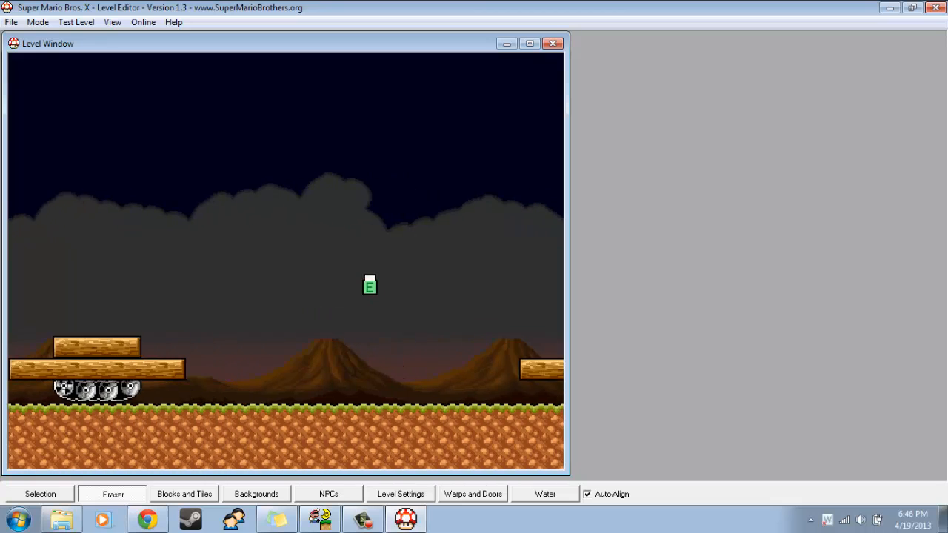
pyautogui.press('Left')
pyautogui.press('Right')
pyautogui.press('Left')
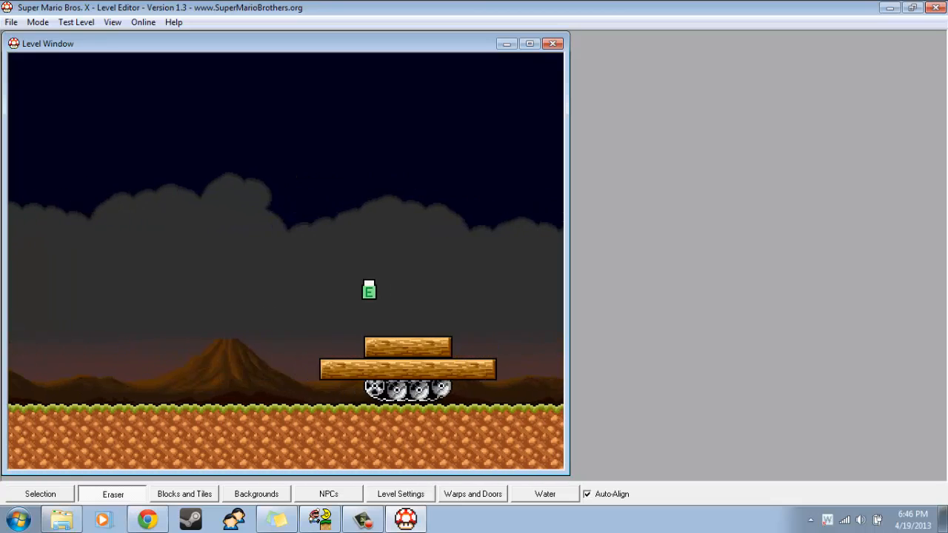
pyautogui.press('Right')
pyautogui.press('Left')
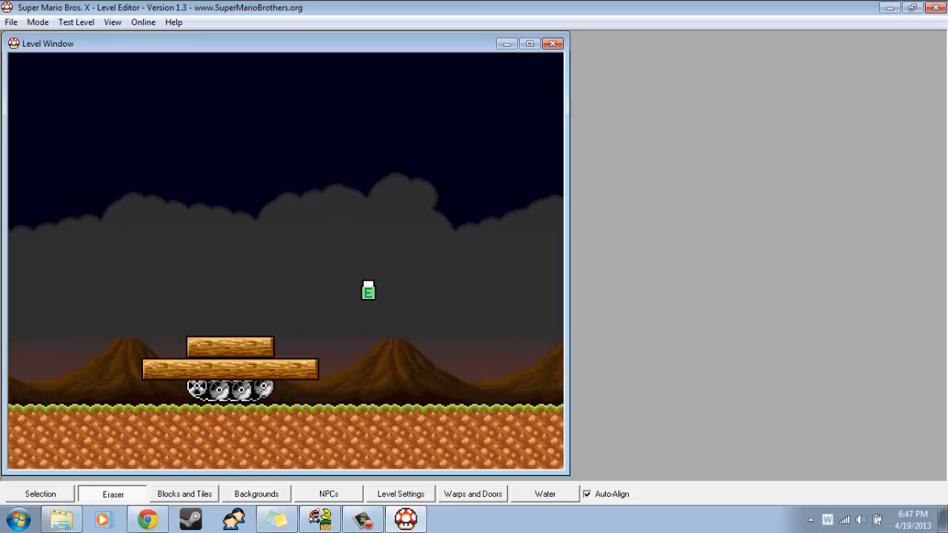
pyautogui.press('Left')
pyautogui.press('Right')
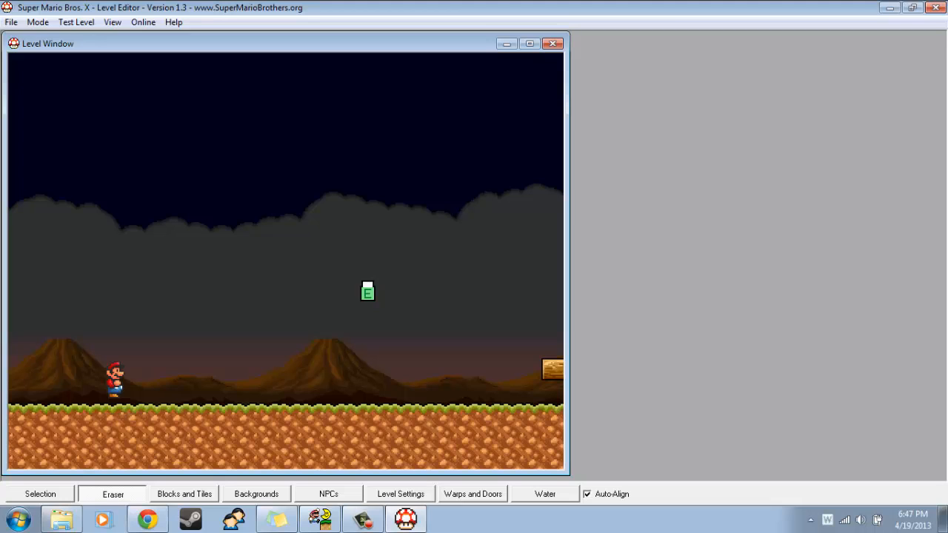
pyautogui.press('Right')
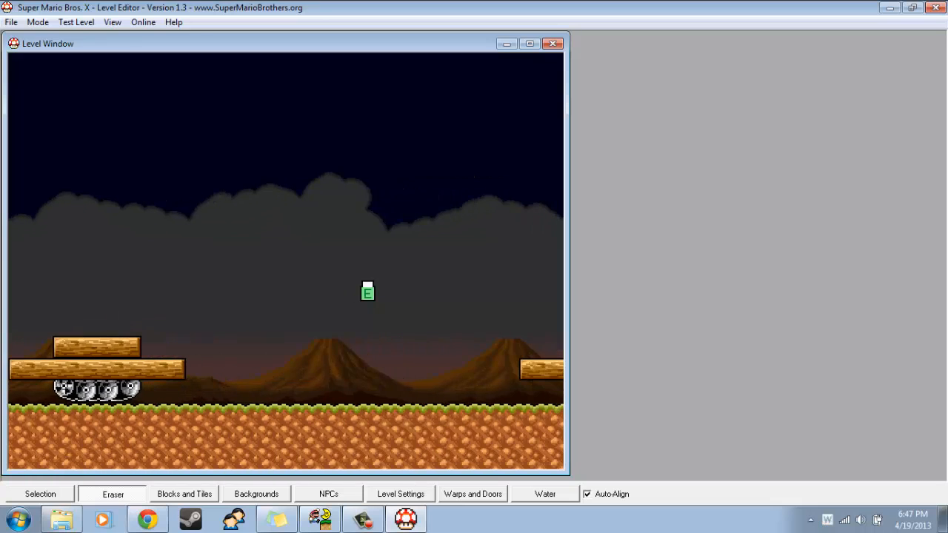
pyautogui.press('Left')
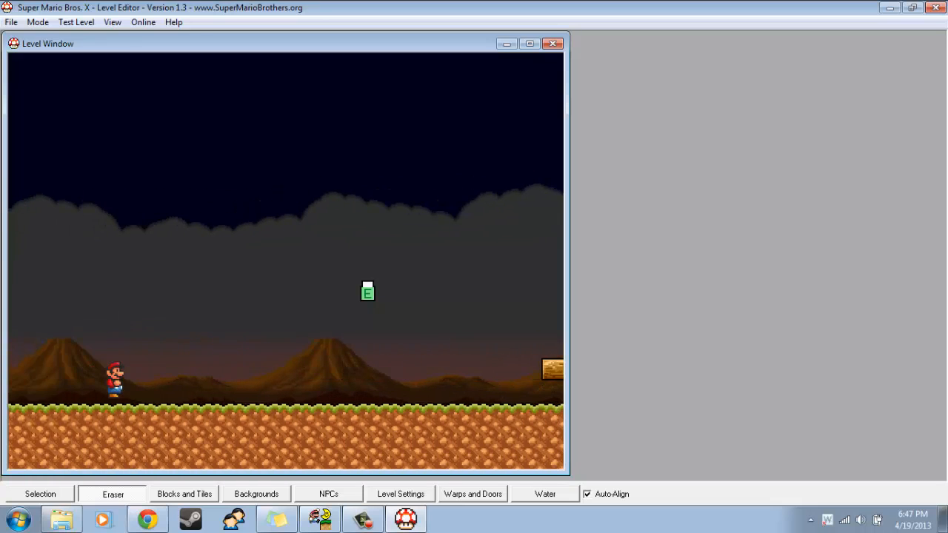
pyautogui.press('Left')
pyautogui.press('Right')
pyautogui.press('Left')
pyautogui.press('Right')
pyautogui.press('Left')
pyautogui.press('Right')
pyautogui.press('Left')
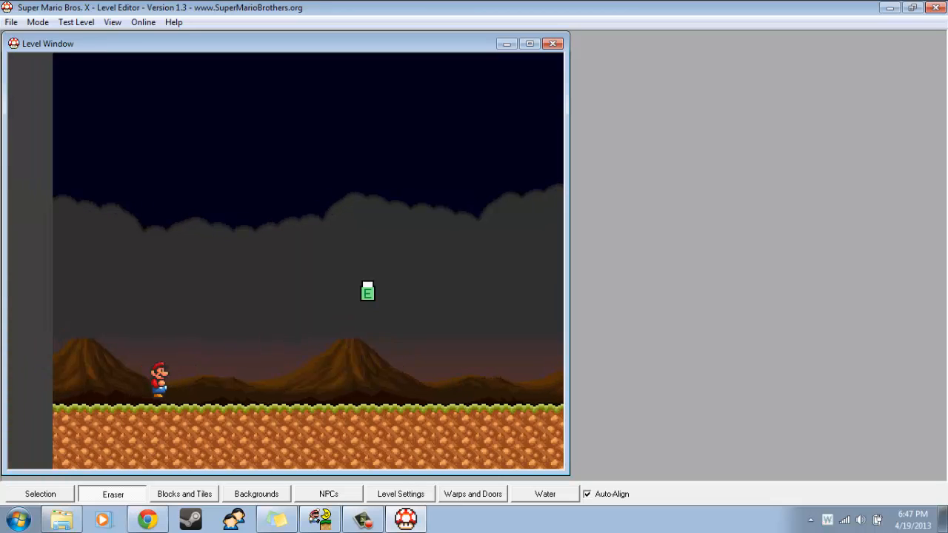
pyautogui.press('Right')
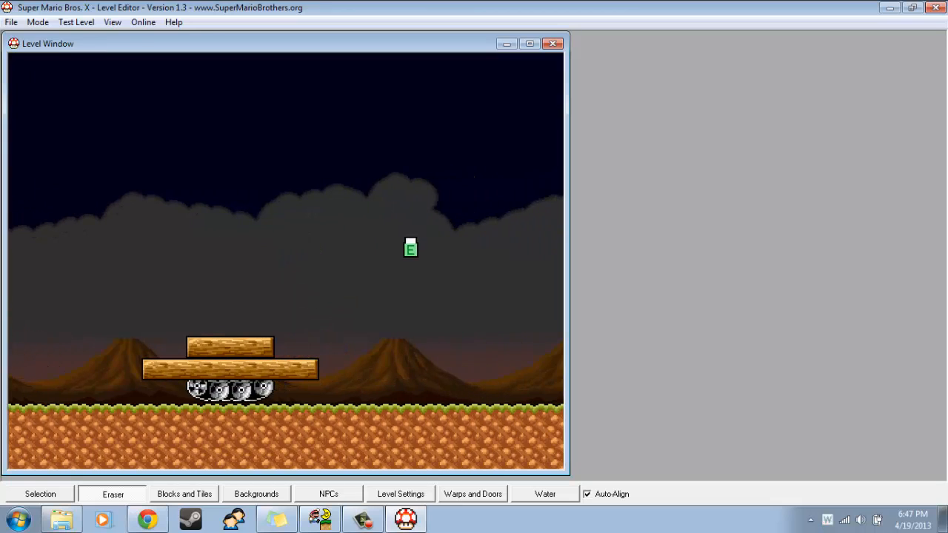
pyautogui.press('Left')
pyautogui.press('Right')
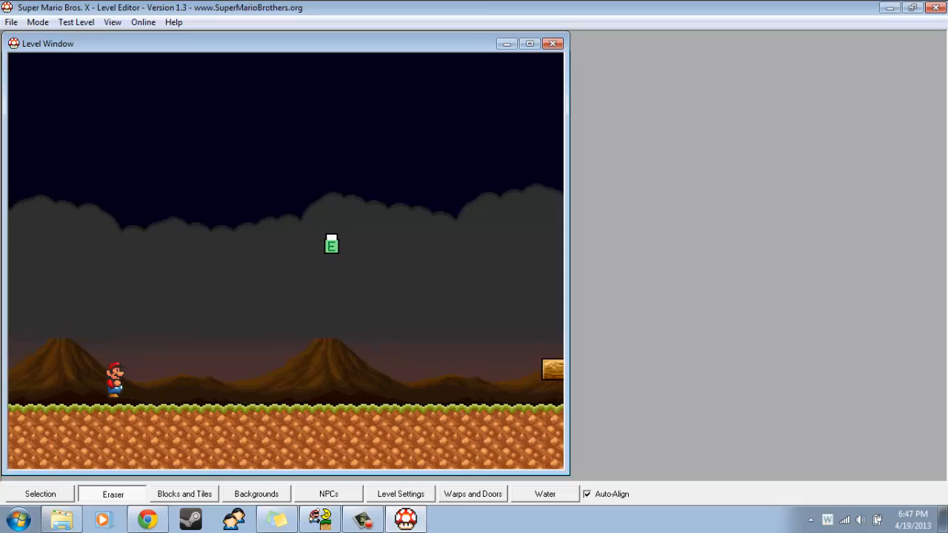
pyautogui.press('Right')
pyautogui.press('Right')
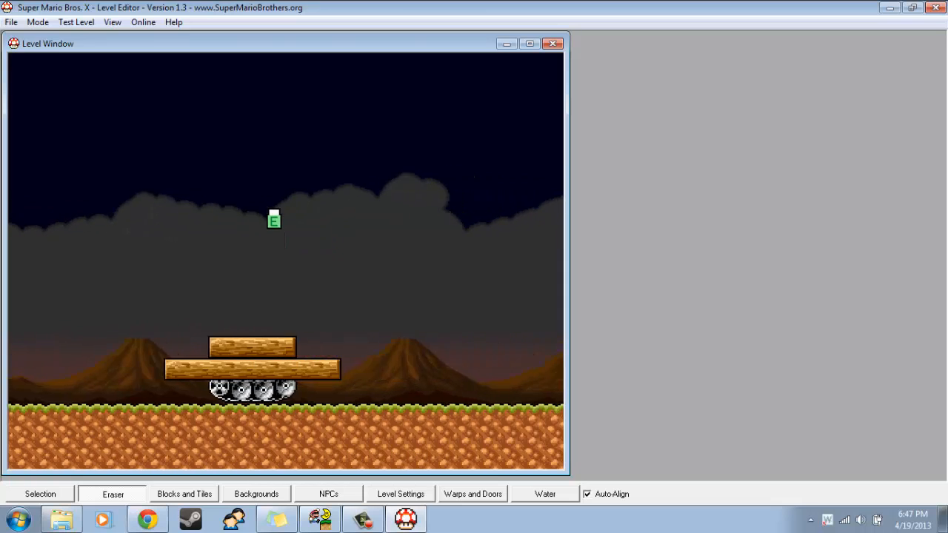